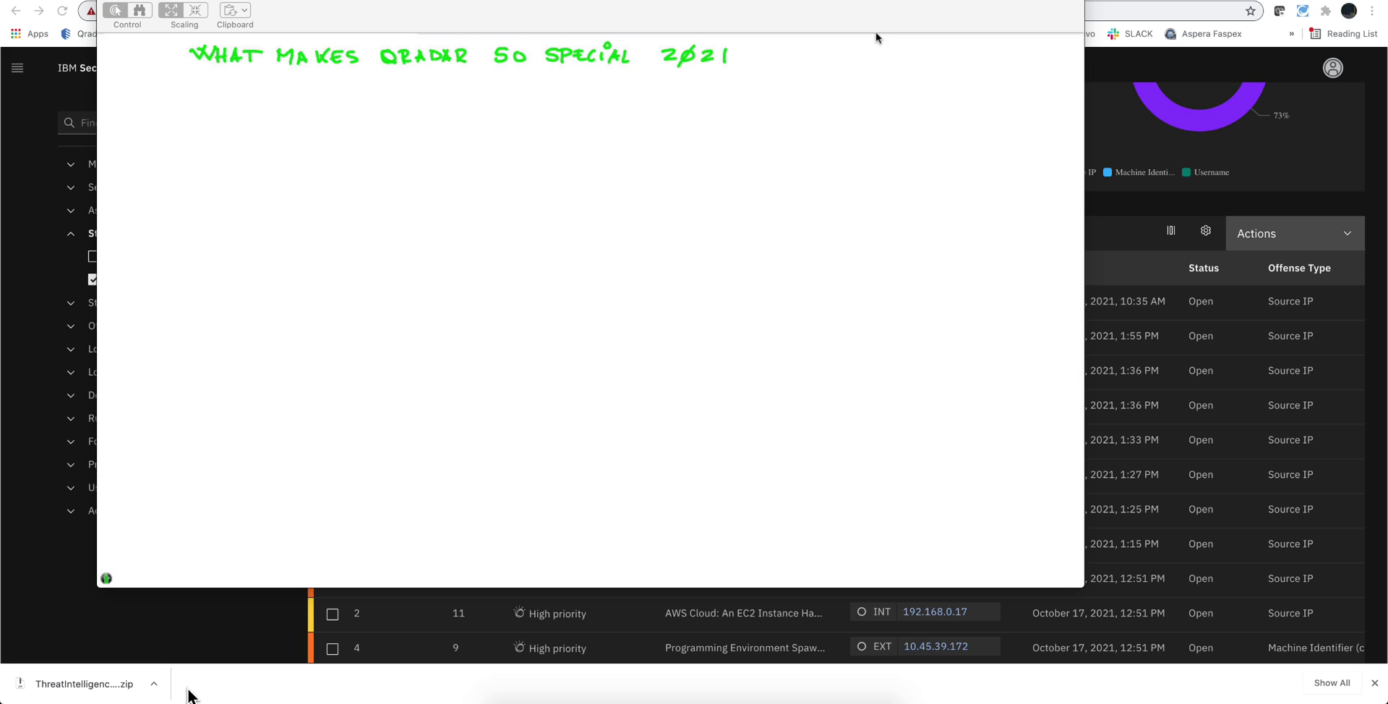
Step: Handwrite 'TELEMETRY' in purple beneath the whiteboard title
{"action": "left_click_drag", "start_coordinate": [140, 109], "coordinate": [139, 123]}
{"action": "left_click_drag", "start_coordinate": [125, 111], "coordinate": [174, 123]}
{"action": "mouse_move", "coordinate": [180, 112]}
{"action": "left_mouse_down"}
{"action": "mouse_move", "coordinate": [179, 125]}
{"action": "mouse_move", "coordinate": [189, 112]}
{"action": "left_mouse_up"}
{"action": "left_click_drag", "start_coordinate": [180, 122], "coordinate": [210, 114]}
{"action": "left_click_drag", "start_coordinate": [209, 113], "coordinate": [220, 113]}
{"action": "left_click_drag", "start_coordinate": [210, 119], "coordinate": [220, 123]}
{"action": "mouse_move", "coordinate": [221, 113]}
{"action": "left_mouse_down"}
{"action": "mouse_move", "coordinate": [227, 126]}
{"action": "mouse_move", "coordinate": [236, 113]}
{"action": "left_mouse_up"}
{"action": "left_click_drag", "start_coordinate": [235, 113], "coordinate": [255, 117]}
{"action": "left_click_drag", "start_coordinate": [264, 109], "coordinate": [258, 126]}
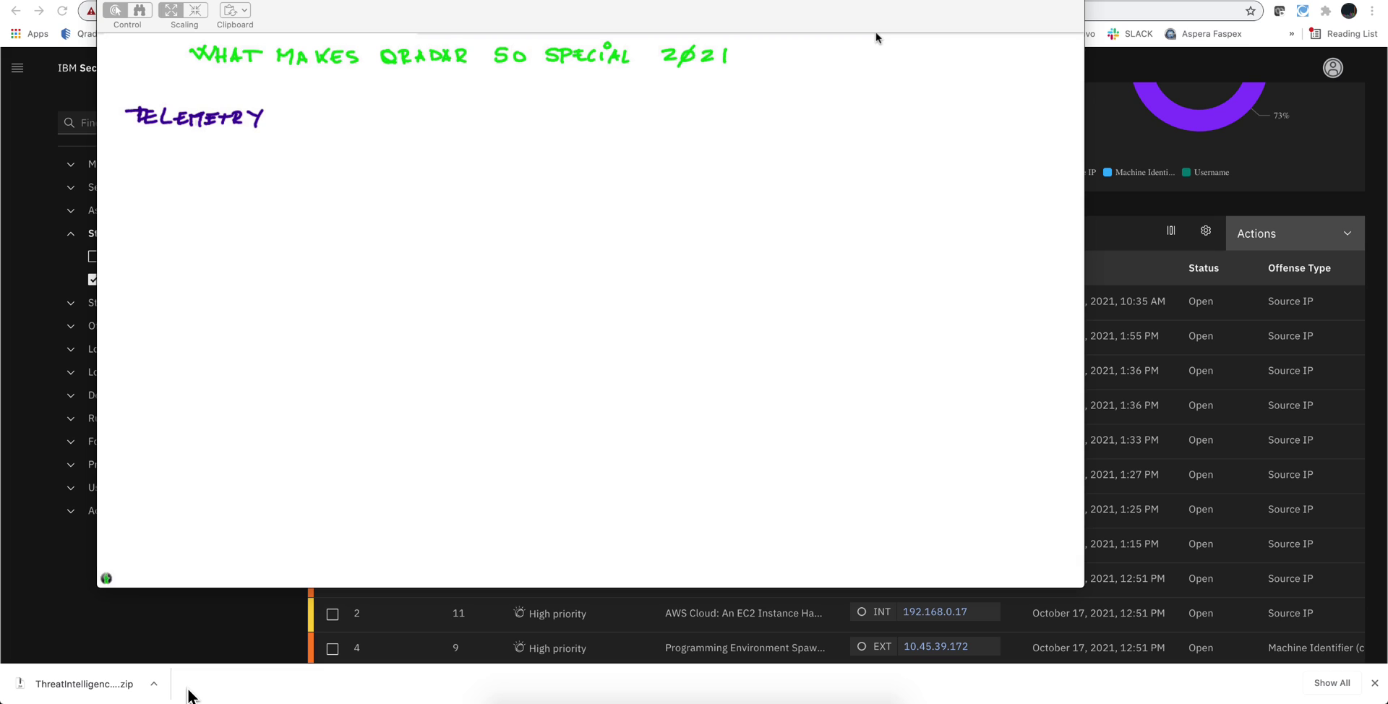
Step: Handwrite 'ON-PREM LOGS' on the line below TELEMETRY
{"action": "mouse_move", "coordinate": [112, 141]}
{"action": "left_mouse_down"}
{"action": "mouse_move", "coordinate": [107, 151]}
{"action": "mouse_move", "coordinate": [112, 141]}
{"action": "left_mouse_up"}
{"action": "left_click_drag", "start_coordinate": [123, 141], "coordinate": [130, 155]}
{"action": "left_click_drag", "start_coordinate": [121, 149], "coordinate": [150, 149]}
{"action": "left_click_drag", "start_coordinate": [152, 145], "coordinate": [155, 151]}
{"action": "mouse_move", "coordinate": [165, 154]}
{"action": "left_mouse_down"}
{"action": "mouse_move", "coordinate": [165, 143]}
{"action": "mouse_move", "coordinate": [175, 154]}
{"action": "left_mouse_up"}
{"action": "left_click_drag", "start_coordinate": [180, 142], "coordinate": [187, 147]}
{"action": "left_click_drag", "start_coordinate": [180, 153], "coordinate": [195, 144]}
{"action": "left_click_drag", "start_coordinate": [190, 145], "coordinate": [222, 155]}
{"action": "left_click_drag", "start_coordinate": [221, 155], "coordinate": [230, 155]}
{"action": "left_click_drag", "start_coordinate": [241, 144], "coordinate": [254, 155]}
{"action": "left_click_drag", "start_coordinate": [254, 155], "coordinate": [263, 149]}
{"action": "left_click_drag", "start_coordinate": [264, 144], "coordinate": [260, 156]}
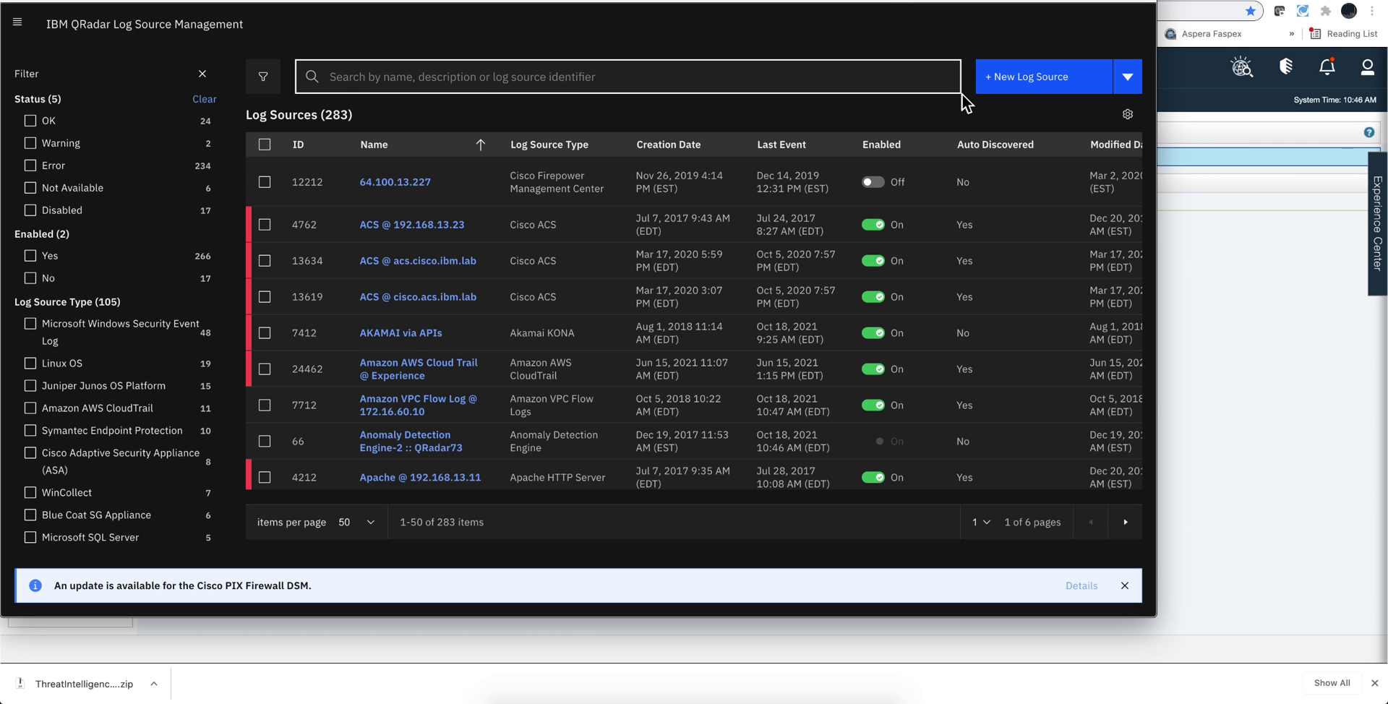
Step: Start a new log source and choose the Single Log Source option
{"action": "left_click", "coordinate": [1029, 87]}
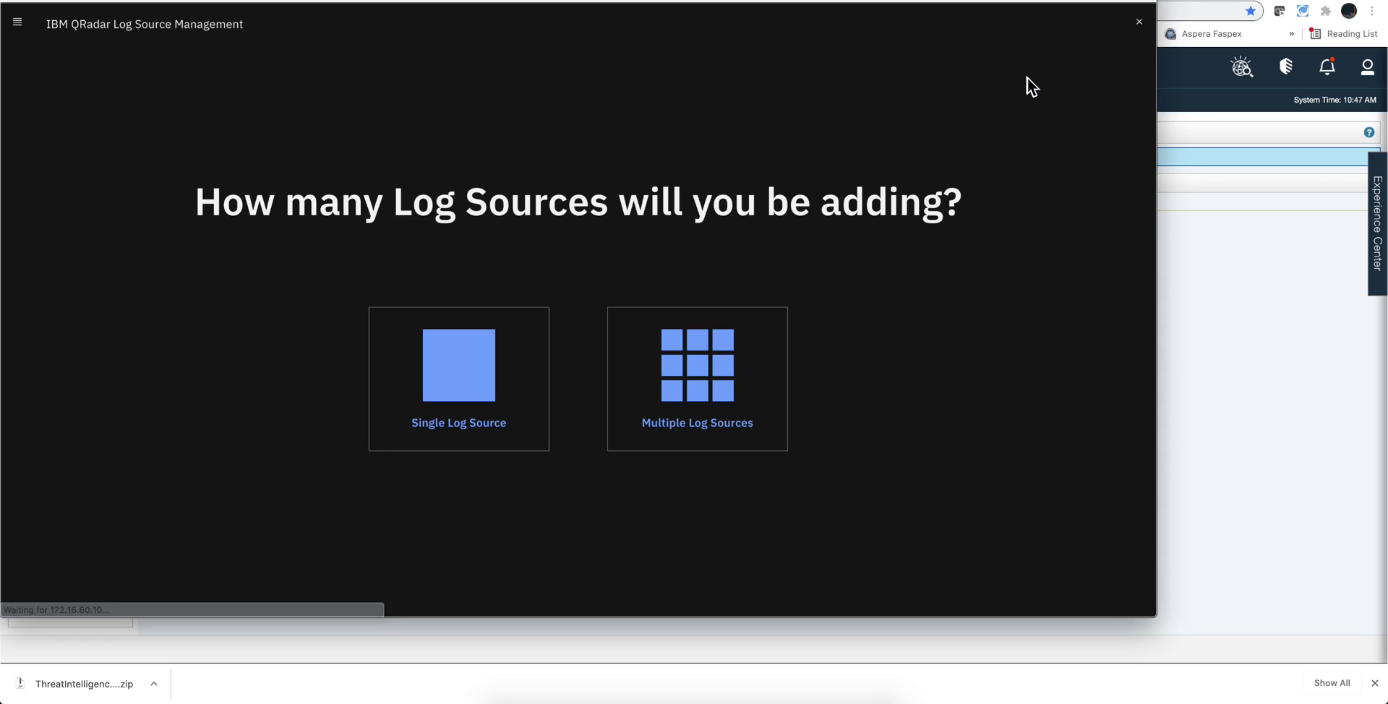
{"action": "left_click", "coordinate": [465, 380]}
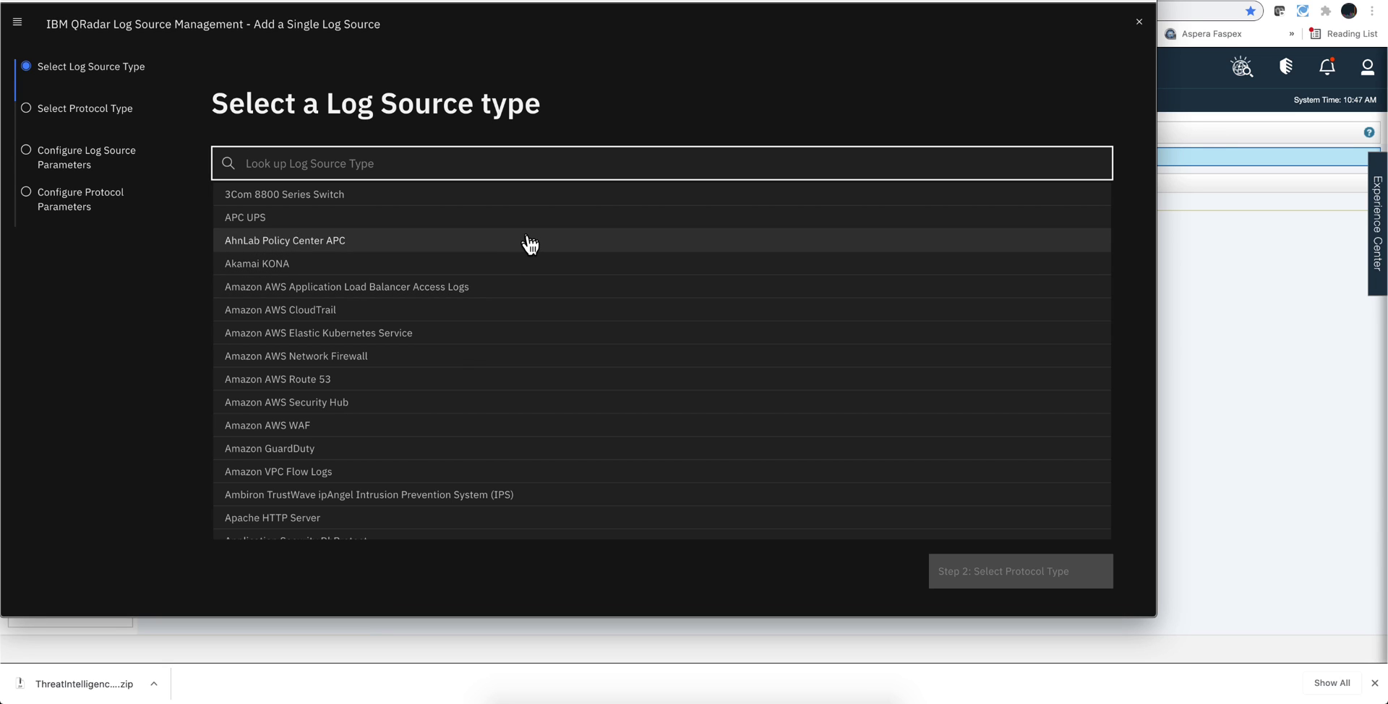
Step: Scroll through the whole log source type list, then return to the whiteboard window
{"action": "scroll", "coordinate": [500, 241], "scroll_direction": "down", "scroll_amount": 4}
{"action": "scroll", "coordinate": [501, 242], "scroll_direction": "down", "scroll_amount": 5}
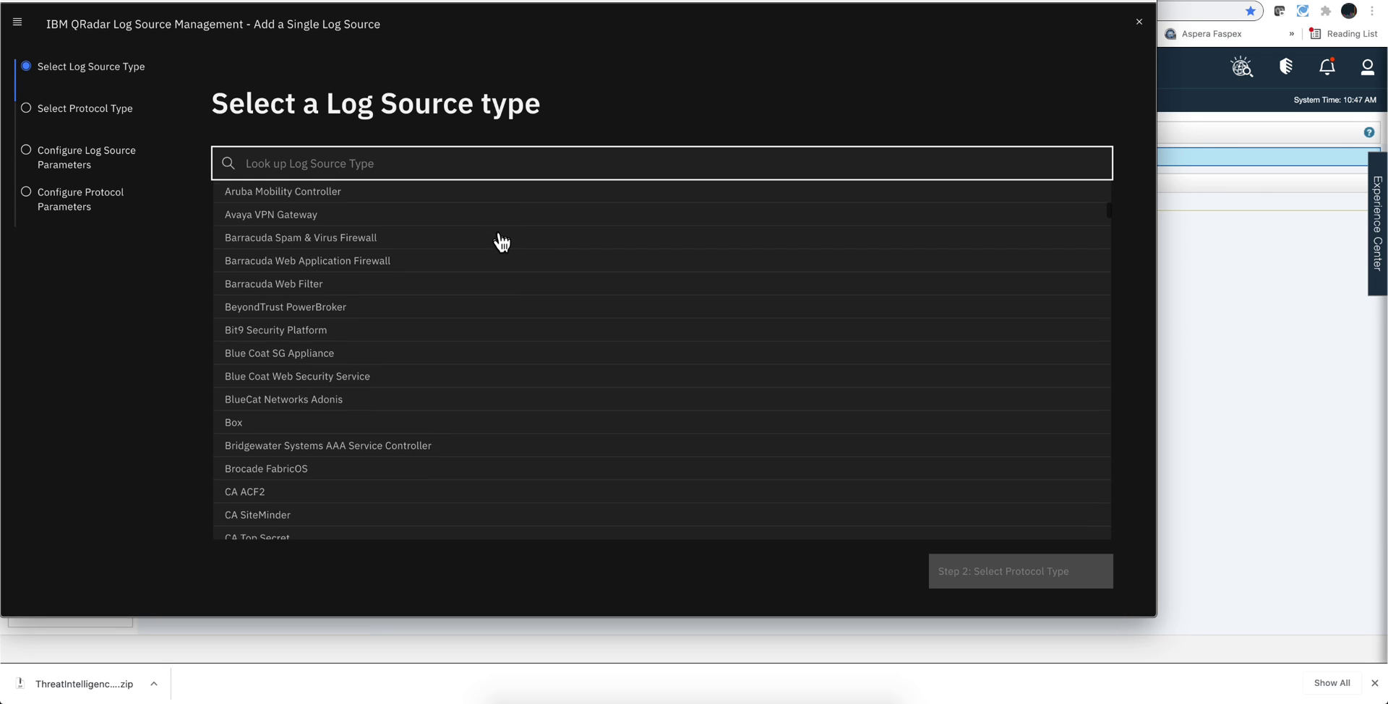
{"action": "scroll", "coordinate": [501, 241], "scroll_direction": "down", "scroll_amount": 5}
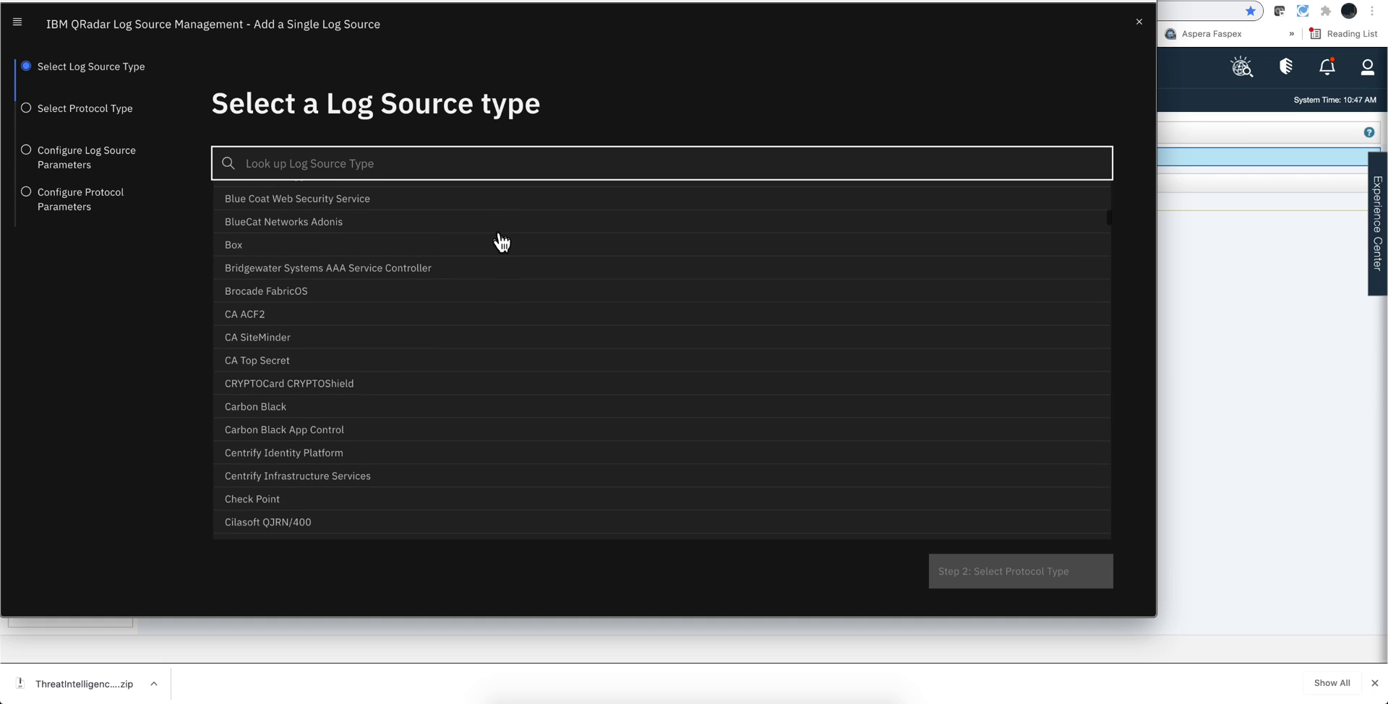
{"action": "scroll", "coordinate": [501, 242], "scroll_direction": "down", "scroll_amount": 3}
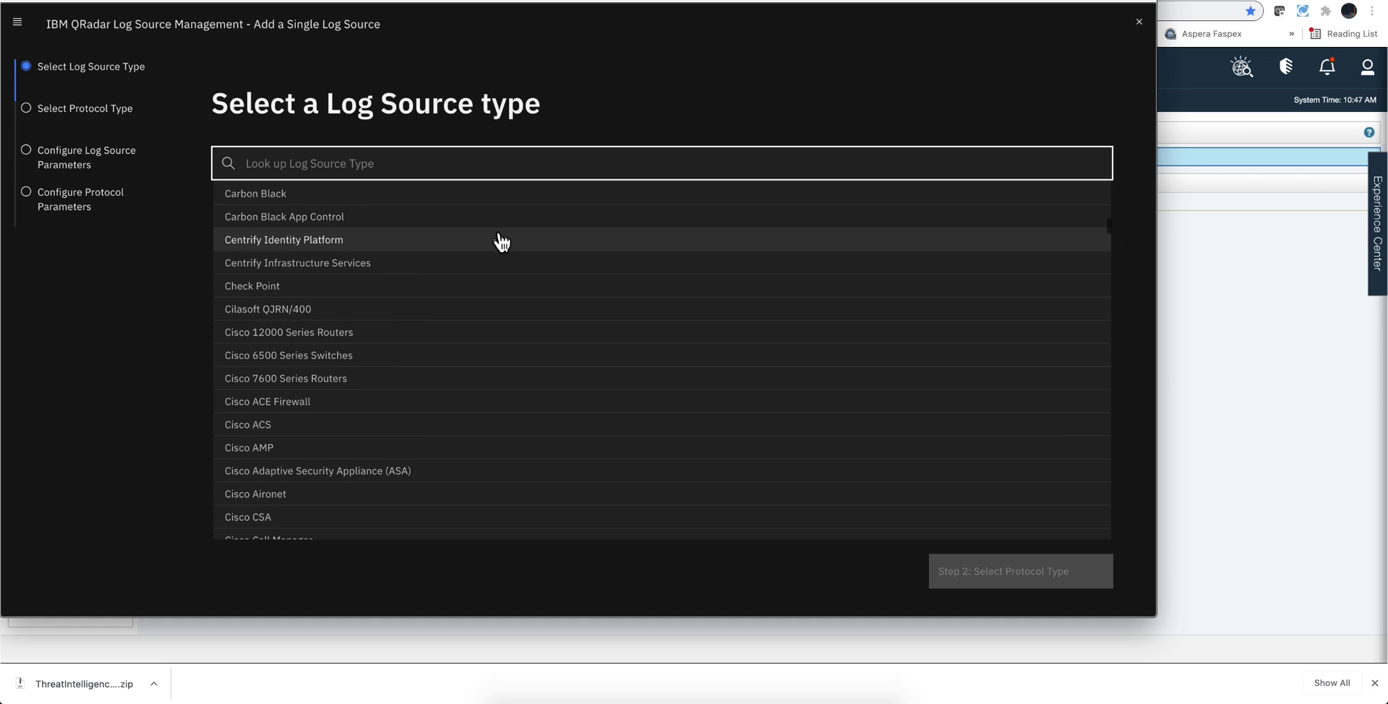
{"action": "scroll", "coordinate": [501, 242], "scroll_direction": "down", "scroll_amount": 4}
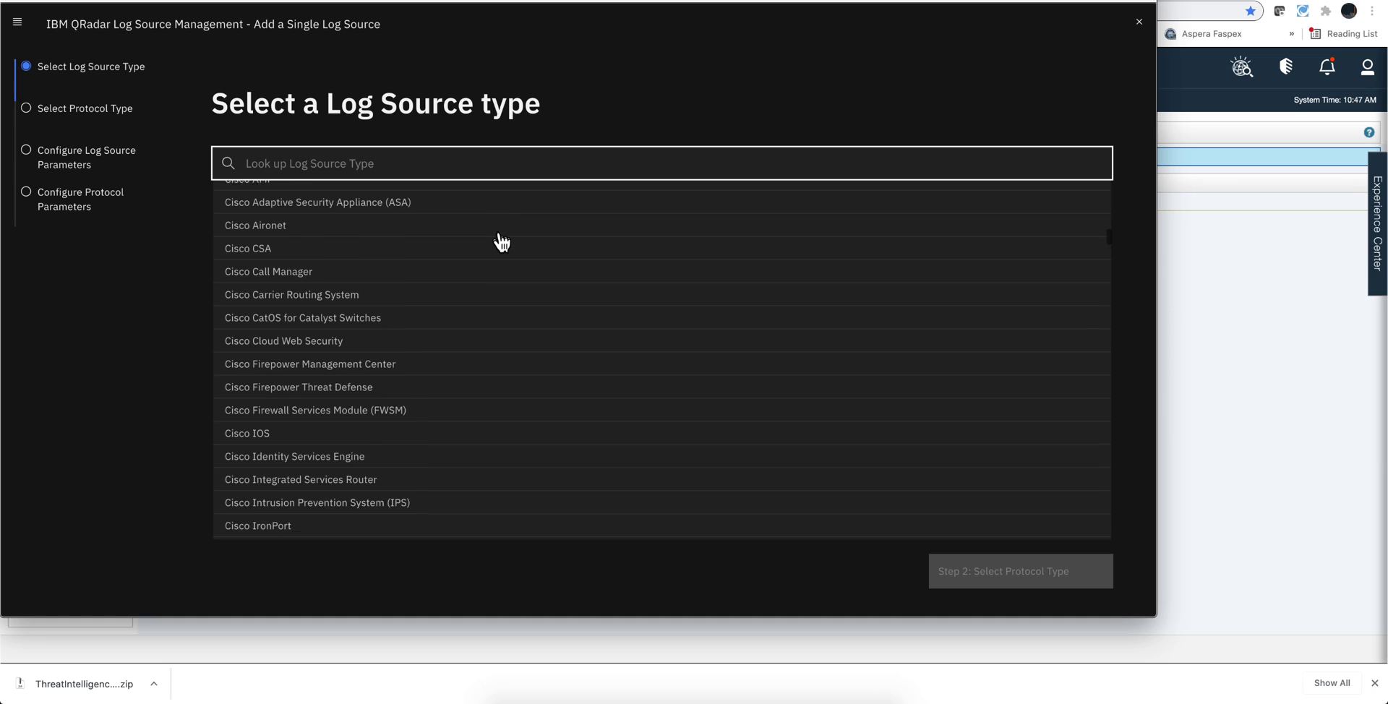
{"action": "scroll", "coordinate": [501, 242], "scroll_direction": "down", "scroll_amount": 3}
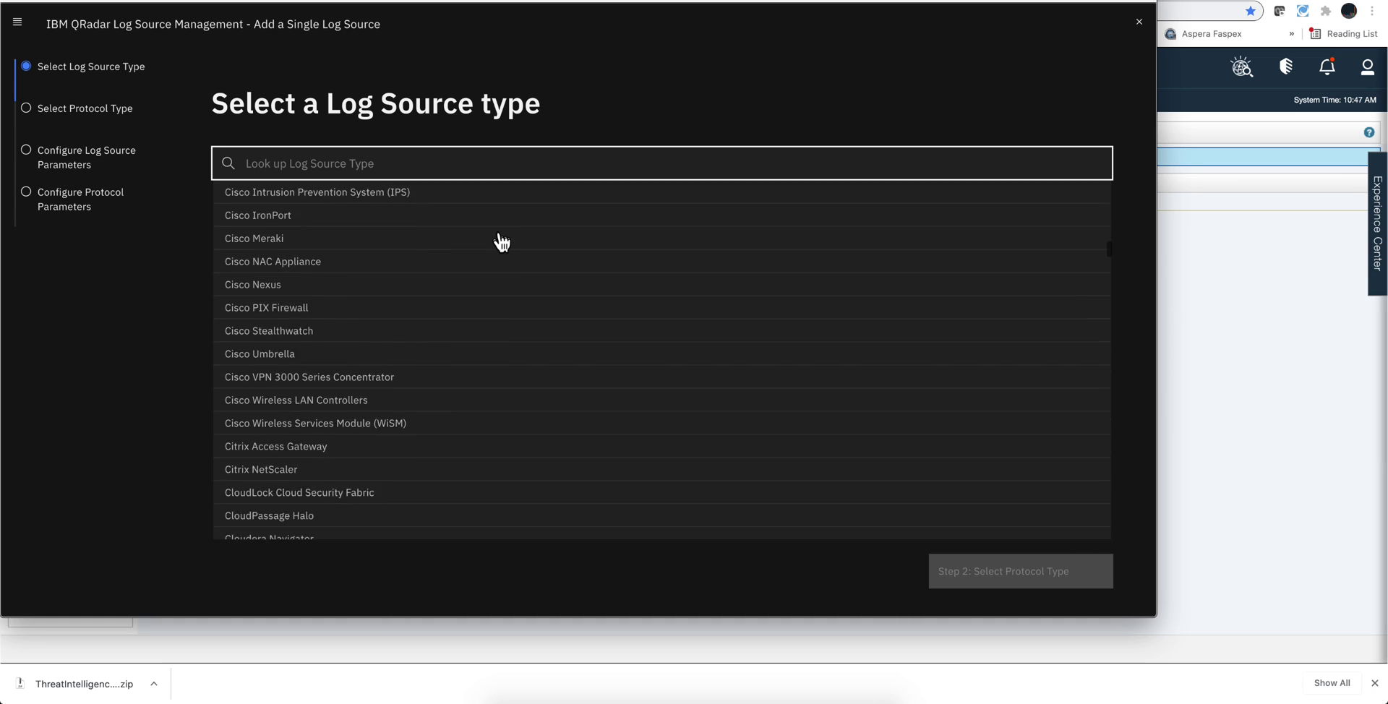
{"action": "scroll", "coordinate": [501, 241], "scroll_direction": "down", "scroll_amount": 1}
{"action": "scroll", "coordinate": [501, 241], "scroll_direction": "down", "scroll_amount": 5}
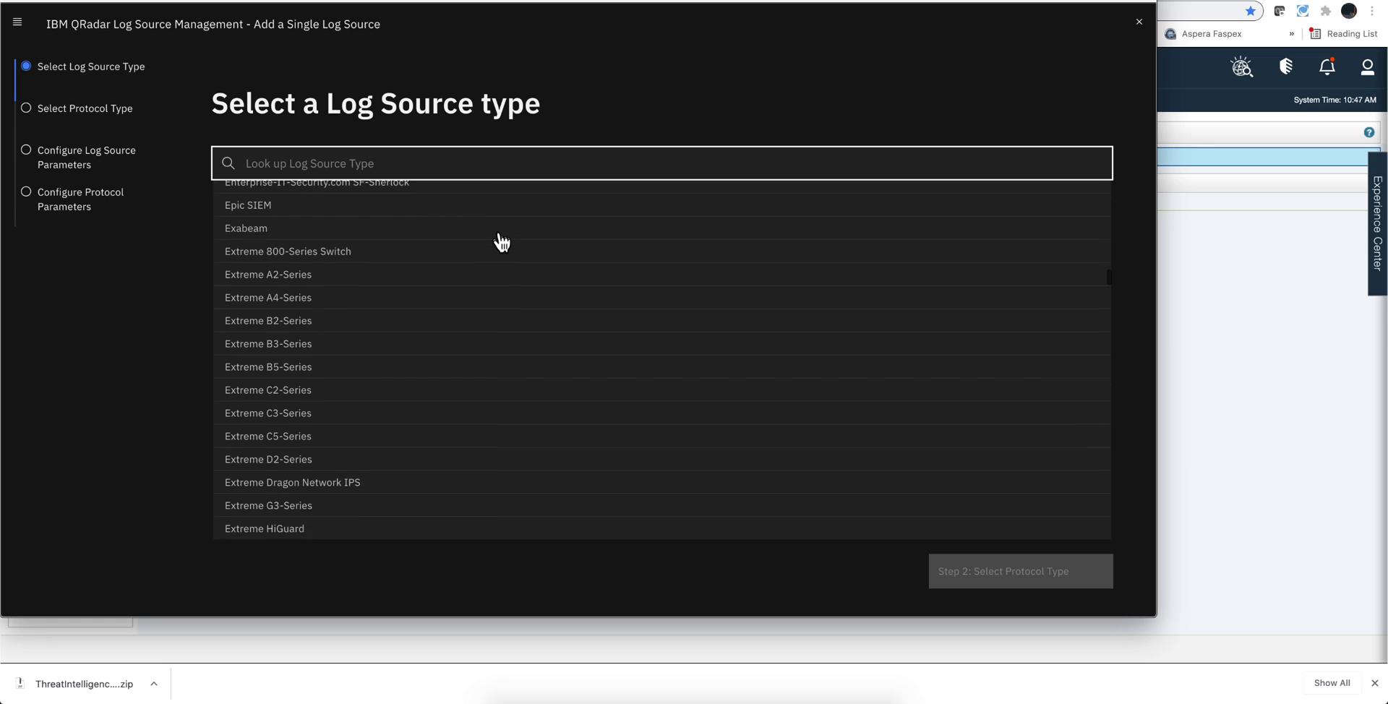
{"action": "scroll", "coordinate": [501, 242], "scroll_direction": "down", "scroll_amount": 4}
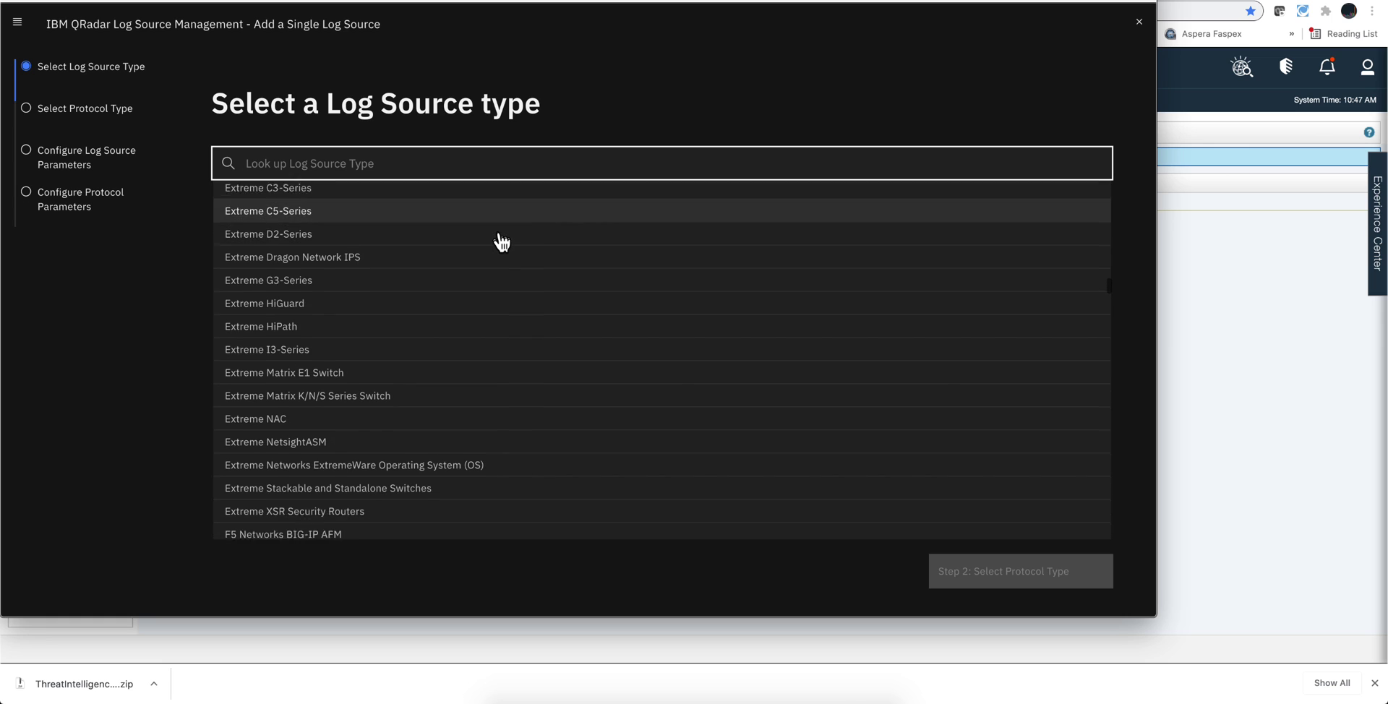
{"action": "scroll", "coordinate": [501, 241], "scroll_direction": "down", "scroll_amount": 5}
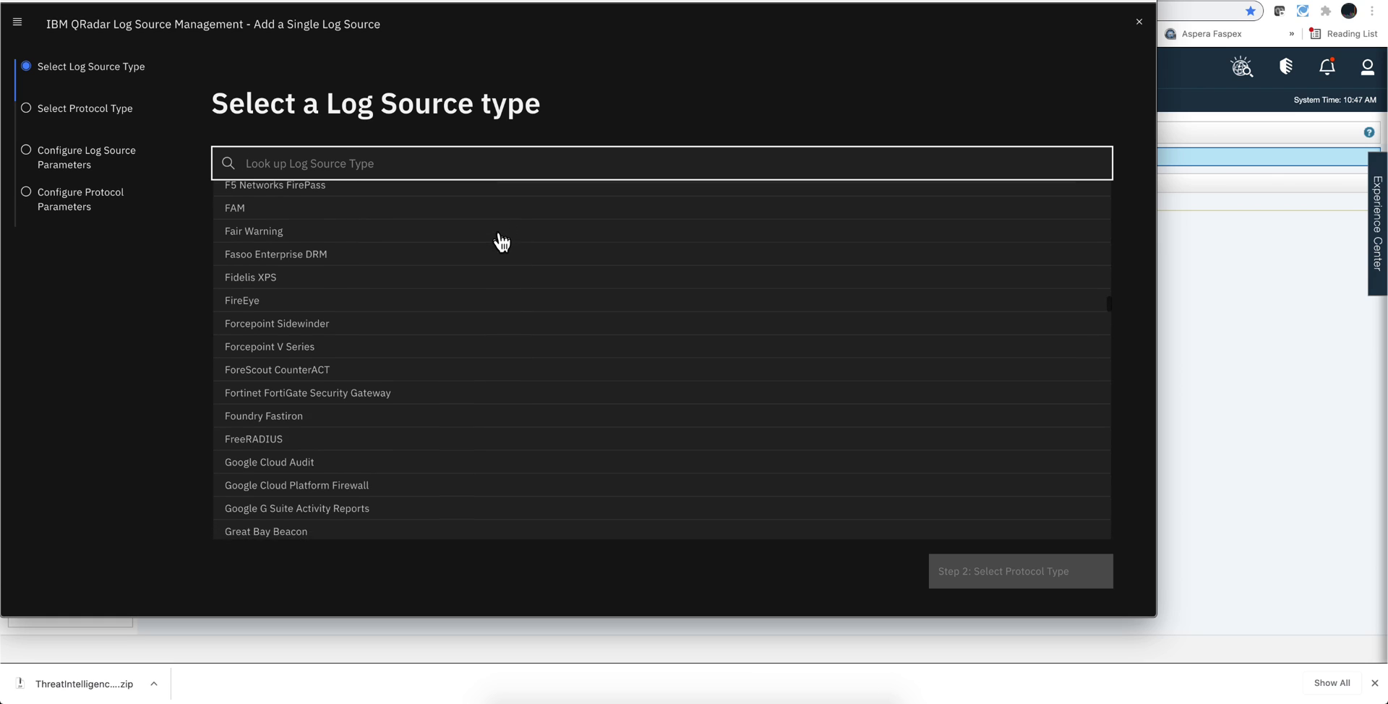
{"action": "scroll", "coordinate": [501, 241], "scroll_direction": "down", "scroll_amount": 2}
{"action": "scroll", "coordinate": [501, 241], "scroll_direction": "down", "scroll_amount": 2}
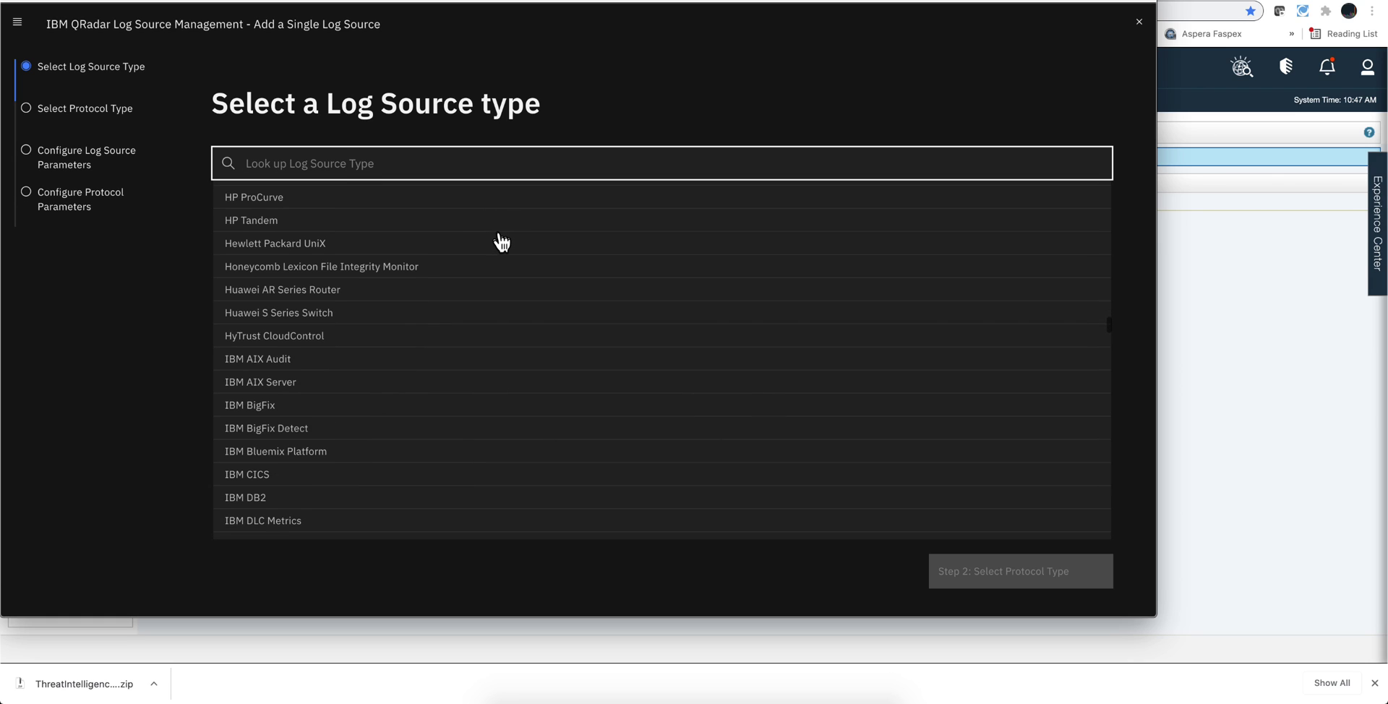
{"action": "scroll", "coordinate": [501, 241], "scroll_direction": "down", "scroll_amount": 10}
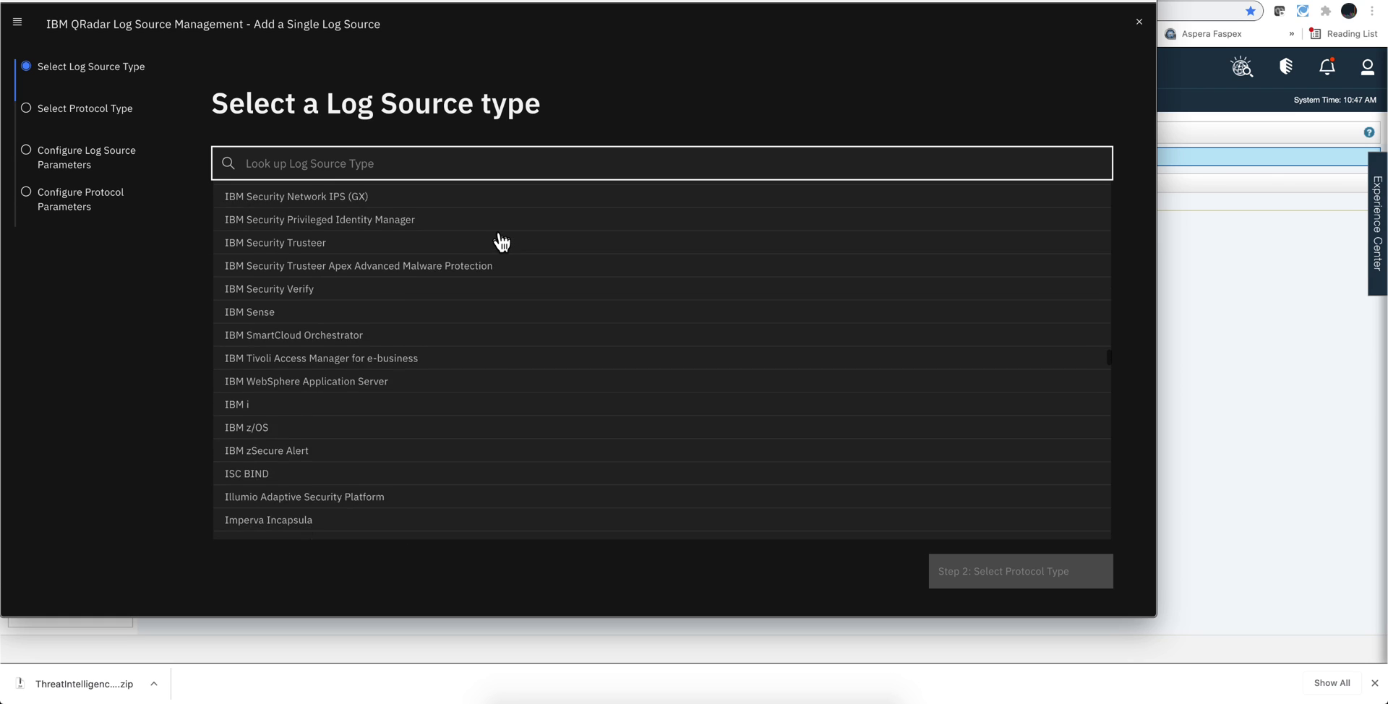
{"action": "scroll", "coordinate": [501, 251], "scroll_direction": "down", "scroll_amount": 20}
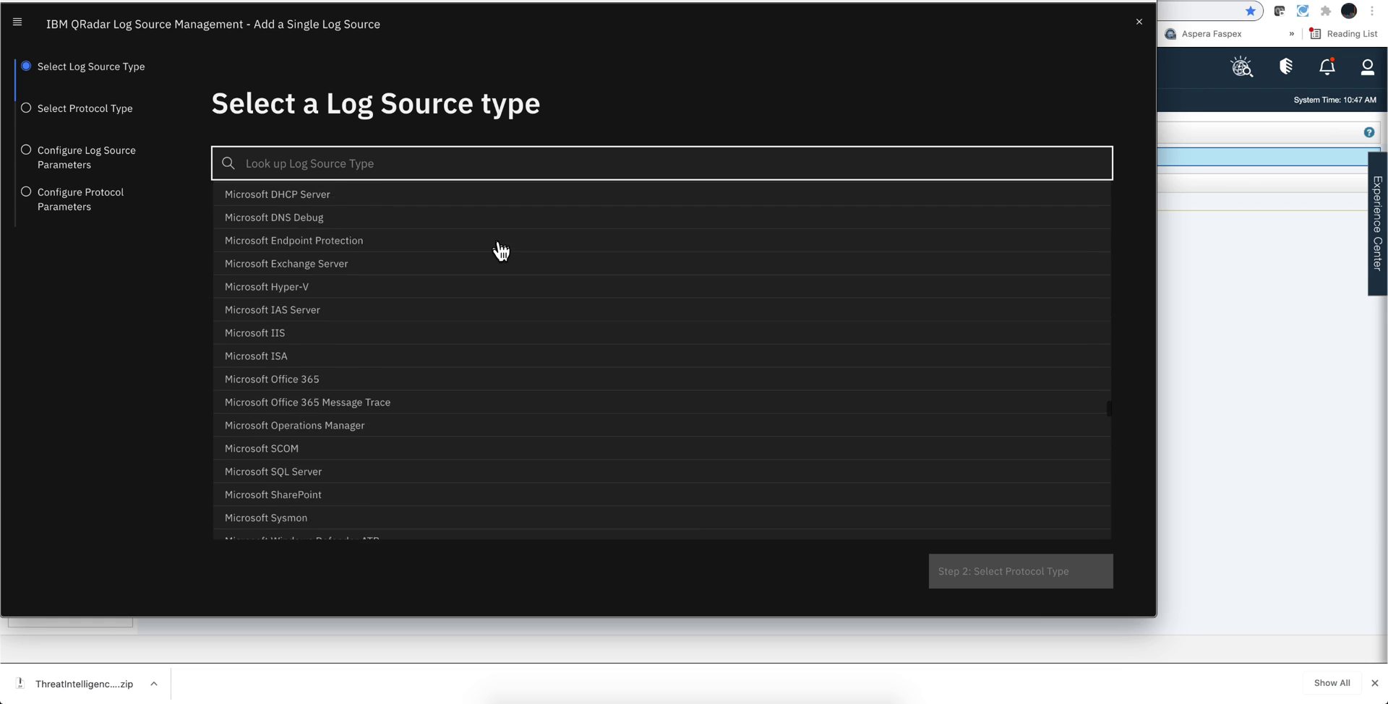
{"action": "scroll", "coordinate": [501, 251], "scroll_direction": "down", "scroll_amount": 20}
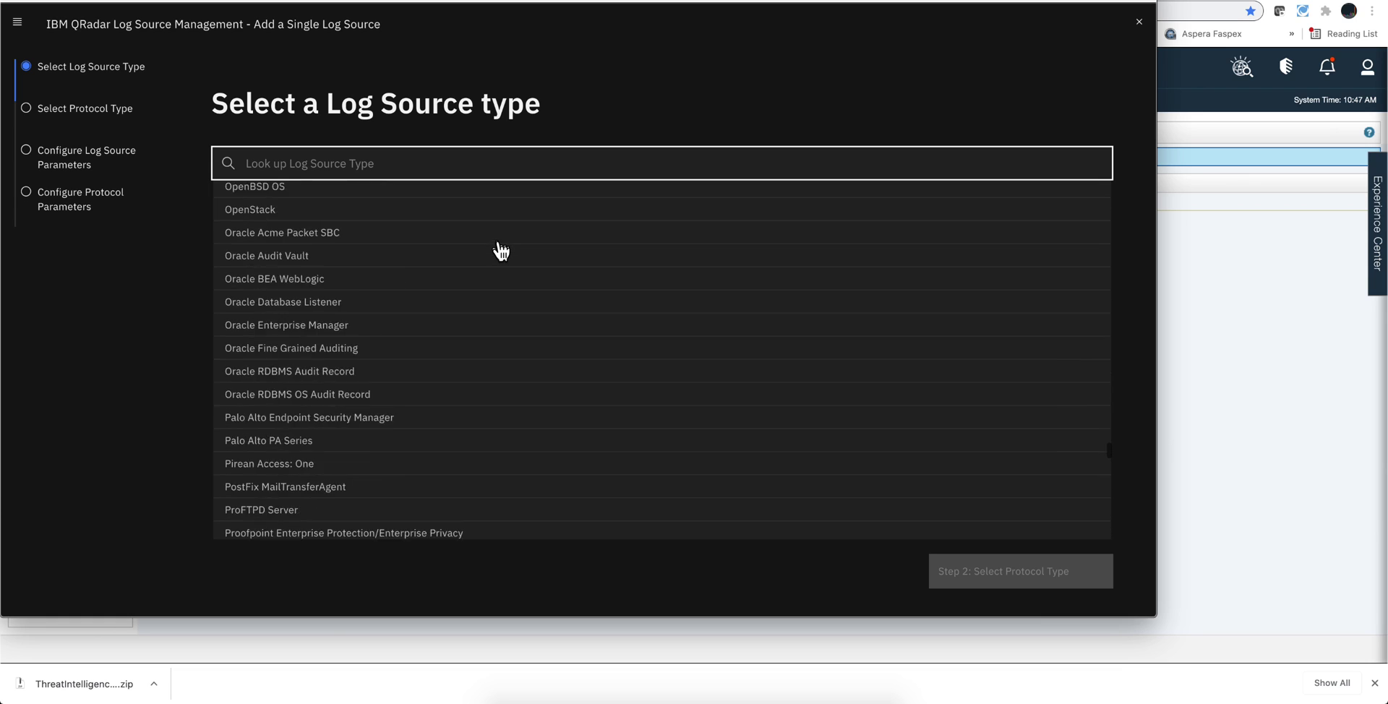
{"action": "scroll", "coordinate": [501, 252], "scroll_direction": "down", "scroll_amount": 20}
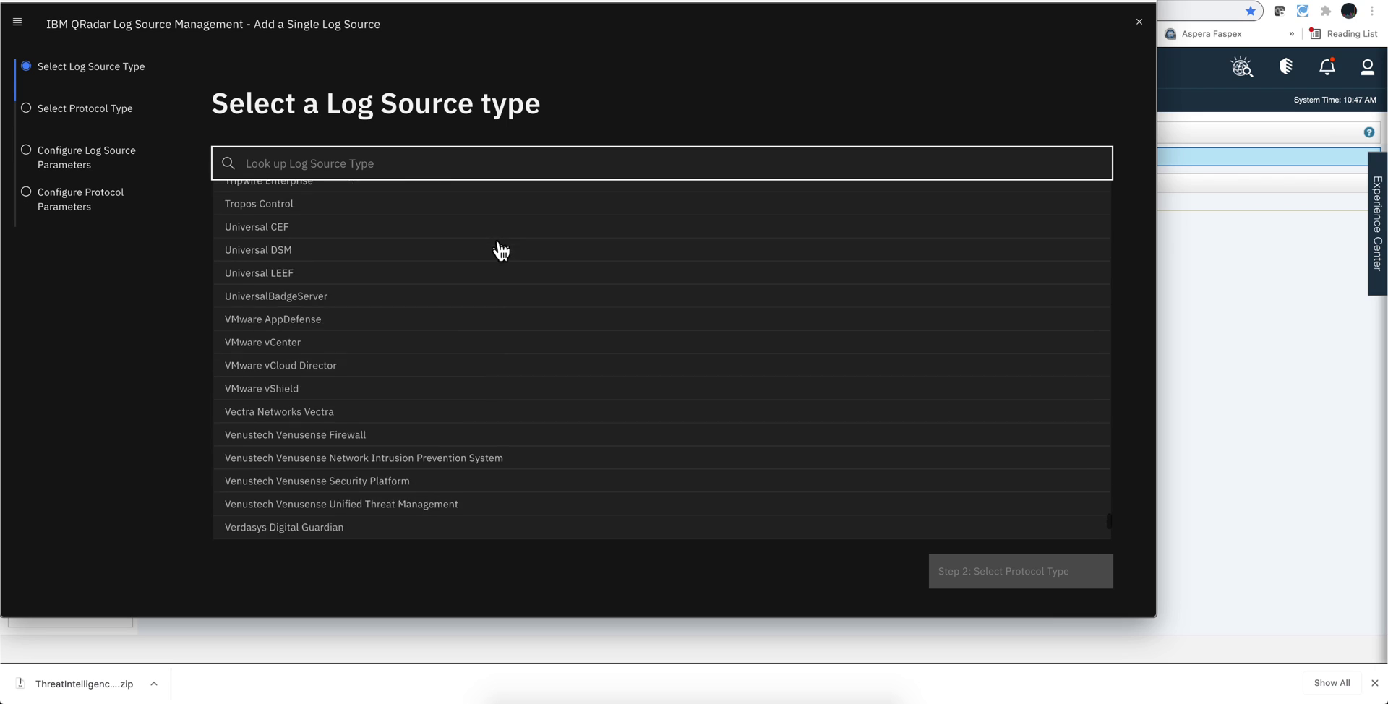
{"action": "scroll", "coordinate": [500, 252], "scroll_direction": "up", "scroll_amount": 20}
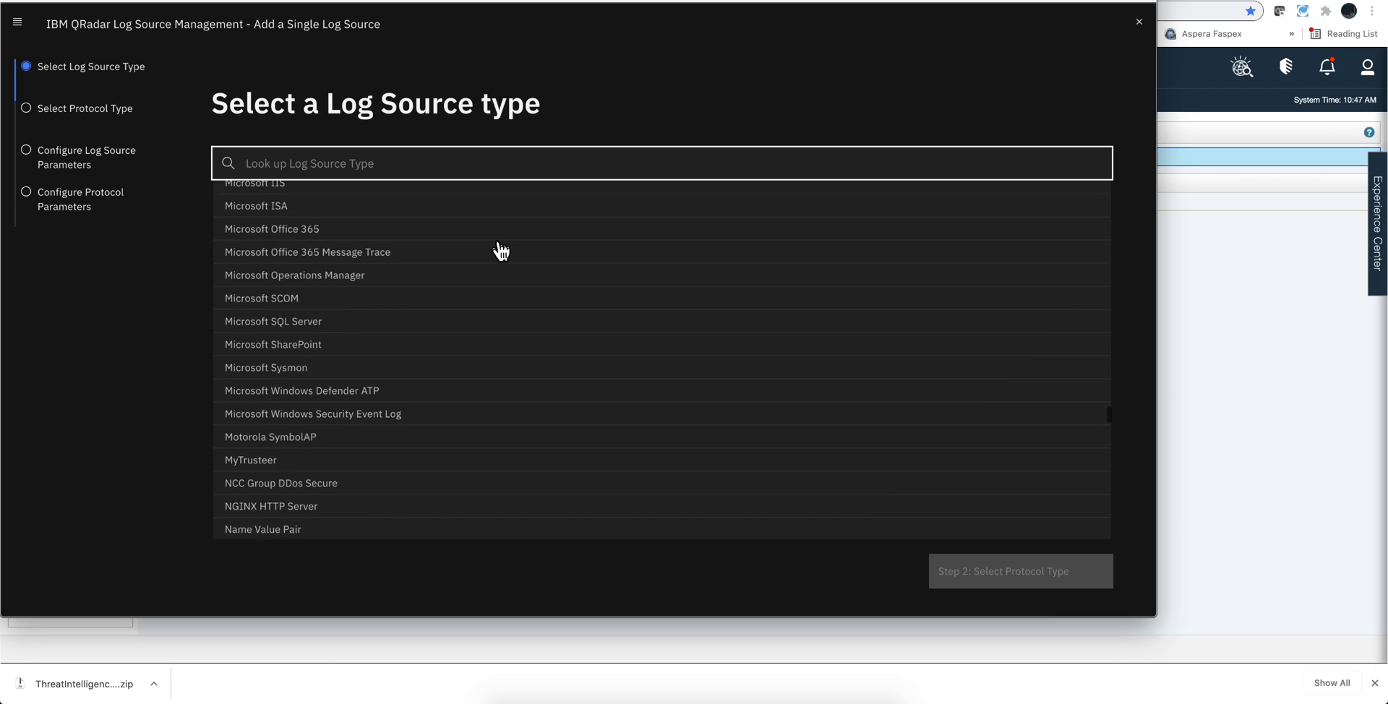
{"action": "scroll", "coordinate": [501, 252], "scroll_direction": "up", "scroll_amount": 1}
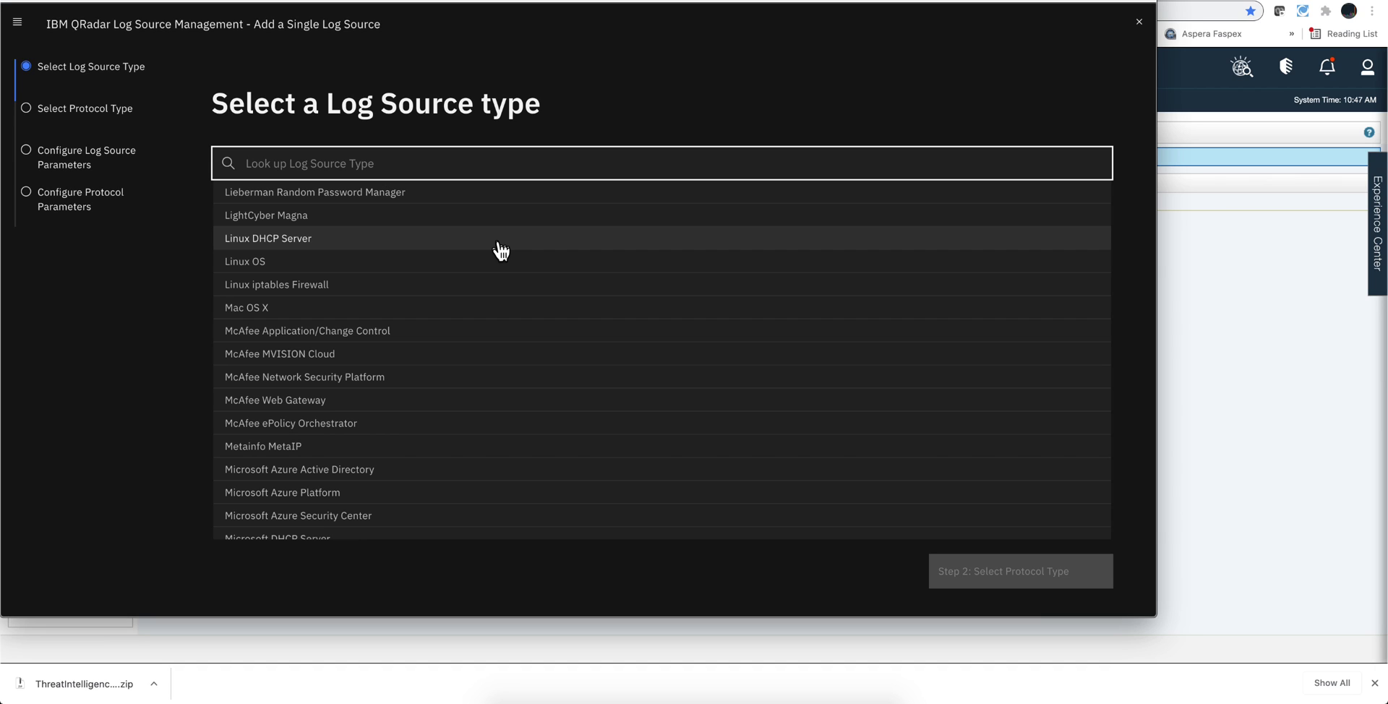
{"action": "key", "text": "super+Tab"}
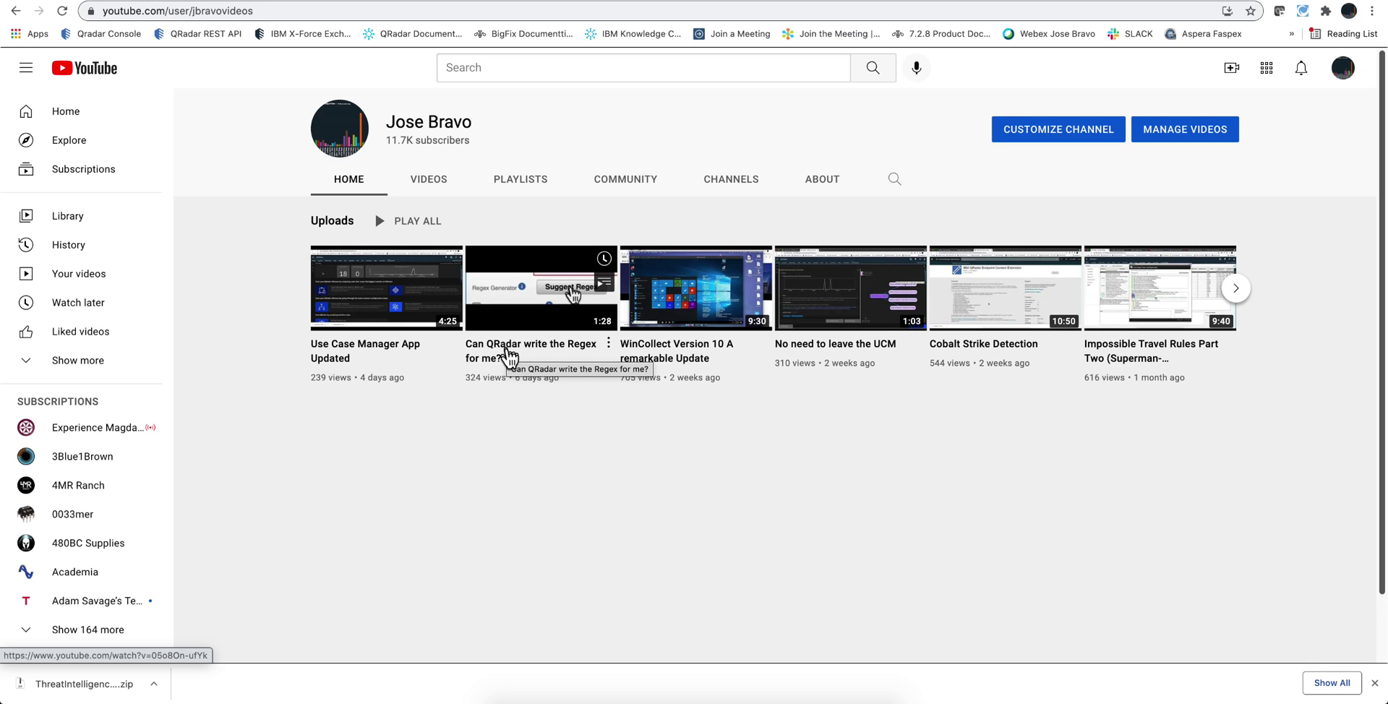
Step: Open and pause the 'Can QRadar write the Regex for me?' video, then scroll down its page
{"action": "left_click", "coordinate": [506, 350]}
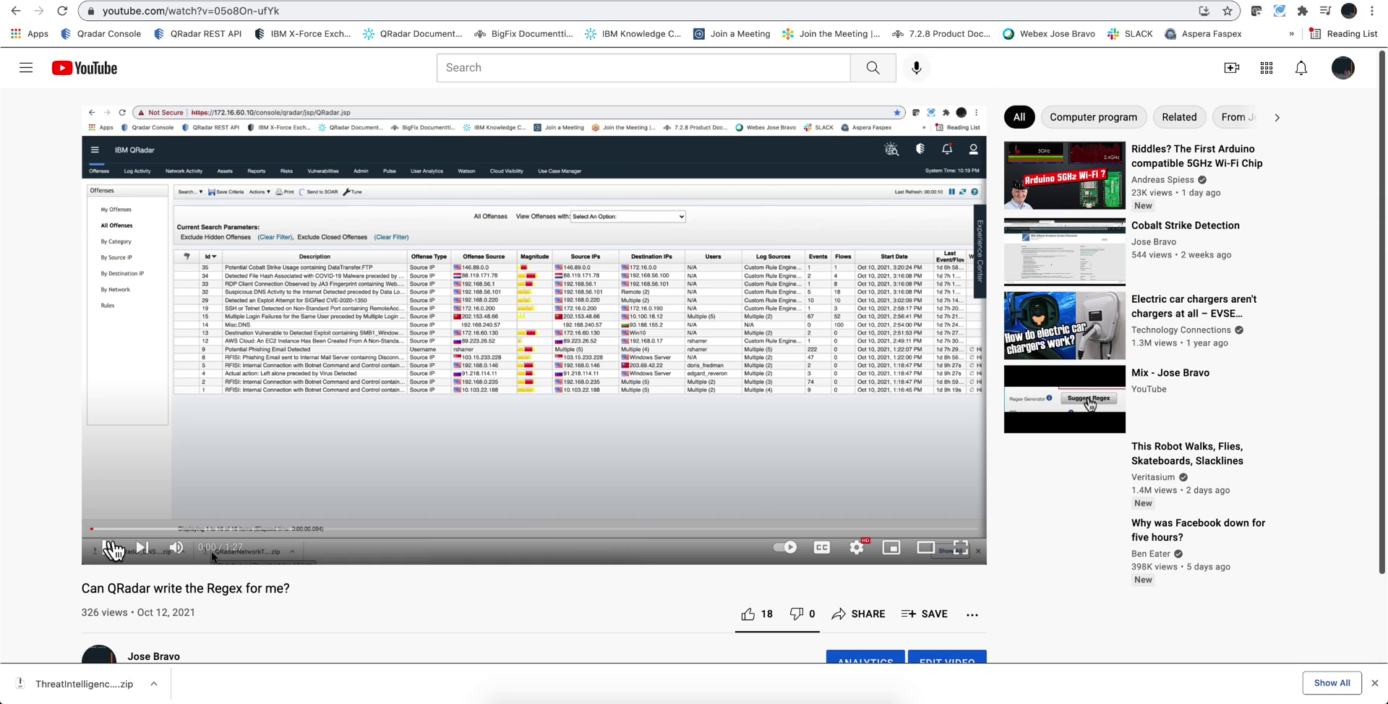
{"action": "left_click", "coordinate": [110, 547]}
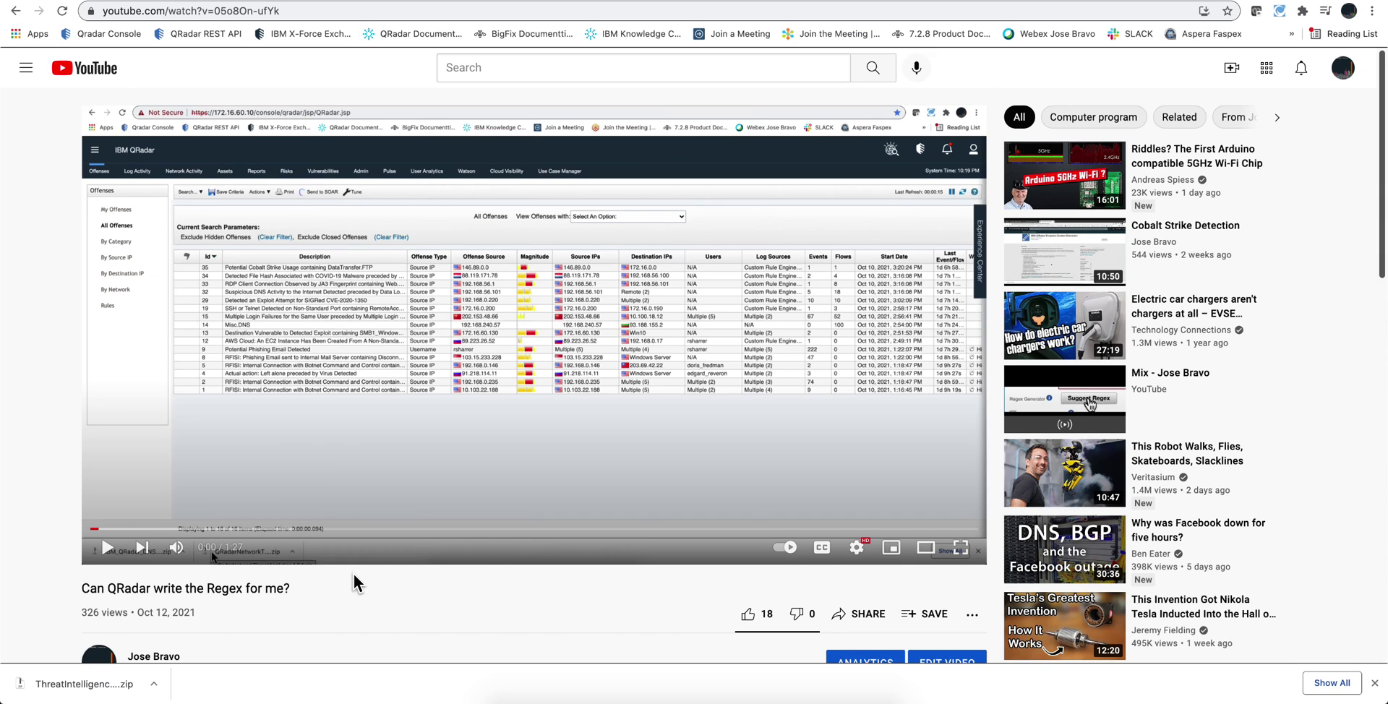
{"action": "scroll", "coordinate": [354, 576], "scroll_direction": "down", "scroll_amount": 2}
{"action": "scroll", "coordinate": [354, 576], "scroll_direction": "down", "scroll_amount": 1}
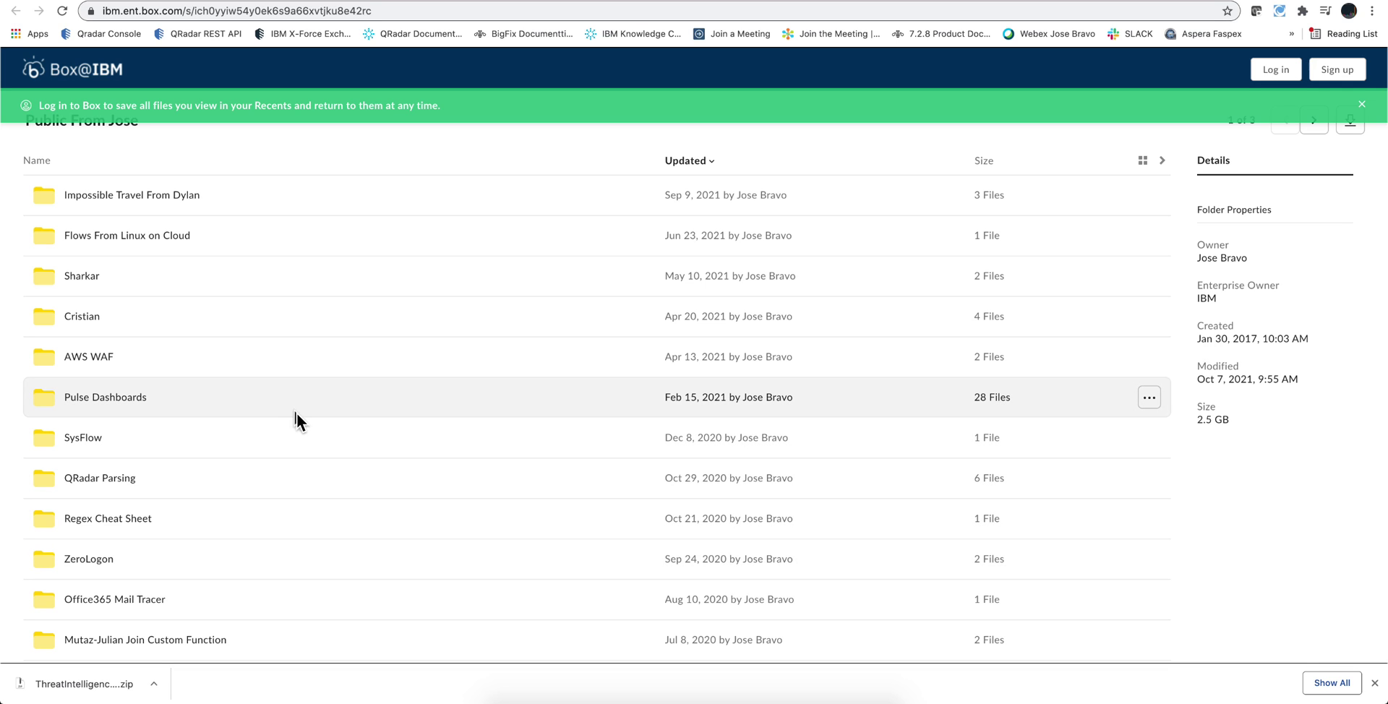
Step: Page forward through the Box folder listing to page 3 of 3
{"action": "scroll", "coordinate": [298, 417], "scroll_direction": "down", "scroll_amount": 5}
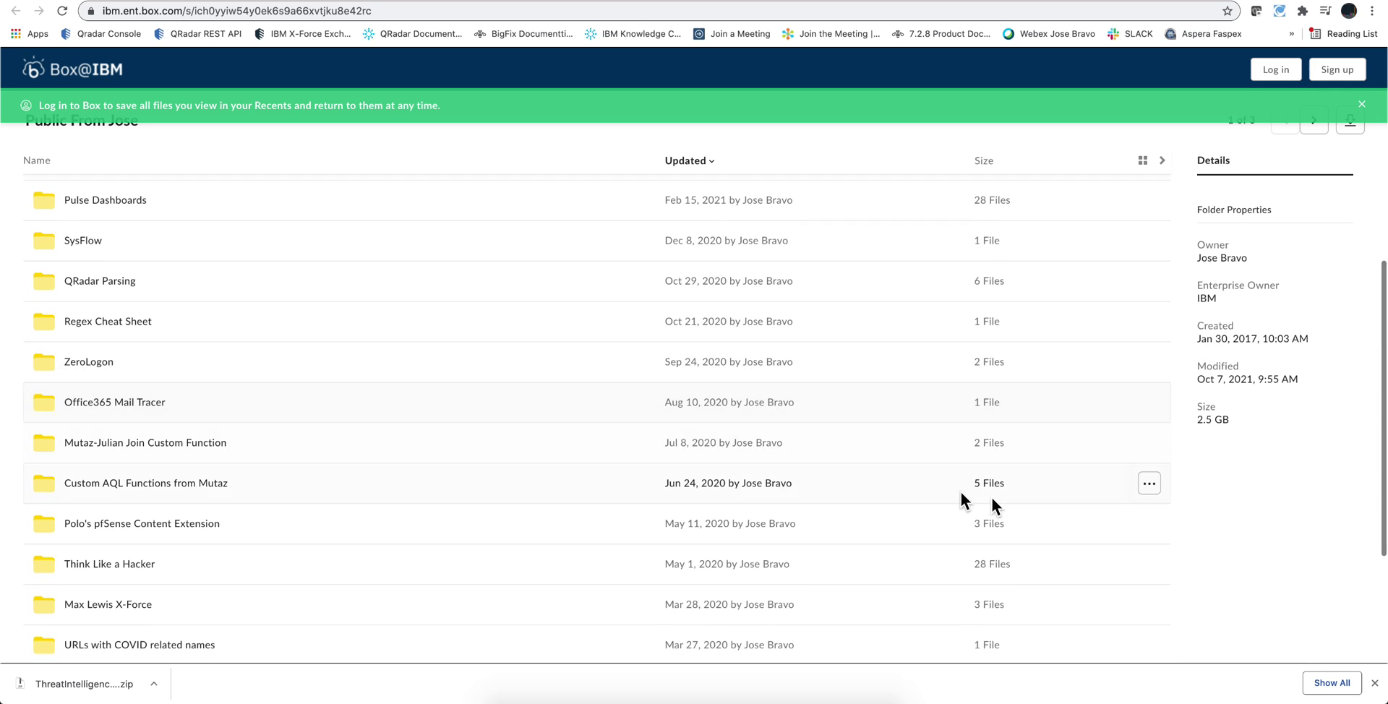
{"action": "scroll", "coordinate": [909, 488], "scroll_direction": "down", "scroll_amount": 5}
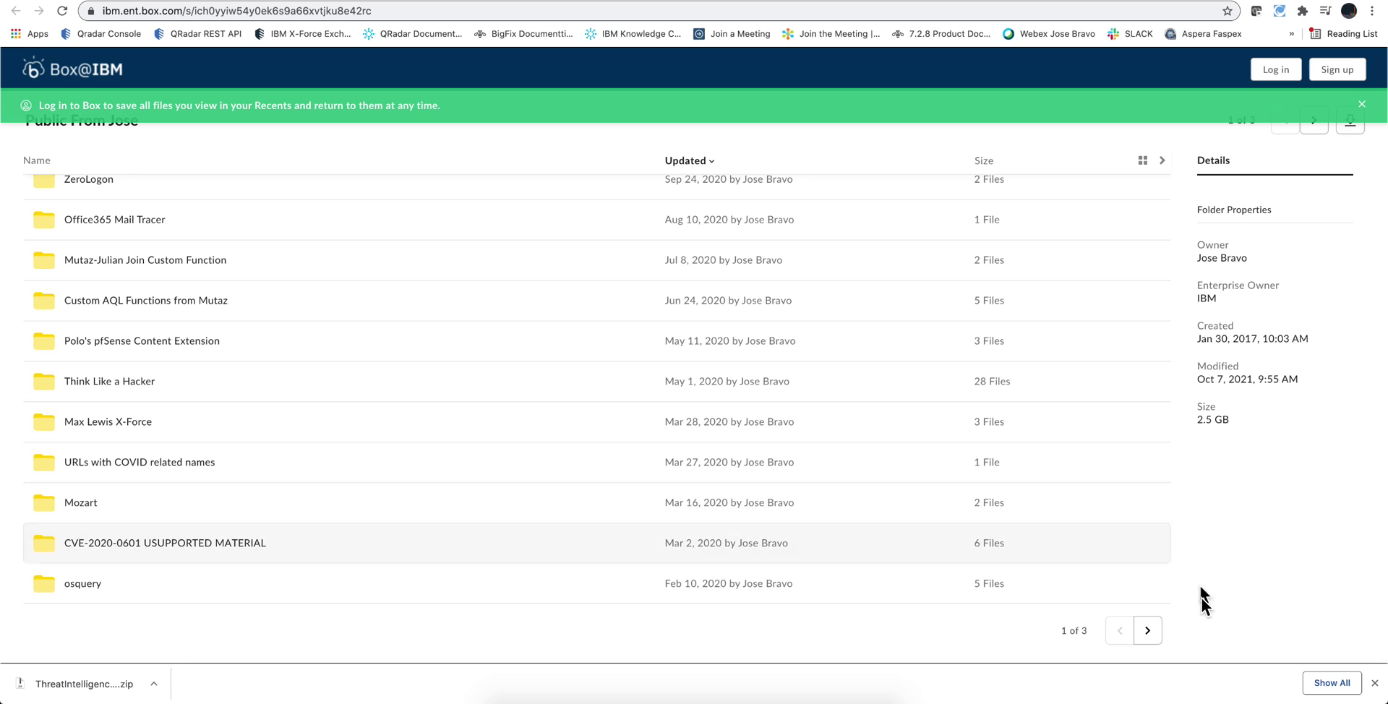
{"action": "left_click", "coordinate": [1149, 632]}
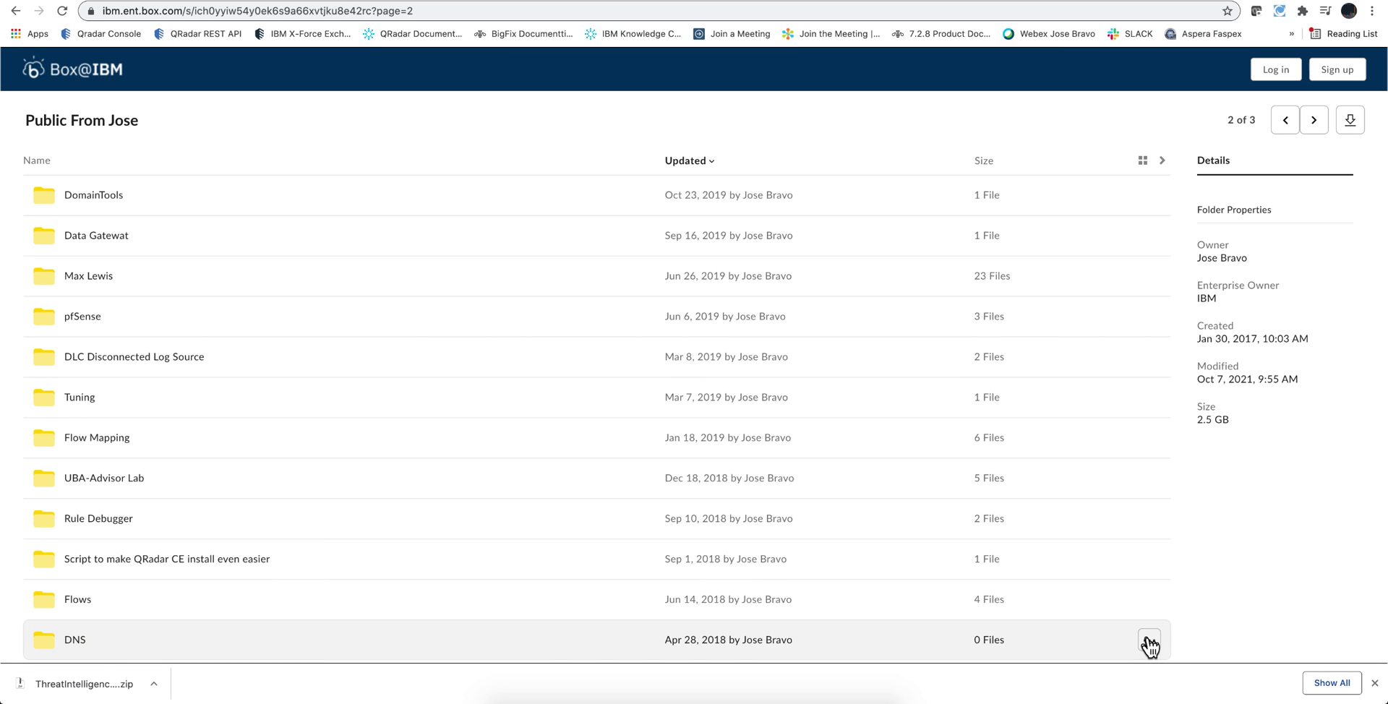
{"action": "scroll", "coordinate": [1170, 621], "scroll_direction": "down", "scroll_amount": 5}
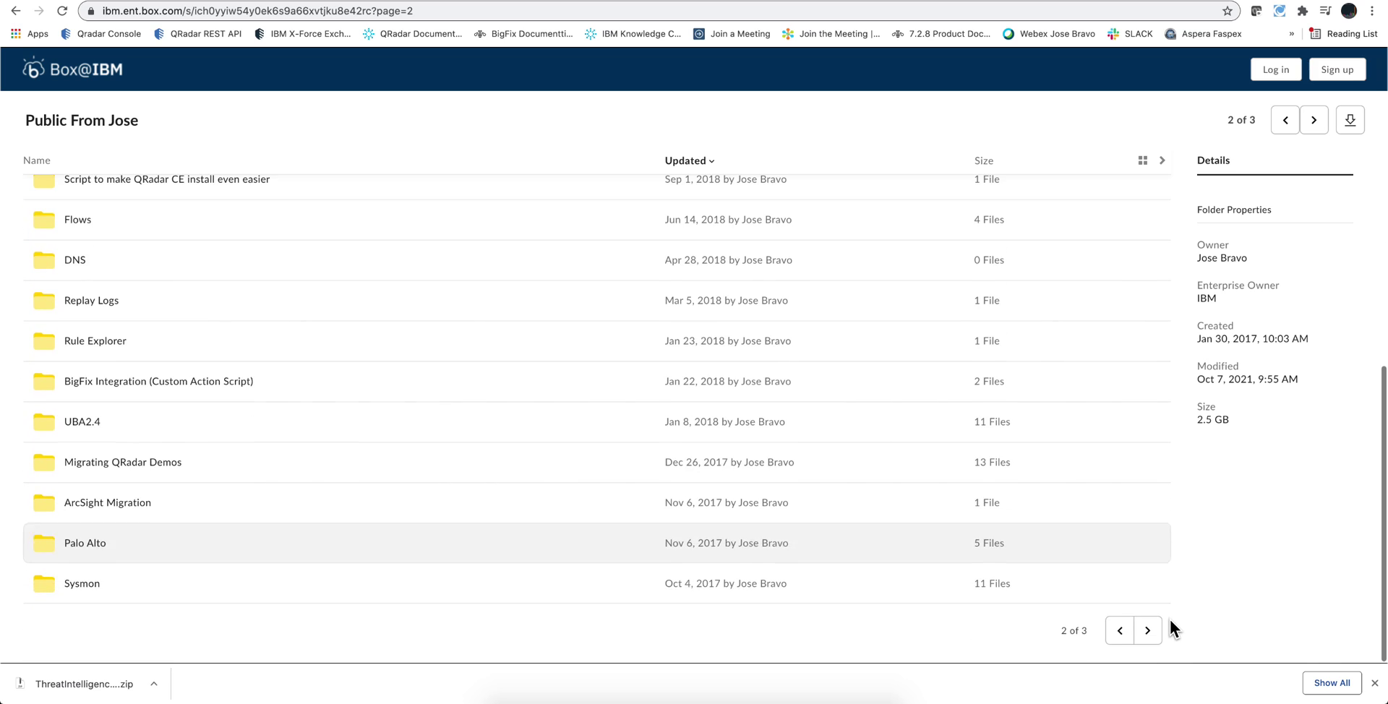
{"action": "left_click", "coordinate": [1149, 630]}
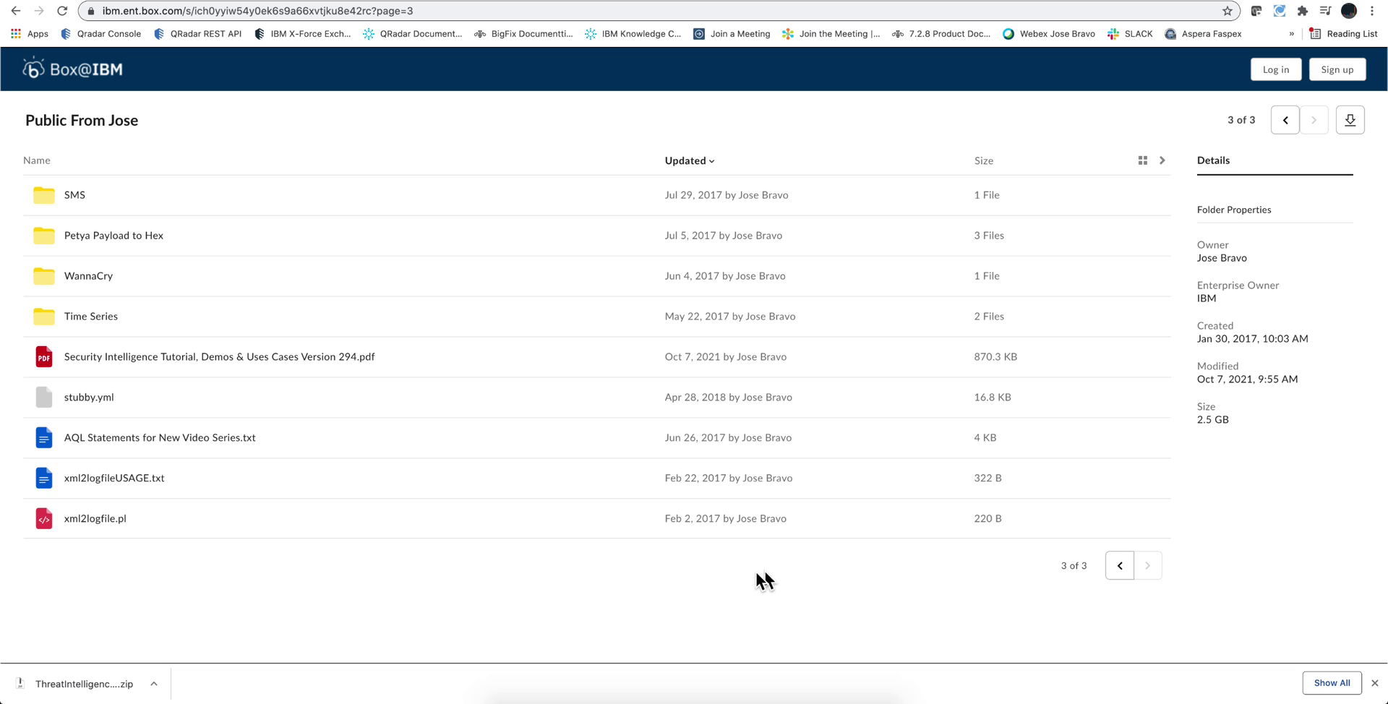
Step: Open the Security Intelligence Tutorial PDF and highlight the Hybrid Cloud Use Cases video's date and length
{"action": "left_click", "coordinate": [264, 367]}
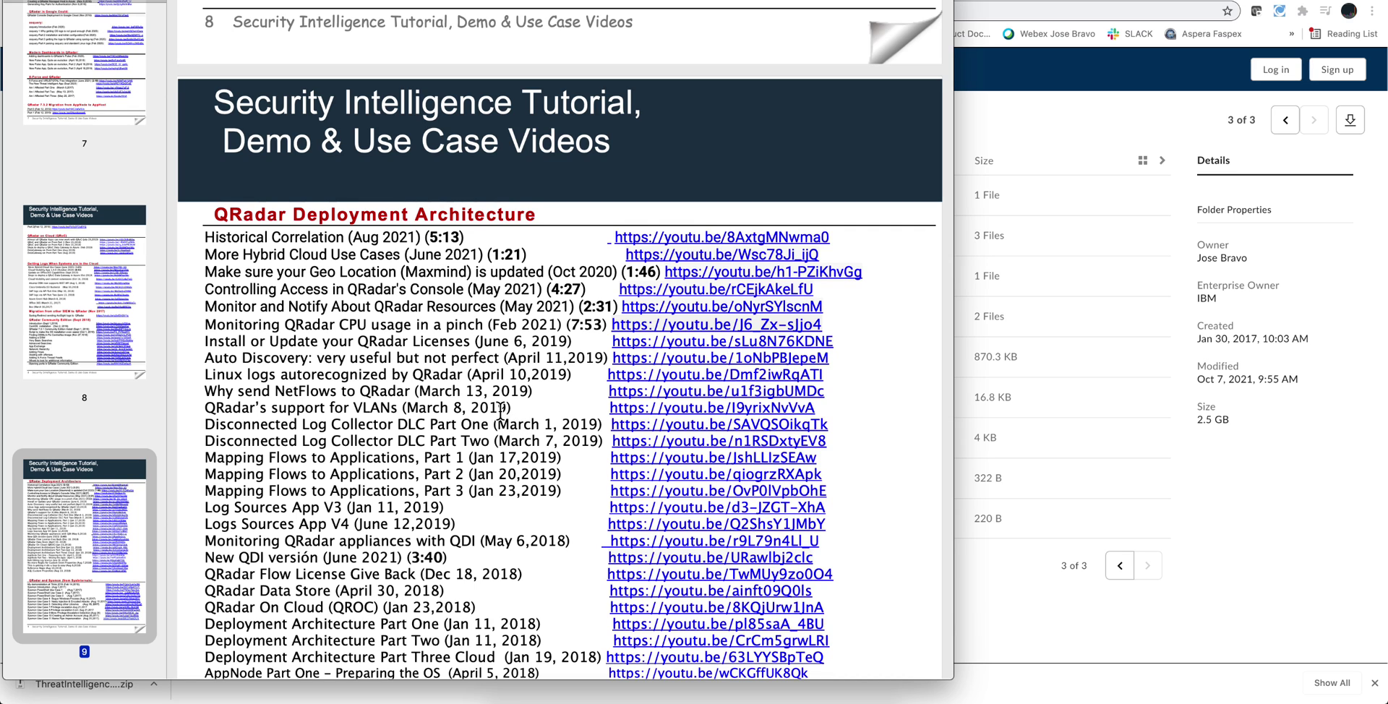
{"action": "scroll", "coordinate": [500, 410], "scroll_direction": "up", "scroll_amount": 5}
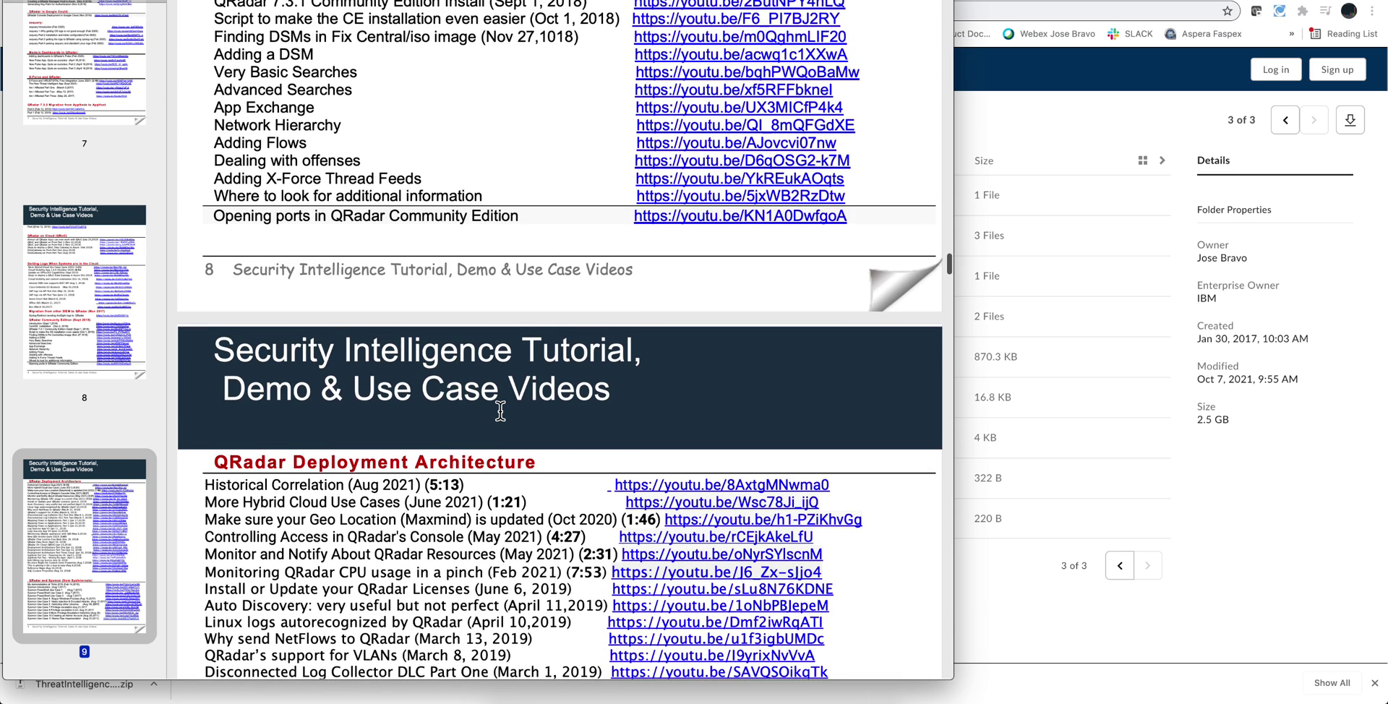
{"action": "scroll", "coordinate": [500, 409], "scroll_direction": "down", "scroll_amount": 3}
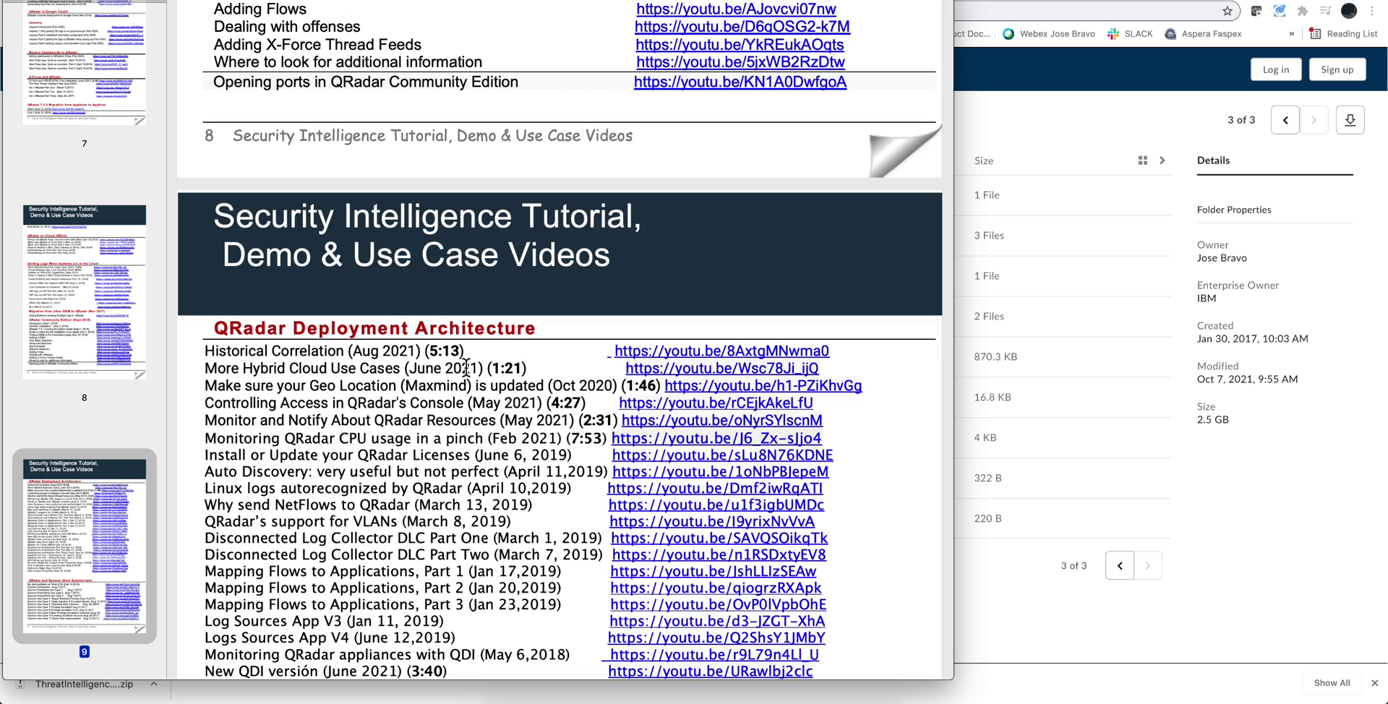
{"action": "left_click_drag", "start_coordinate": [480, 368], "coordinate": [416, 368]}
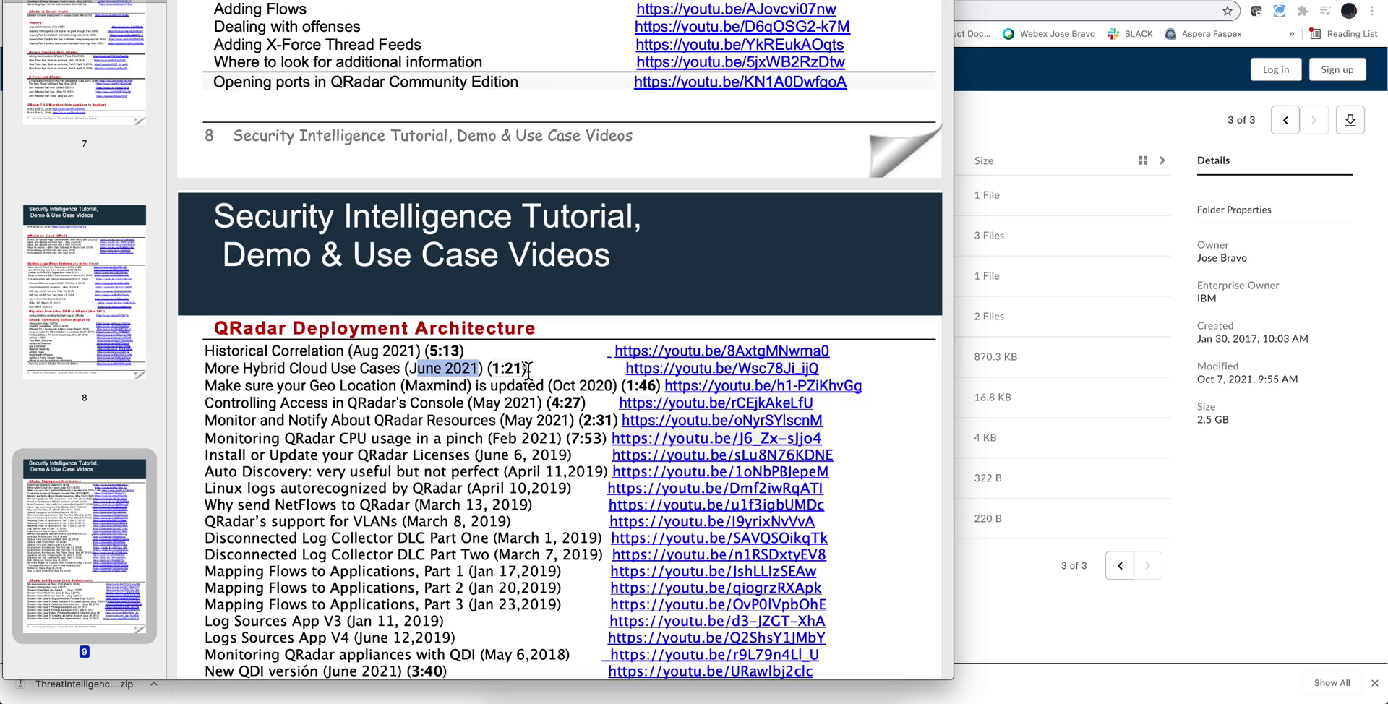
{"action": "left_click_drag", "start_coordinate": [526, 369], "coordinate": [484, 369]}
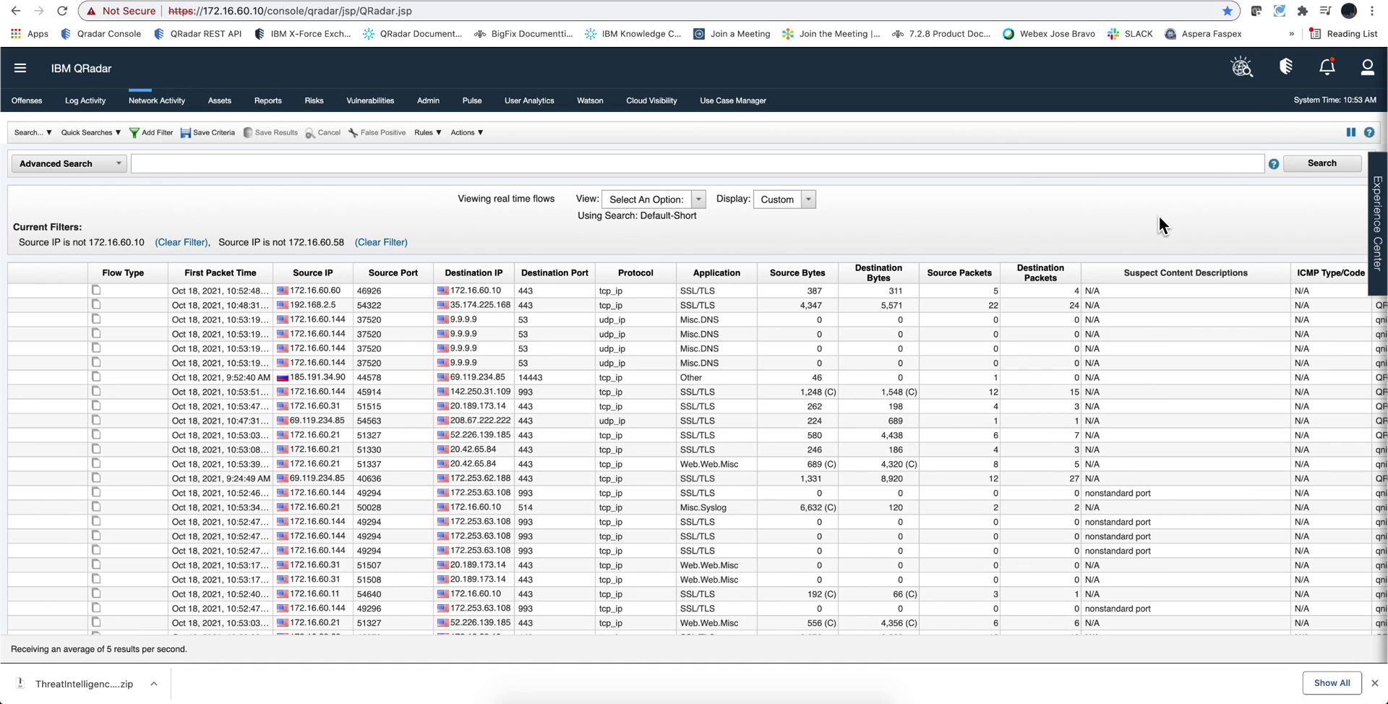
Step: Pause the real-time Network Activity stream to hold the 1000 flows still
{"action": "left_click", "coordinate": [1351, 133]}
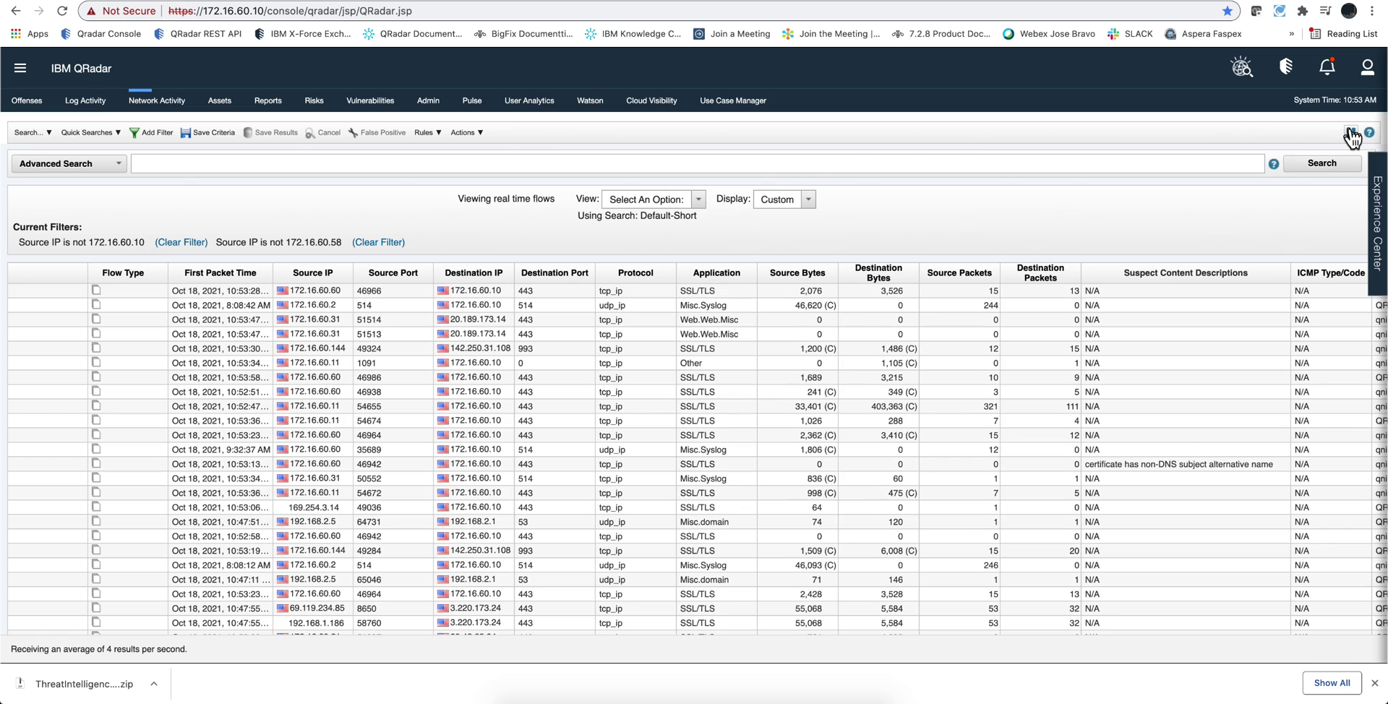
{"action": "left_click", "coordinate": [1351, 134]}
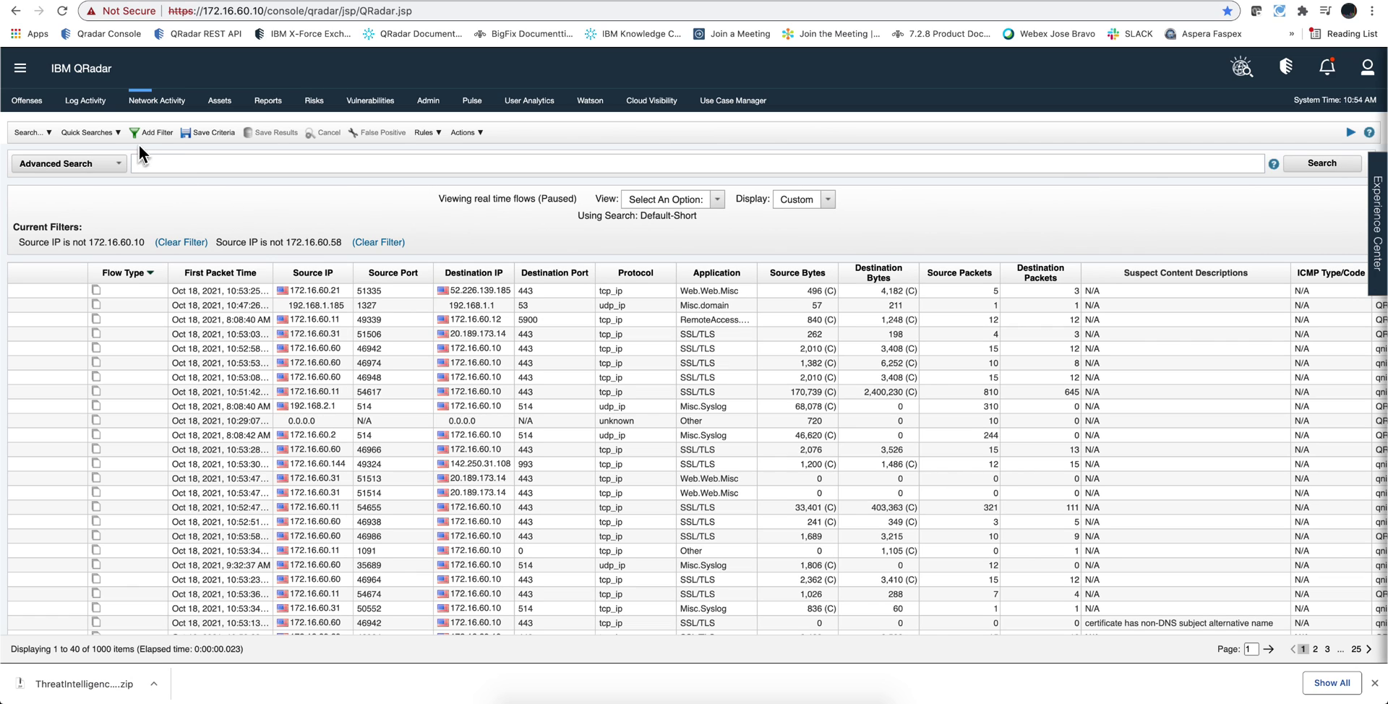
Step: Add a flow filter: Source or Destination Port equals 3389
{"action": "left_click", "coordinate": [156, 133]}
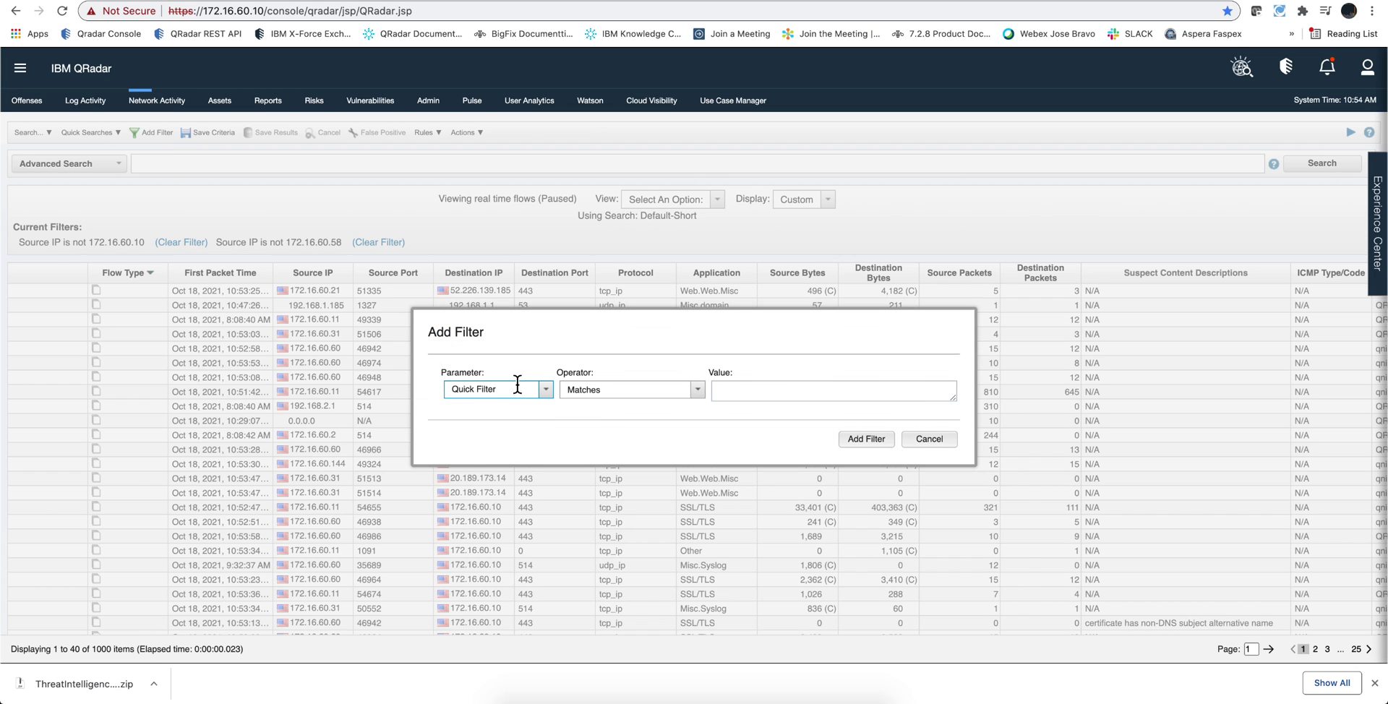
{"action": "triple_click", "coordinate": [444, 383]}
{"action": "type", "text": "Sour"}
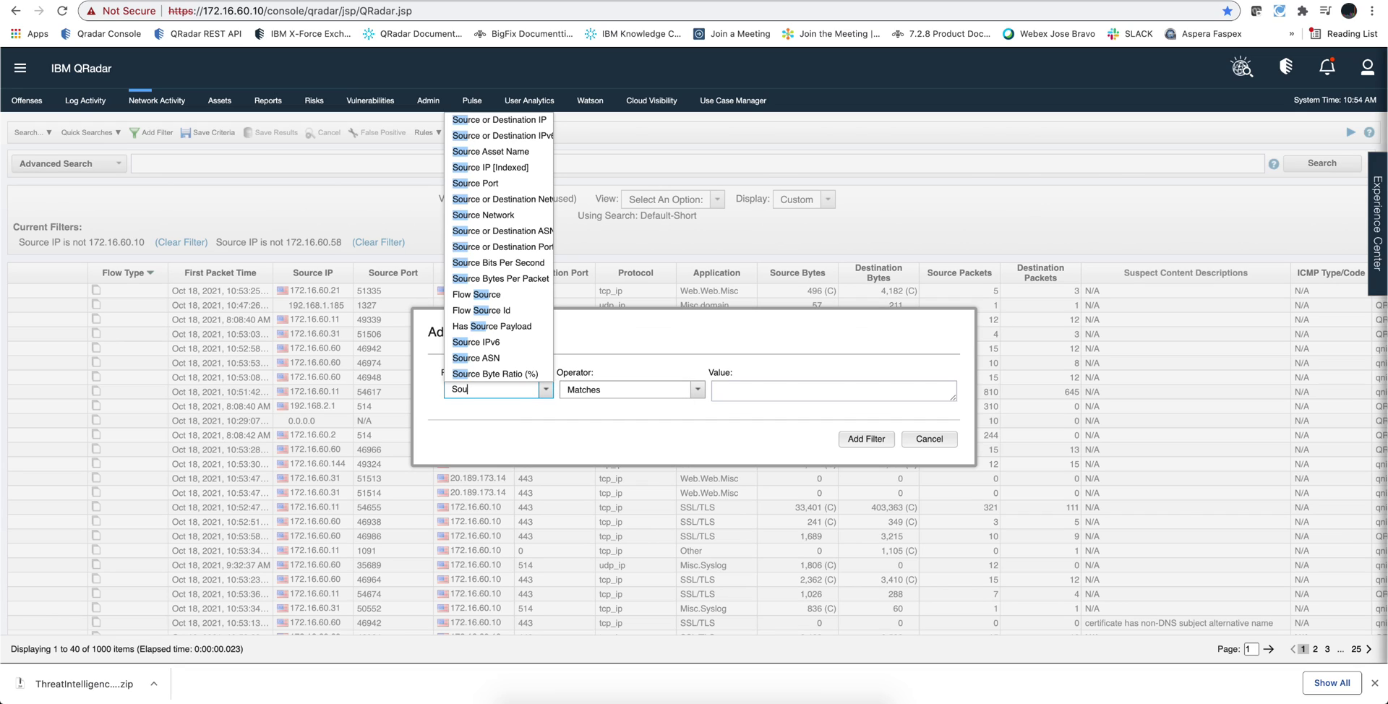
{"action": "key", "text": "BackSpace"}
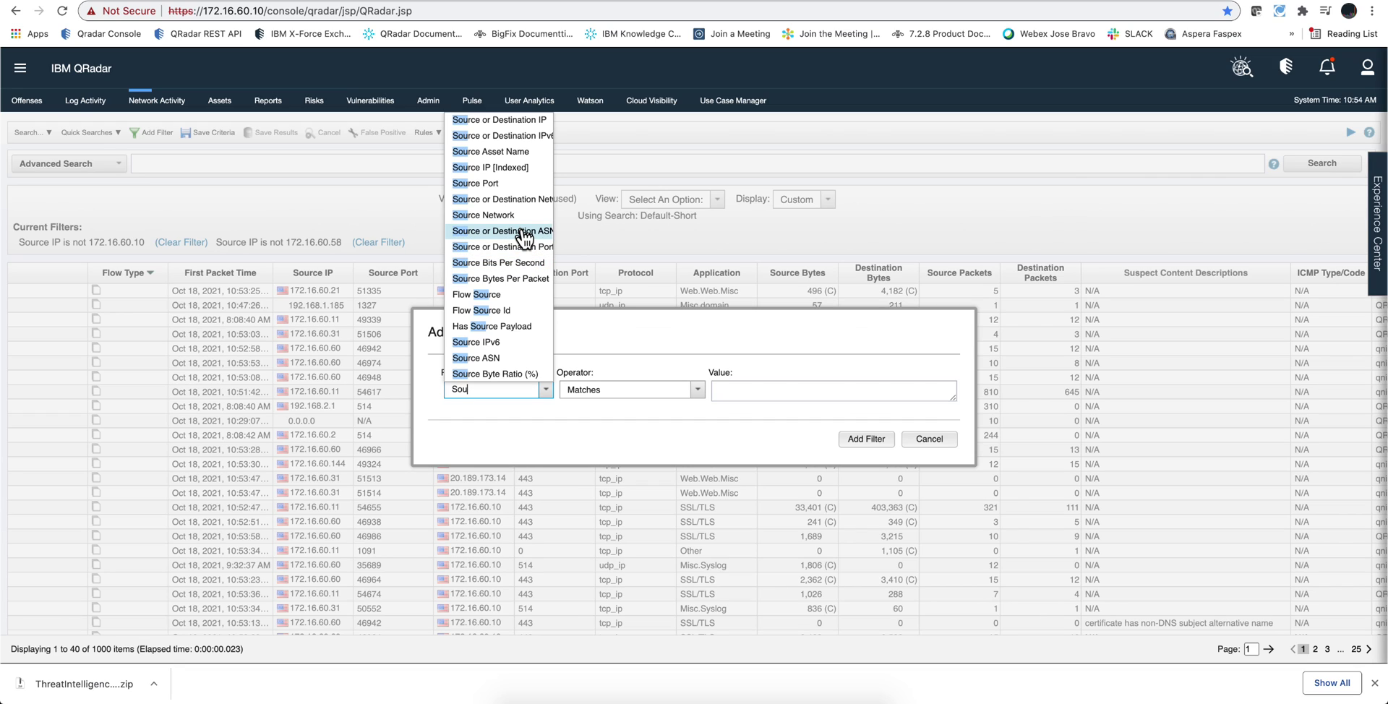
{"action": "left_click", "coordinate": [527, 246]}
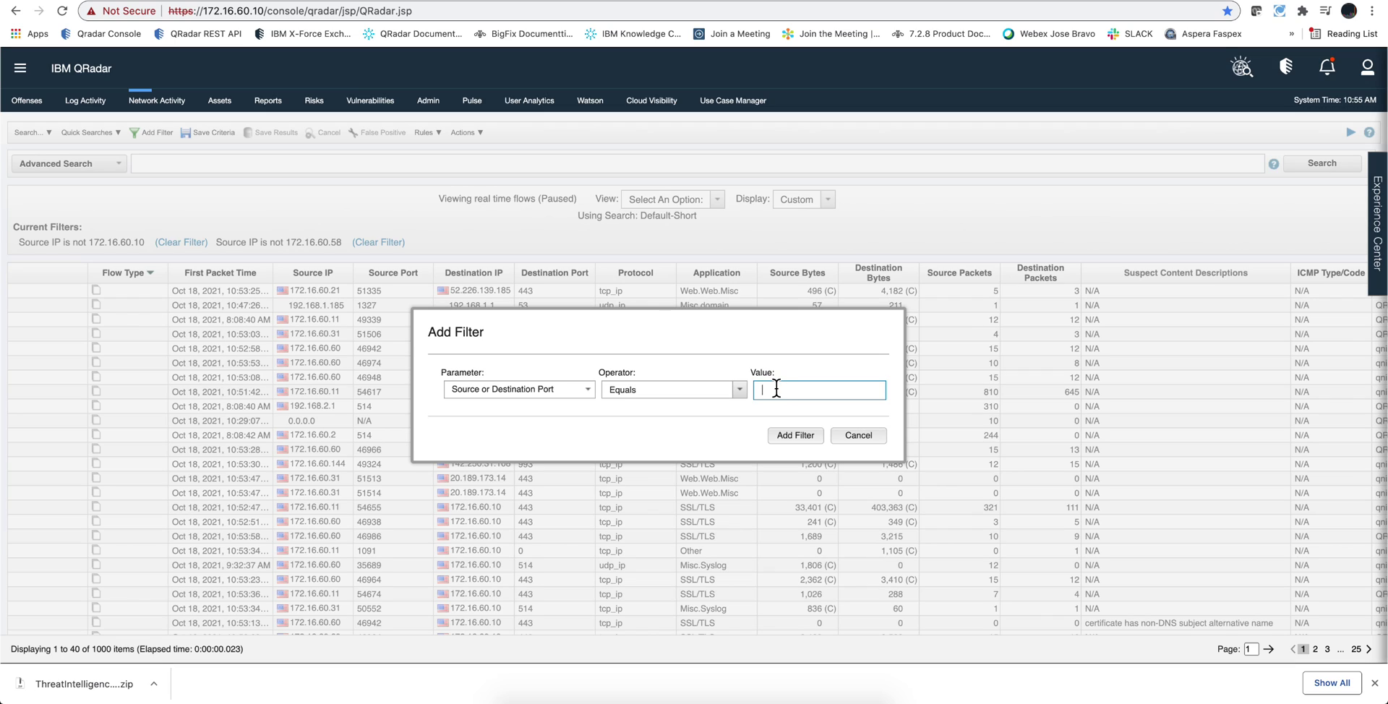
{"action": "type", "text": "3389"}
{"action": "key", "text": "Return"}
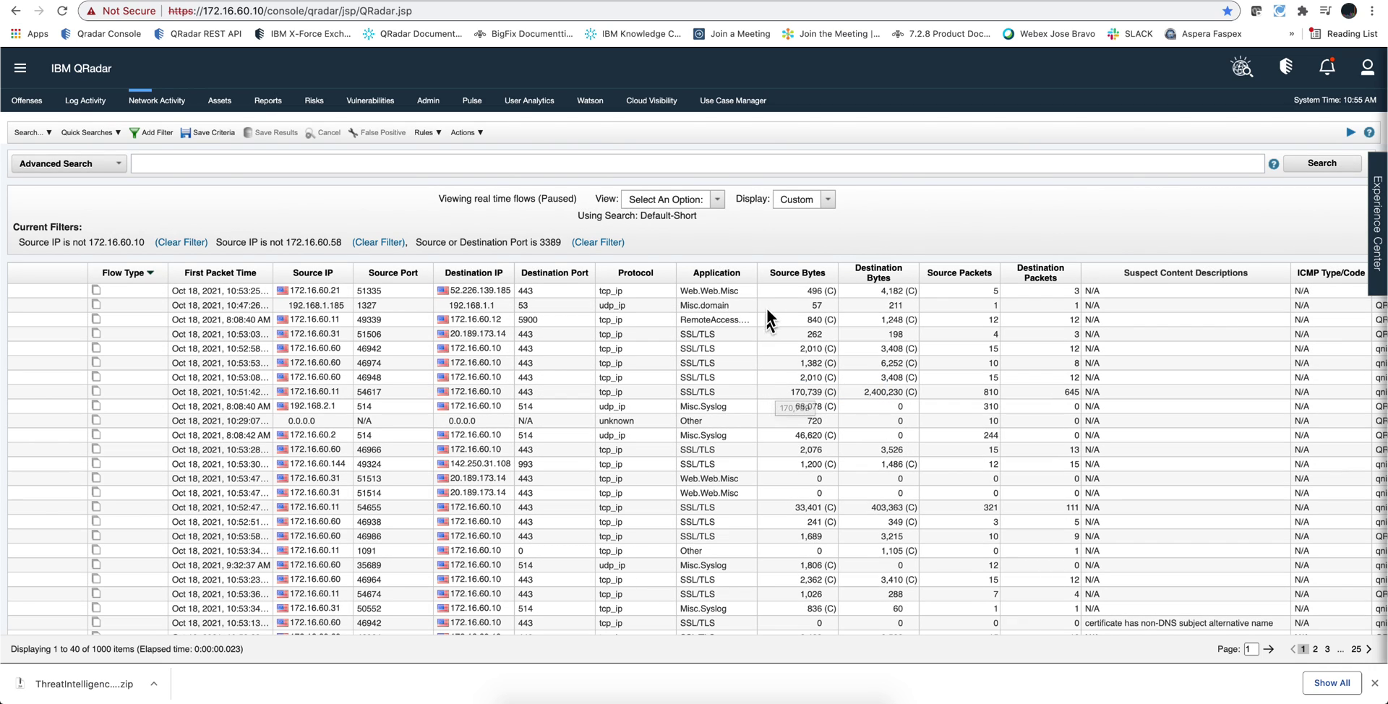
Step: Switch the flow view to Last 7 Days for 104 results, then bring the whiteboard forward
{"action": "left_click", "coordinate": [1350, 133]}
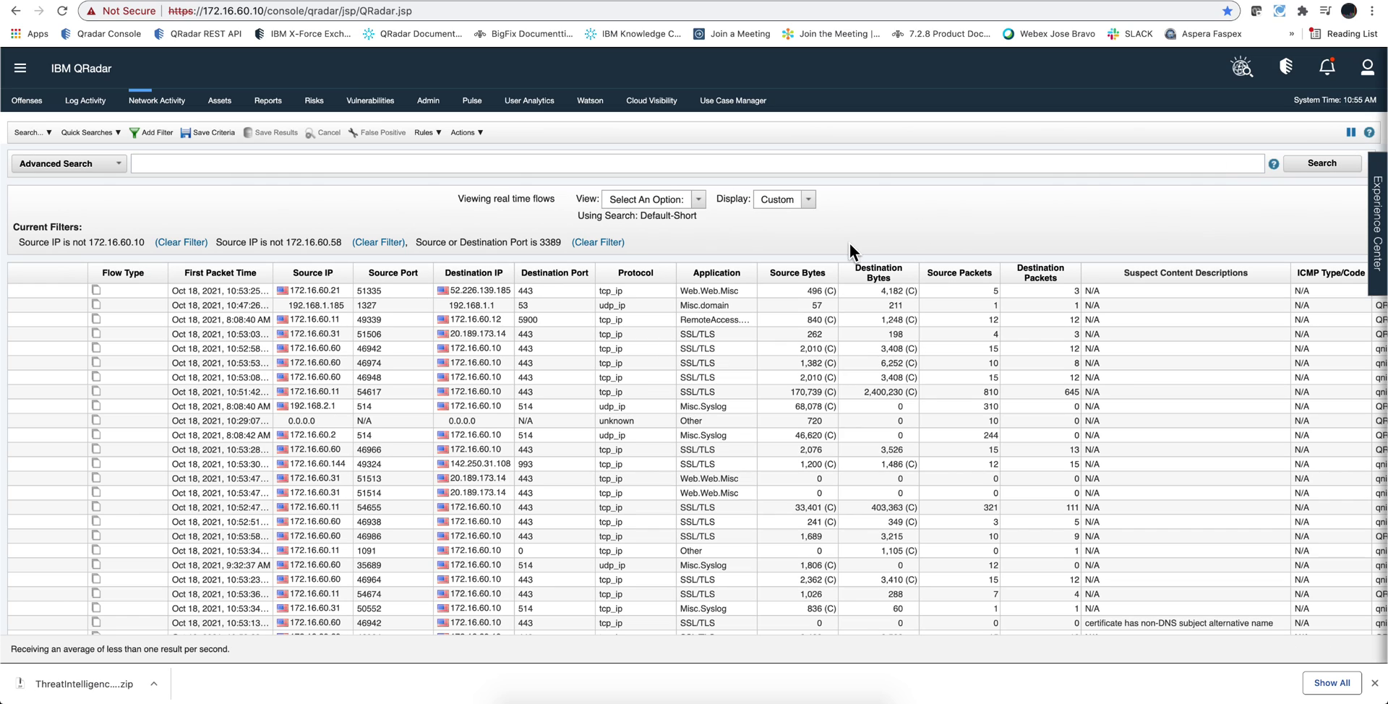
{"action": "left_click", "coordinate": [698, 199]}
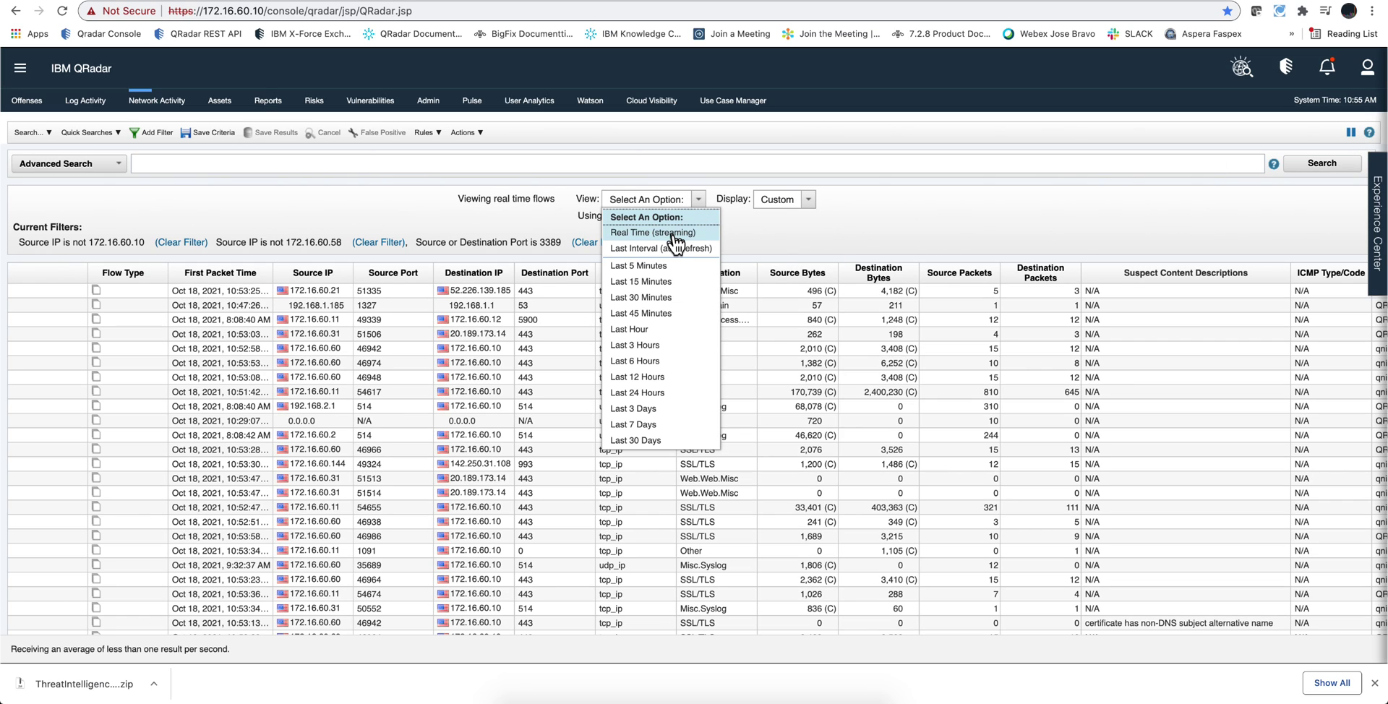
{"action": "left_click", "coordinate": [675, 235]}
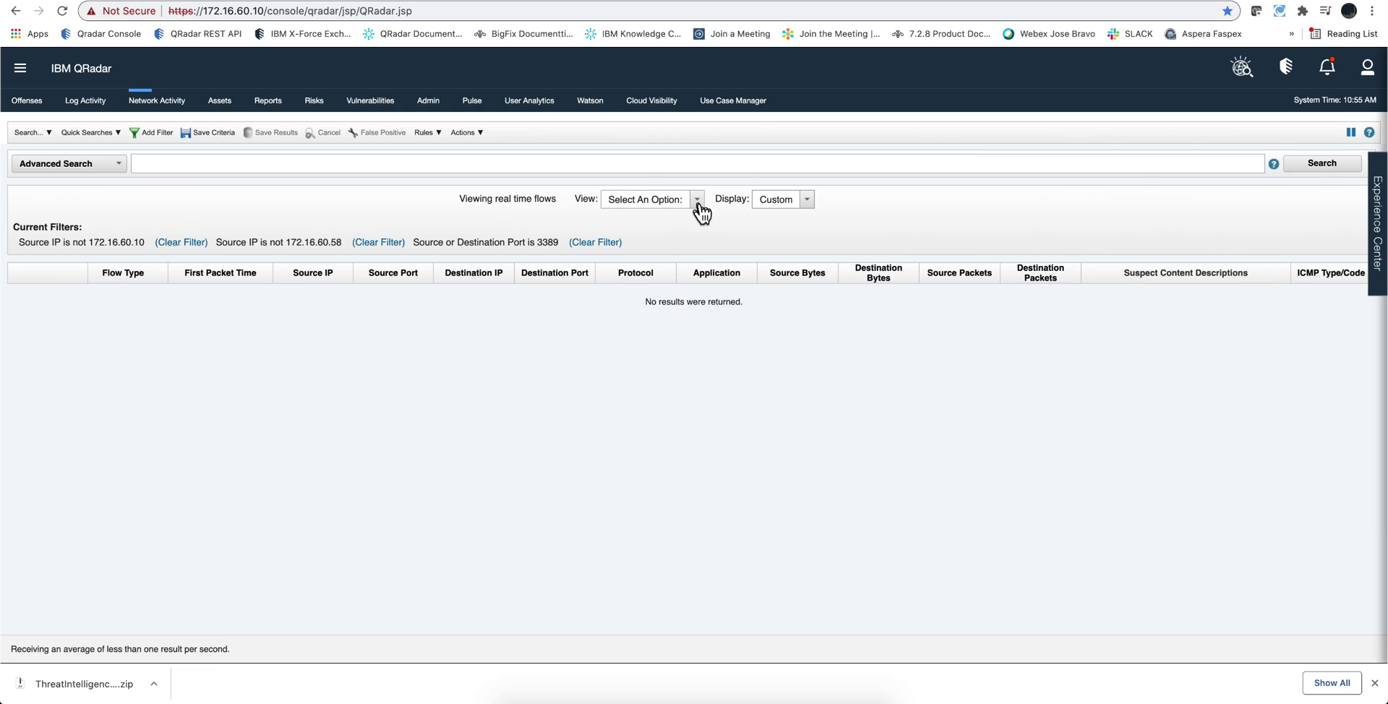
{"action": "left_click", "coordinate": [698, 200]}
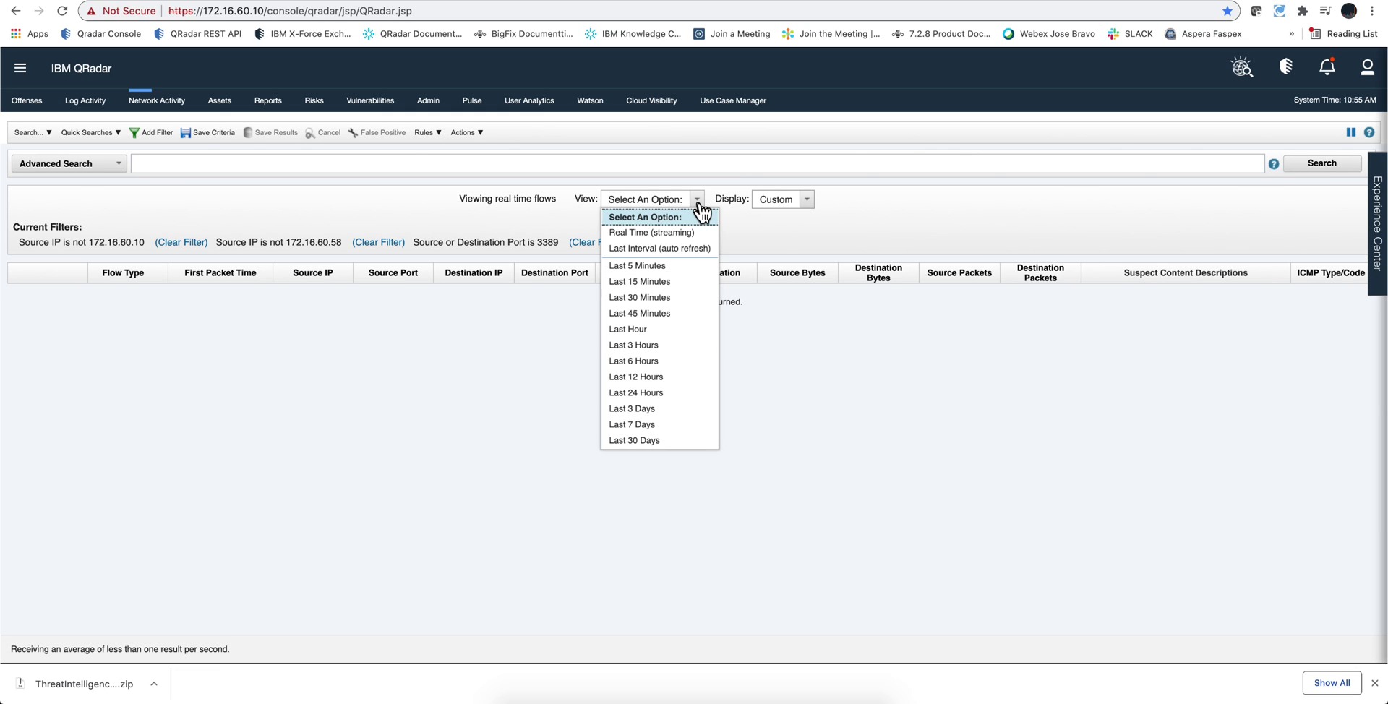
{"action": "left_click", "coordinate": [671, 427]}
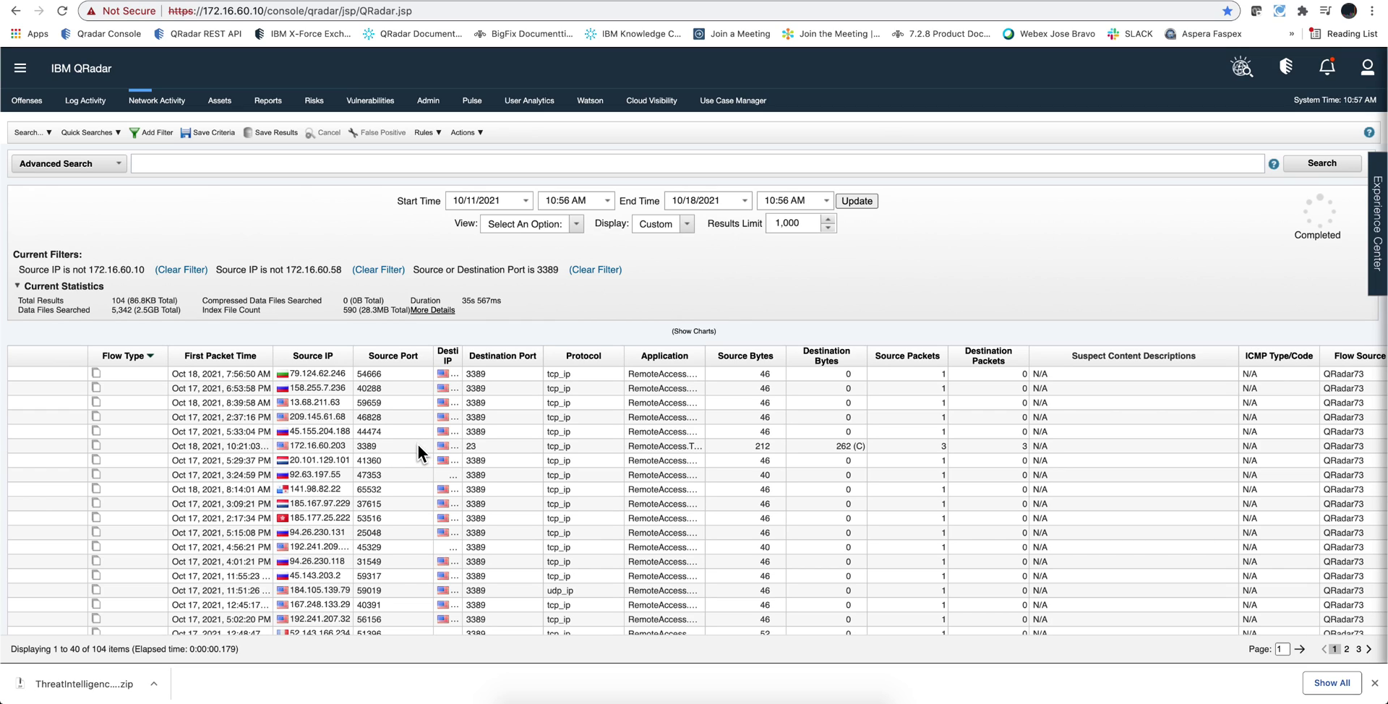
{"action": "left_click", "coordinate": [669, 697]}
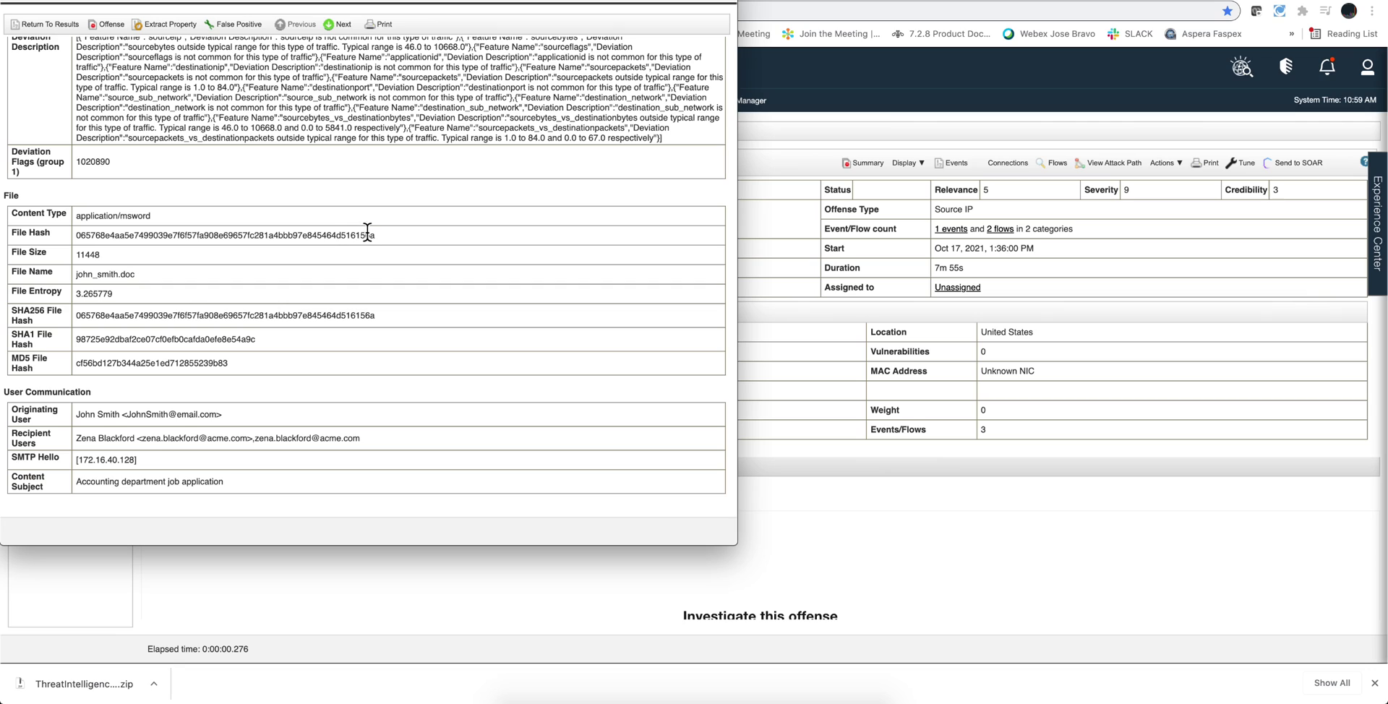
Step: Highlight the event's full file hash, then the attached Word document's file name
{"action": "left_click_drag", "start_coordinate": [377, 235], "coordinate": [208, 227]}
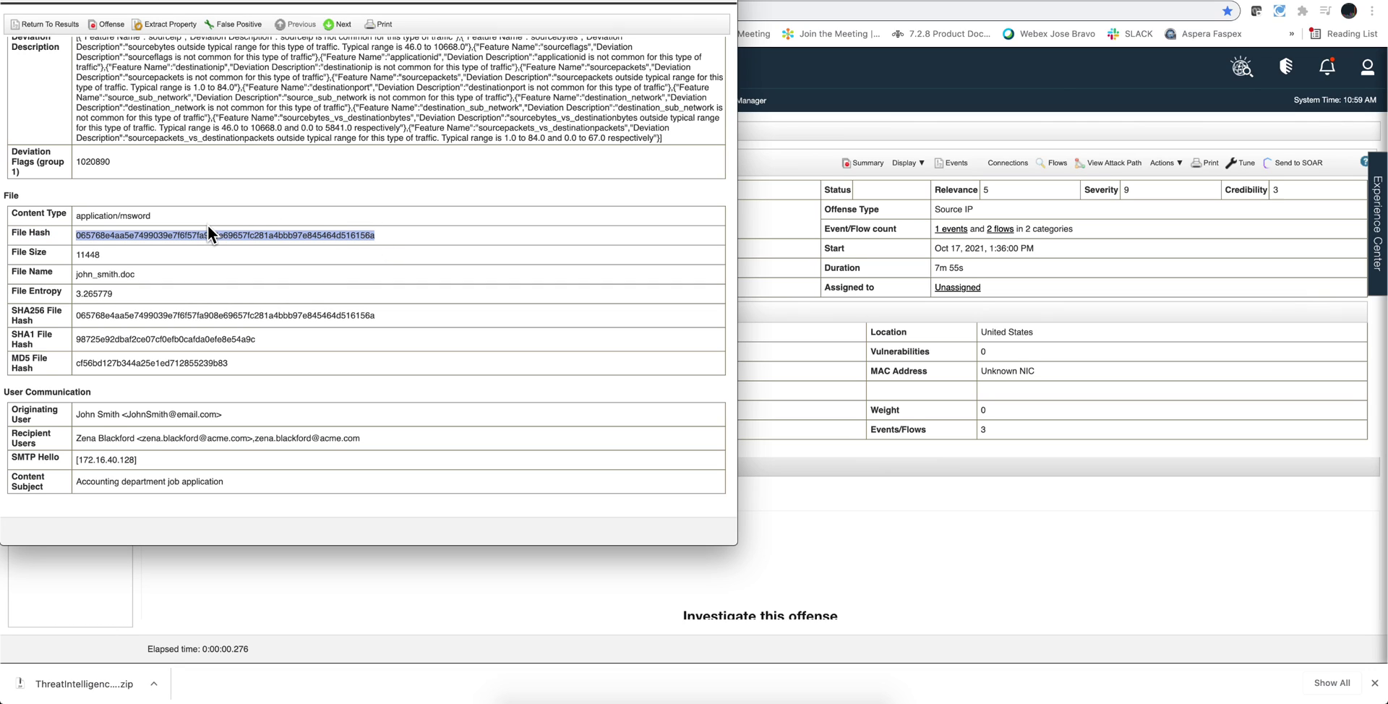
{"action": "left_click", "coordinate": [142, 275]}
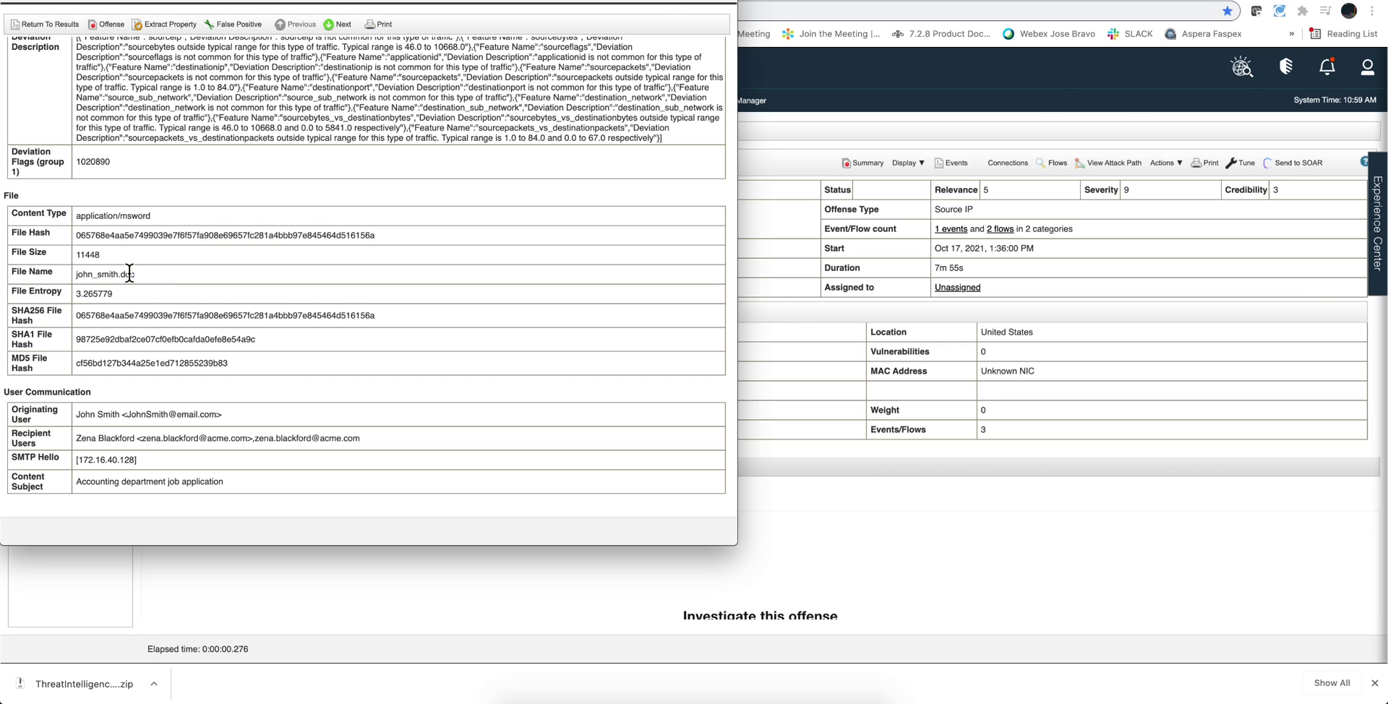
{"action": "left_click_drag", "start_coordinate": [140, 275], "coordinate": [84, 274]}
{"action": "scroll", "coordinate": [180, 445], "scroll_direction": "down", "scroll_amount": 2}
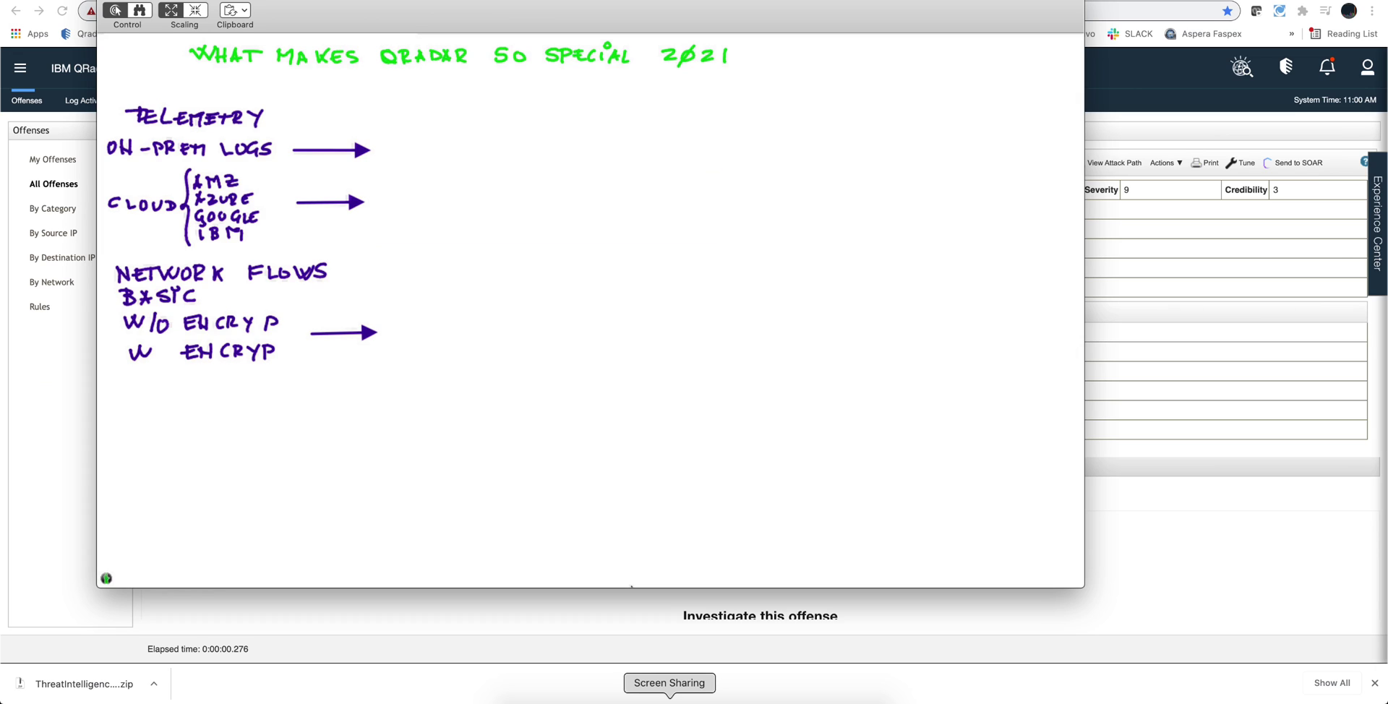
Step: Handwrite 'VULN SCANS' under 'W ENCRYP' on the whiteboard and draw an arrow to its right
{"action": "mouse_move", "coordinate": [133, 406]}
{"action": "left_mouse_down"}
{"action": "mouse_move", "coordinate": [140, 421]}
{"action": "mouse_move", "coordinate": [149, 407]}
{"action": "mouse_move", "coordinate": [179, 420]}
{"action": "left_mouse_up"}
{"action": "mouse_move", "coordinate": [187, 406]}
{"action": "left_mouse_down"}
{"action": "mouse_move", "coordinate": [186, 421]}
{"action": "mouse_move", "coordinate": [196, 407]}
{"action": "mouse_move", "coordinate": [214, 420]}
{"action": "left_mouse_up"}
{"action": "left_click_drag", "start_coordinate": [243, 407], "coordinate": [242, 420]}
{"action": "mouse_move", "coordinate": [242, 421]}
{"action": "left_mouse_down"}
{"action": "mouse_move", "coordinate": [250, 408]}
{"action": "mouse_move", "coordinate": [256, 420]}
{"action": "left_mouse_up"}
{"action": "mouse_move", "coordinate": [259, 420]}
{"action": "left_mouse_down"}
{"action": "mouse_move", "coordinate": [260, 407]}
{"action": "mouse_move", "coordinate": [269, 421]}
{"action": "left_mouse_up"}
{"action": "left_click_drag", "start_coordinate": [269, 420], "coordinate": [274, 412]}
{"action": "left_click_drag", "start_coordinate": [273, 412], "coordinate": [283, 415]}
{"action": "mouse_move", "coordinate": [283, 415]}
{"action": "left_mouse_down"}
{"action": "mouse_move", "coordinate": [272, 420]}
{"action": "mouse_move", "coordinate": [357, 415]}
{"action": "left_mouse_up"}
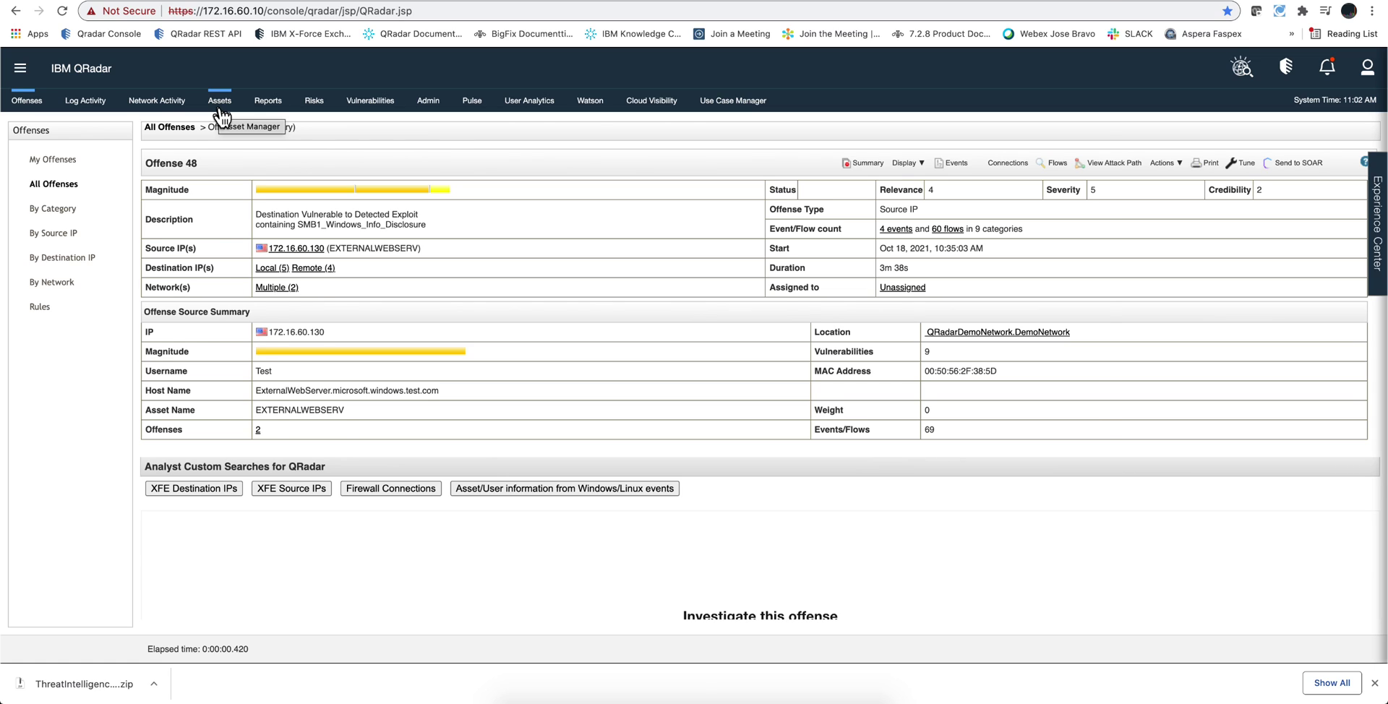
Step: Switch the whiteboard window back in front of QRadar
{"action": "key", "text": "super+Tab"}
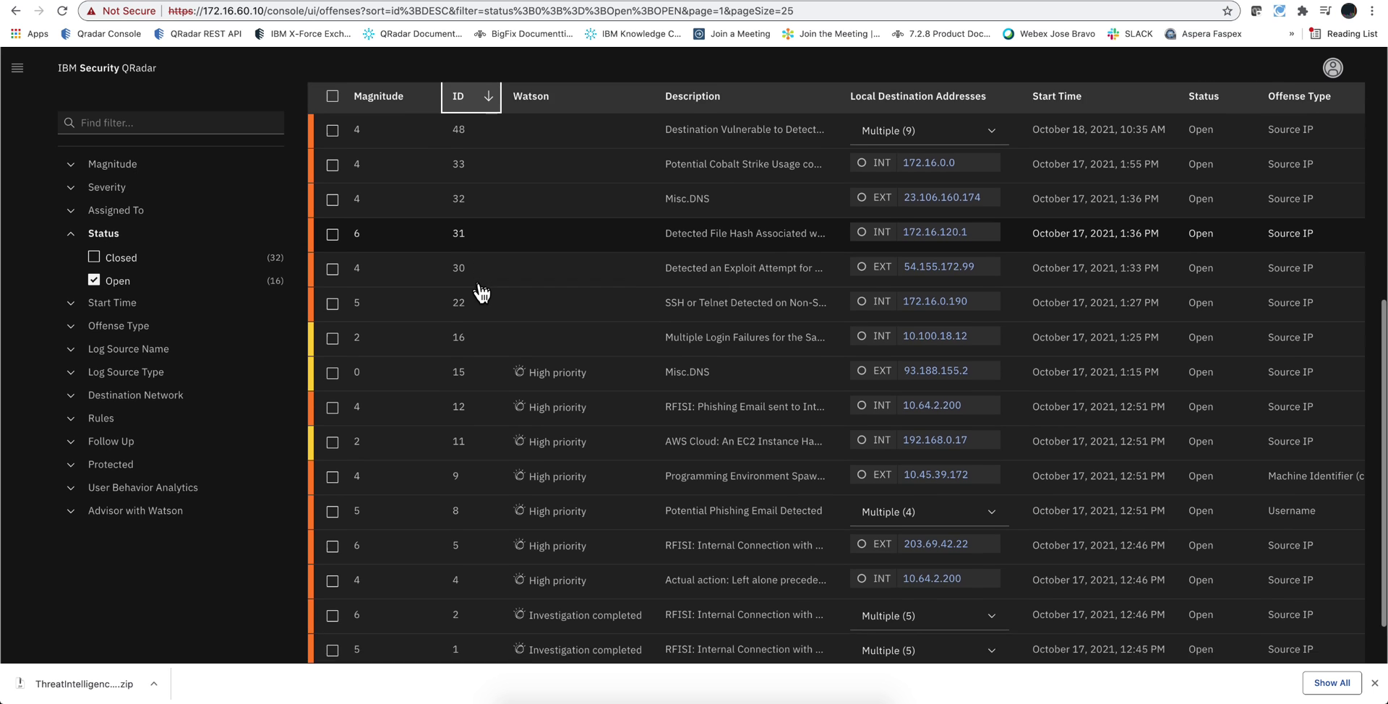
Step: Scroll through the offenses page's magnitude, assignee and type charts and the open offenses table
{"action": "scroll", "coordinate": [479, 289], "scroll_direction": "down", "scroll_amount": 2}
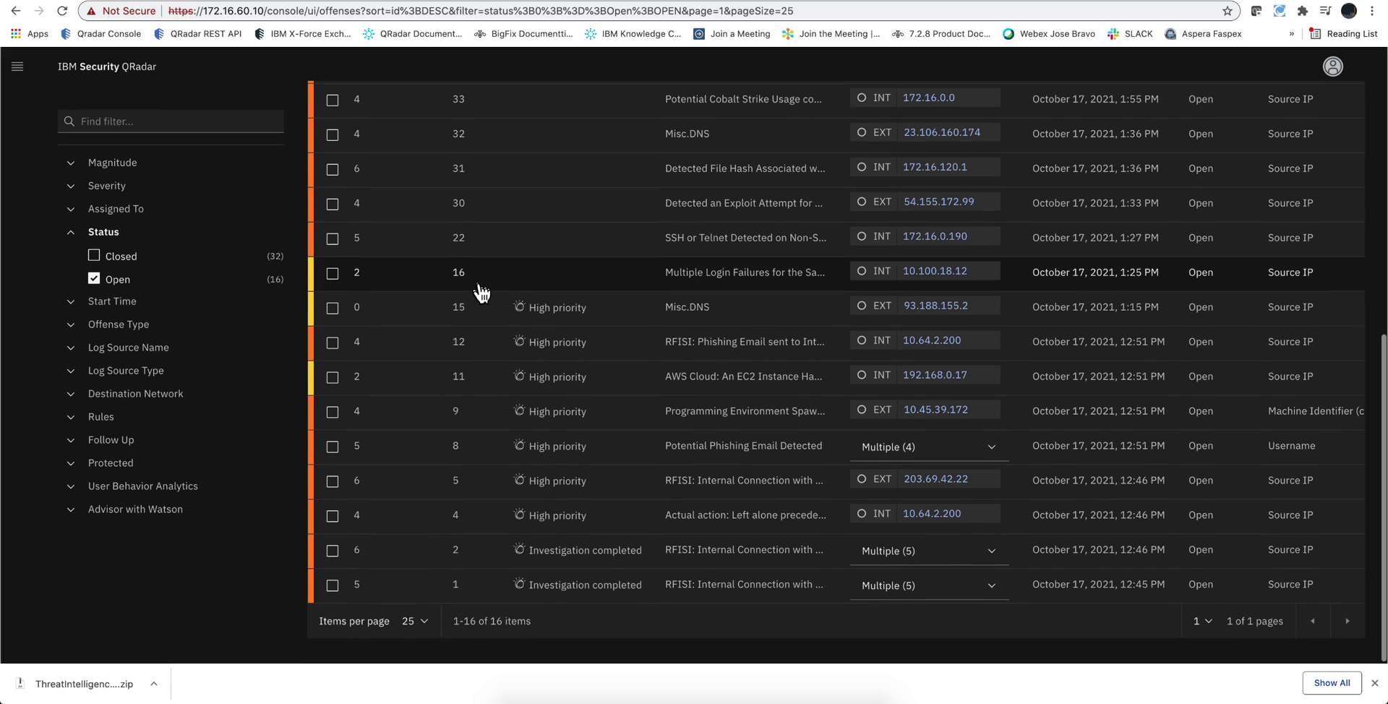
{"action": "scroll", "coordinate": [479, 291], "scroll_direction": "up", "scroll_amount": 4}
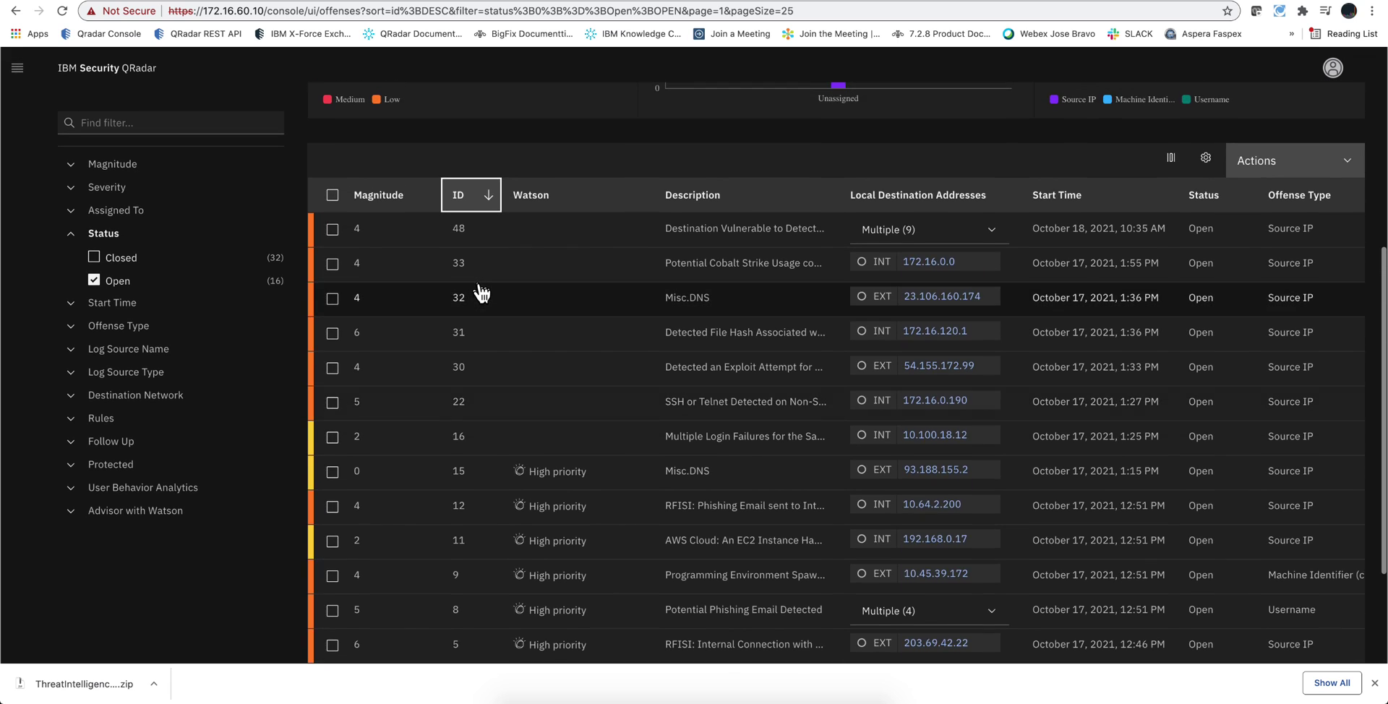
{"action": "scroll", "coordinate": [479, 289], "scroll_direction": "up", "scroll_amount": 6}
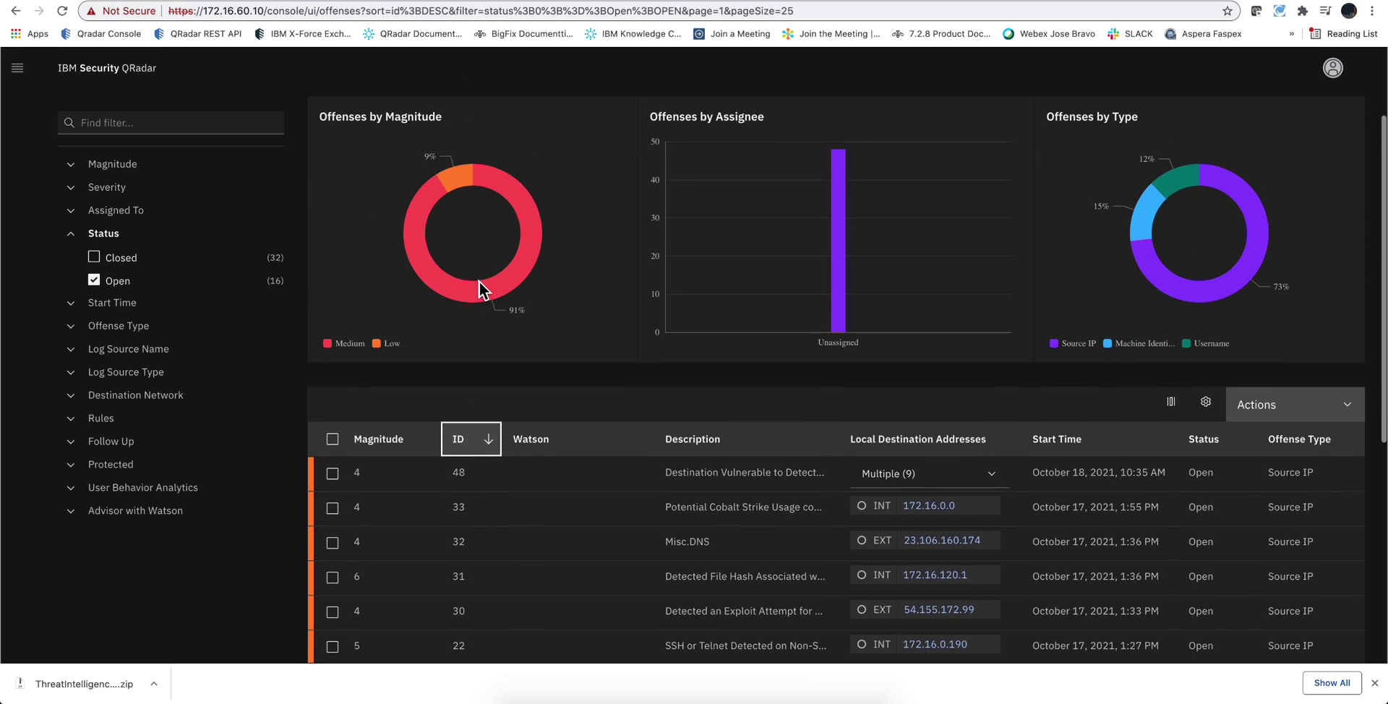
{"action": "scroll", "coordinate": [479, 289], "scroll_direction": "up", "scroll_amount": 2}
{"action": "scroll", "coordinate": [479, 289], "scroll_direction": "down", "scroll_amount": 3}
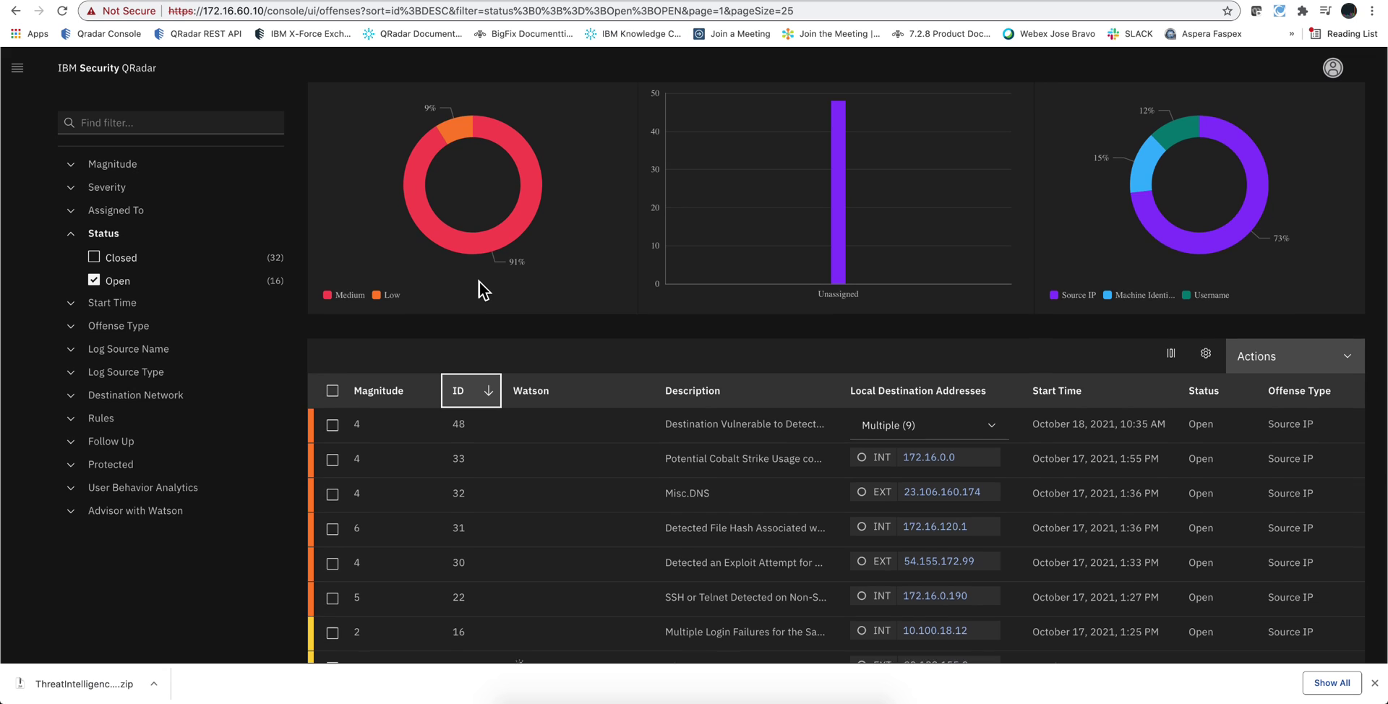
{"action": "scroll", "coordinate": [481, 290], "scroll_direction": "down", "scroll_amount": 4}
{"action": "scroll", "coordinate": [479, 282], "scroll_direction": "down", "scroll_amount": 1}
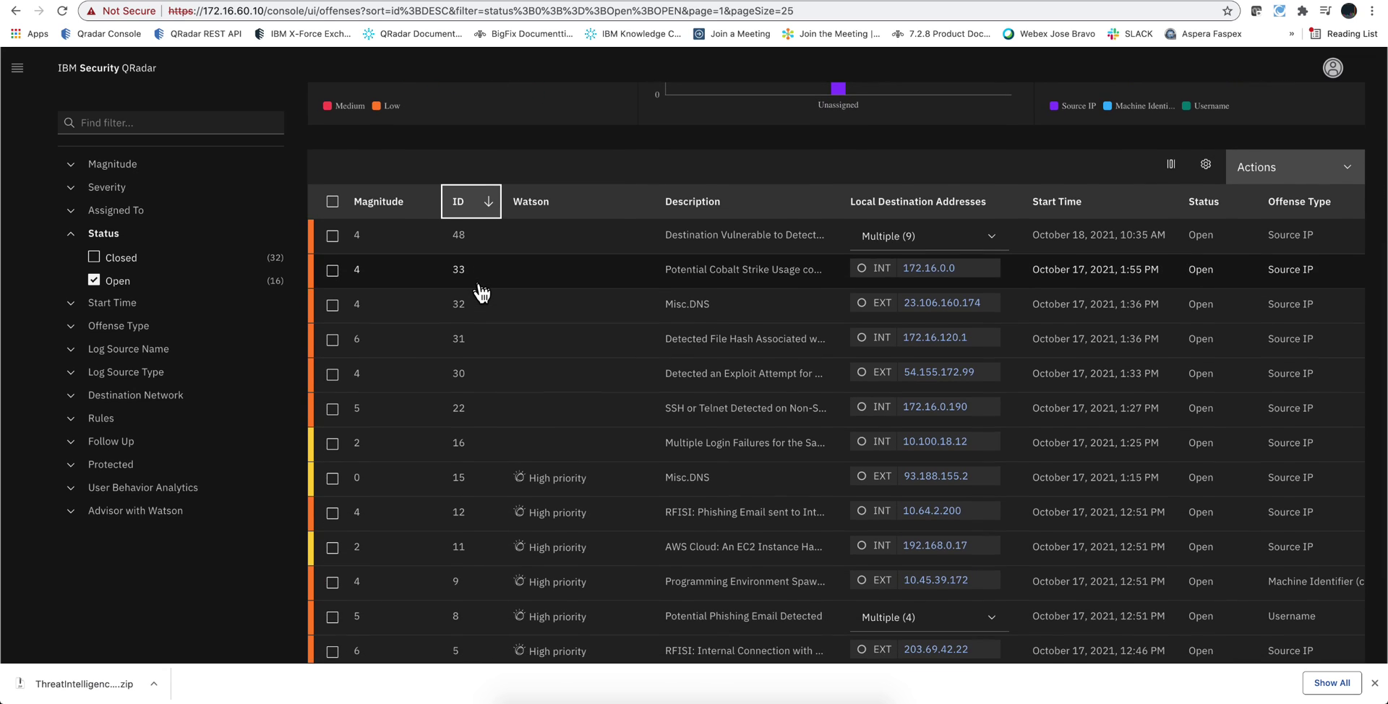
{"action": "scroll", "coordinate": [479, 284], "scroll_direction": "up", "scroll_amount": 4}
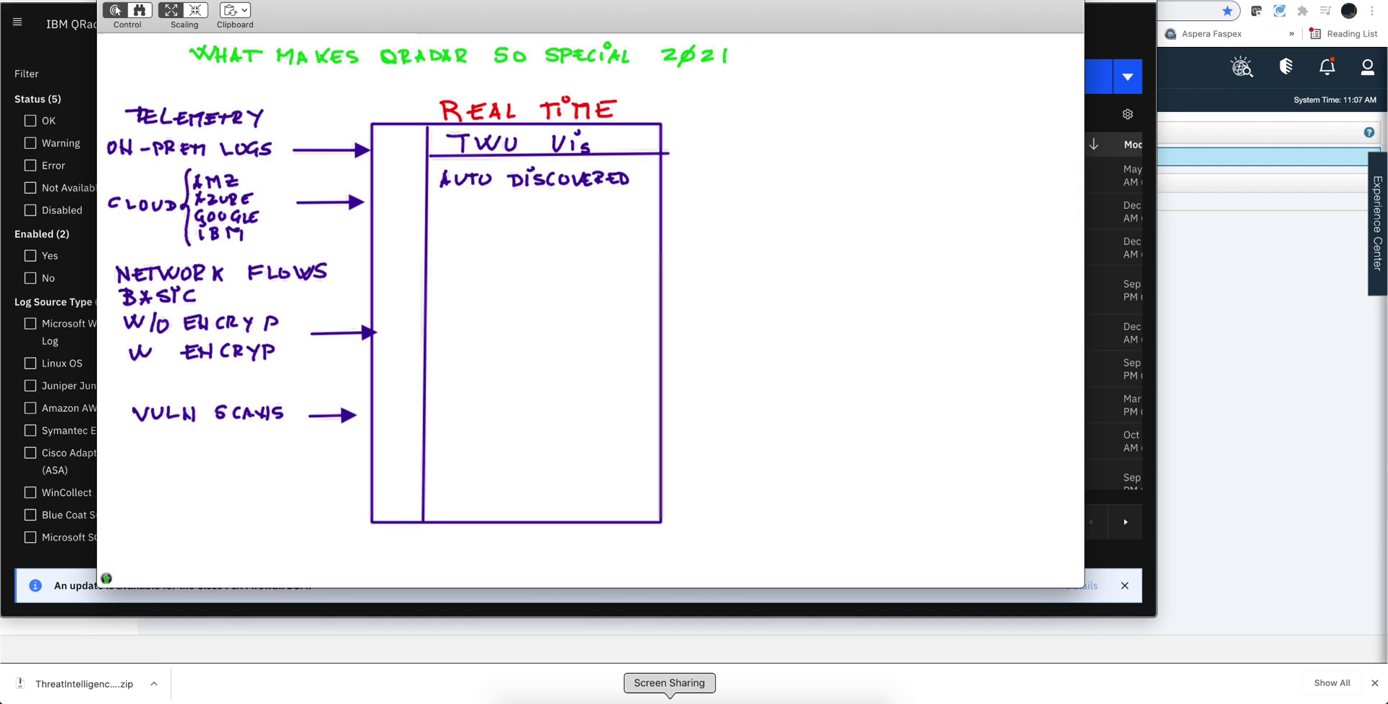
Step: Bring the QRadar Log Source Management window in front of the whiteboard
{"action": "left_click", "coordinate": [37, 558]}
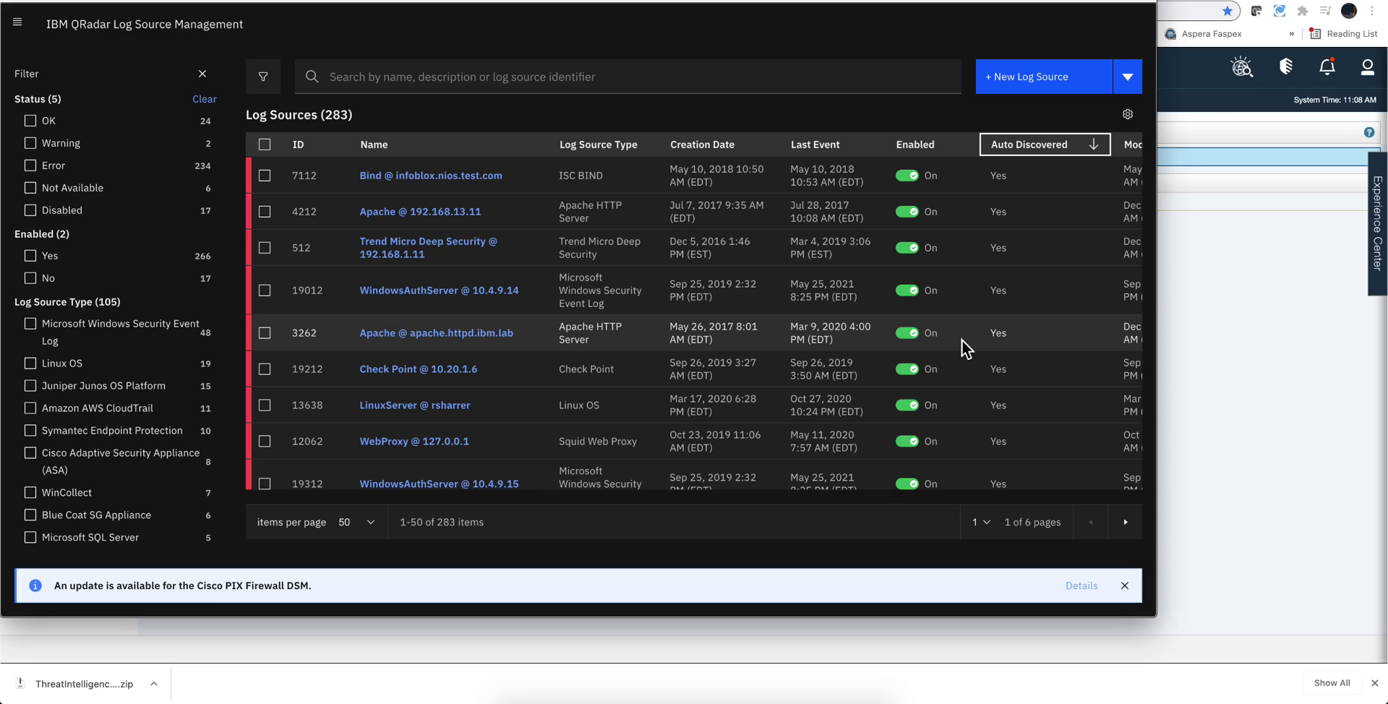
Step: Go to page 2 of the log sources, showing items 51–100 of 283
{"action": "left_click", "coordinate": [1125, 527]}
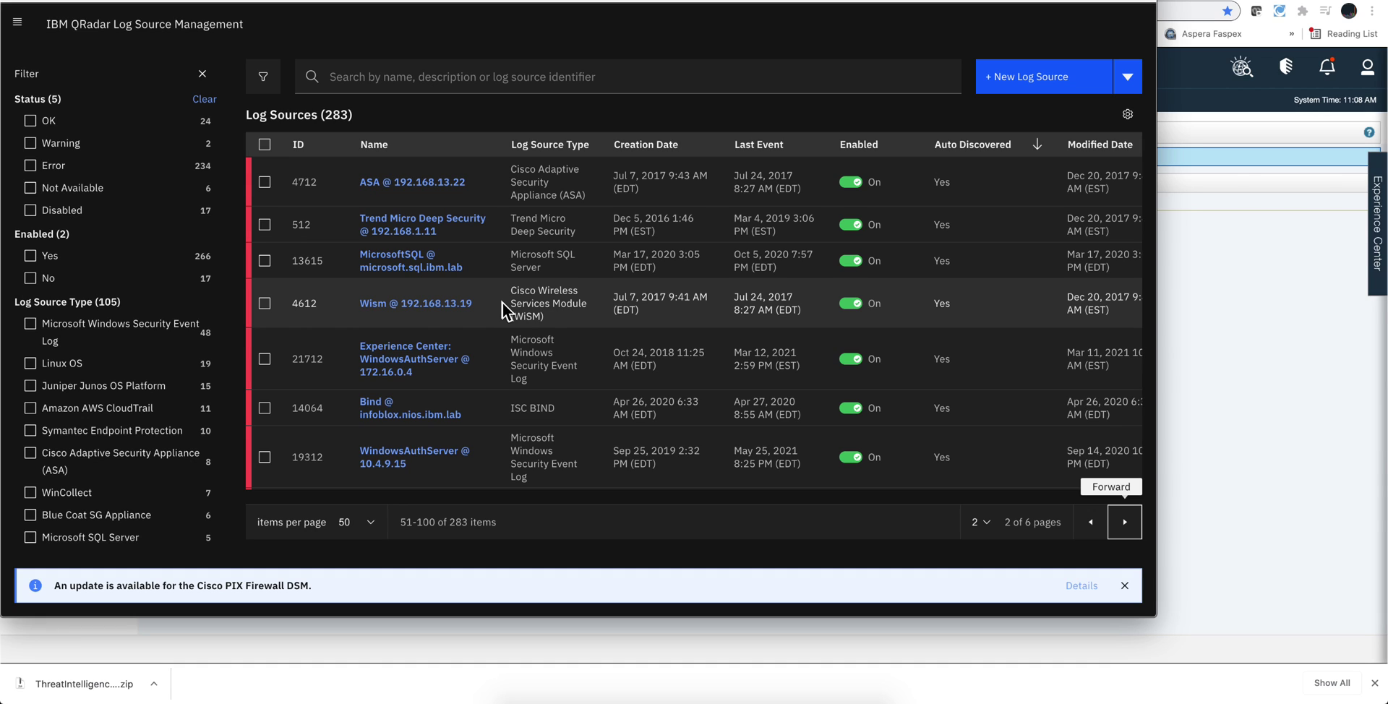
Step: Reverse the log source table's sort order on the Auto Discovered column
{"action": "left_click", "coordinate": [970, 148]}
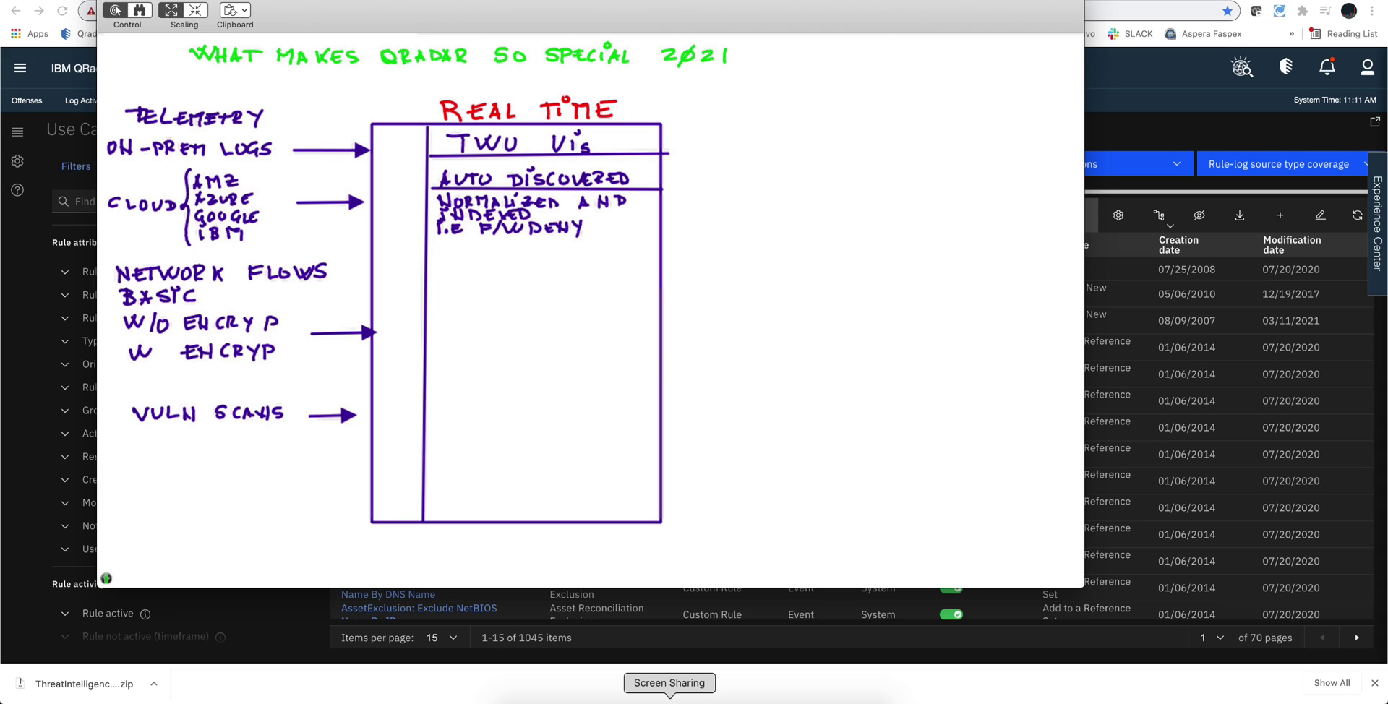
Step: Handwrite 'LOGIN FAILURE' under F/W DENY as another normalized example
{"action": "left_click_drag", "start_coordinate": [483, 241], "coordinate": [626, 247]}
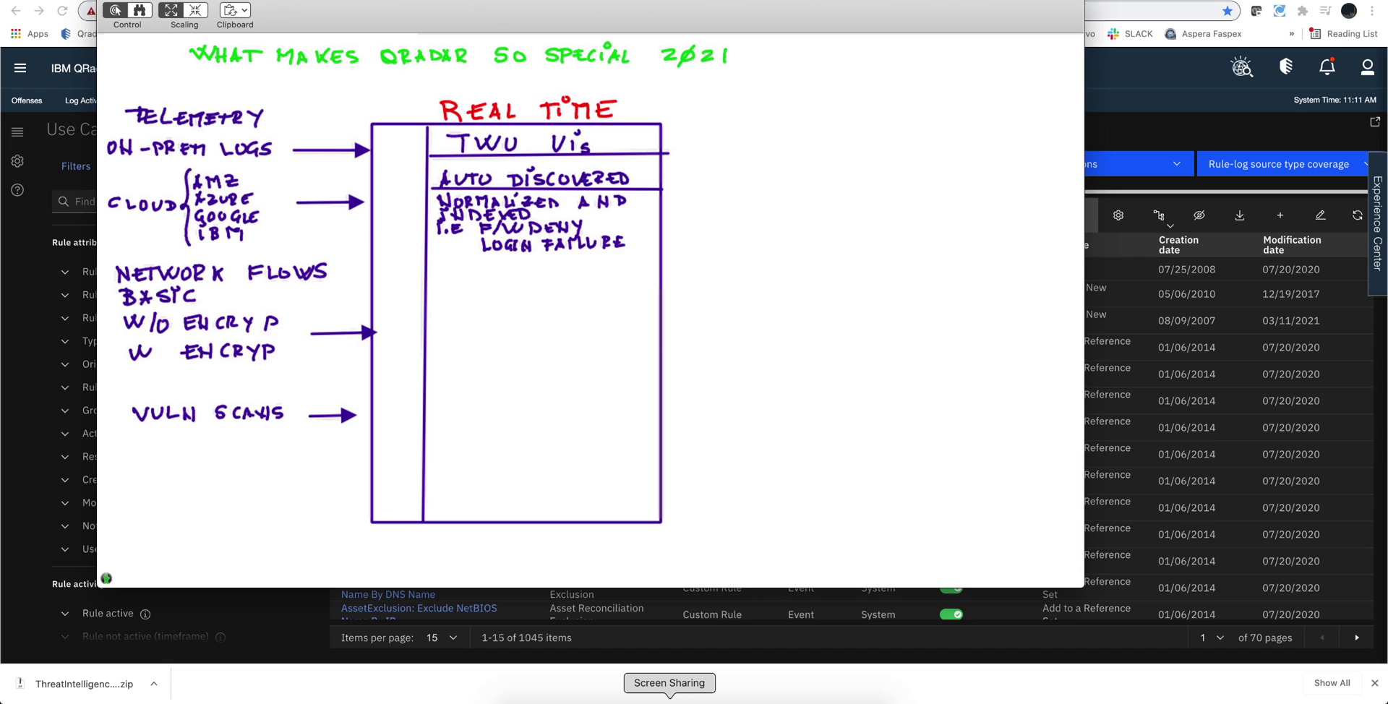
Step: Bring the QRadar Use Case Explorer window back to the front
{"action": "left_click", "coordinate": [267, 619]}
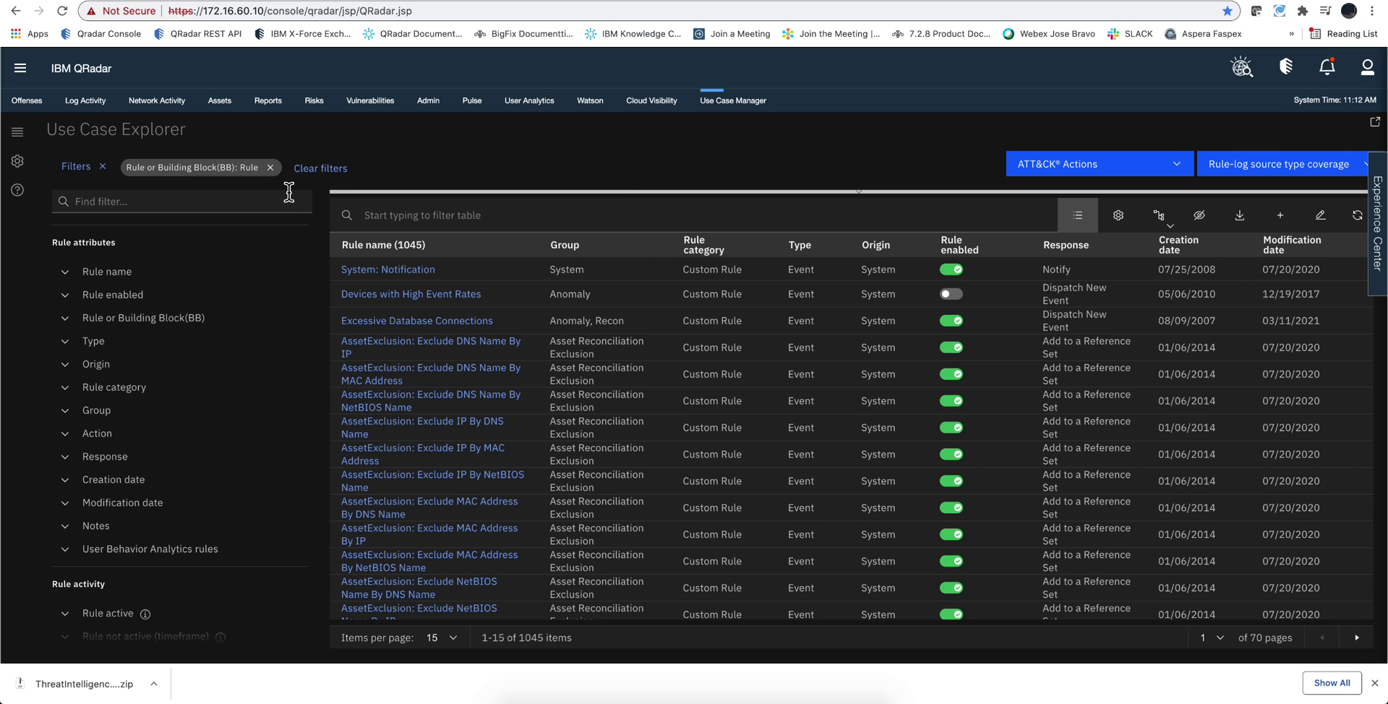
Step: Filter the Use Case Explorer rules by rule name 'login failure'
{"action": "left_click", "coordinate": [259, 204]}
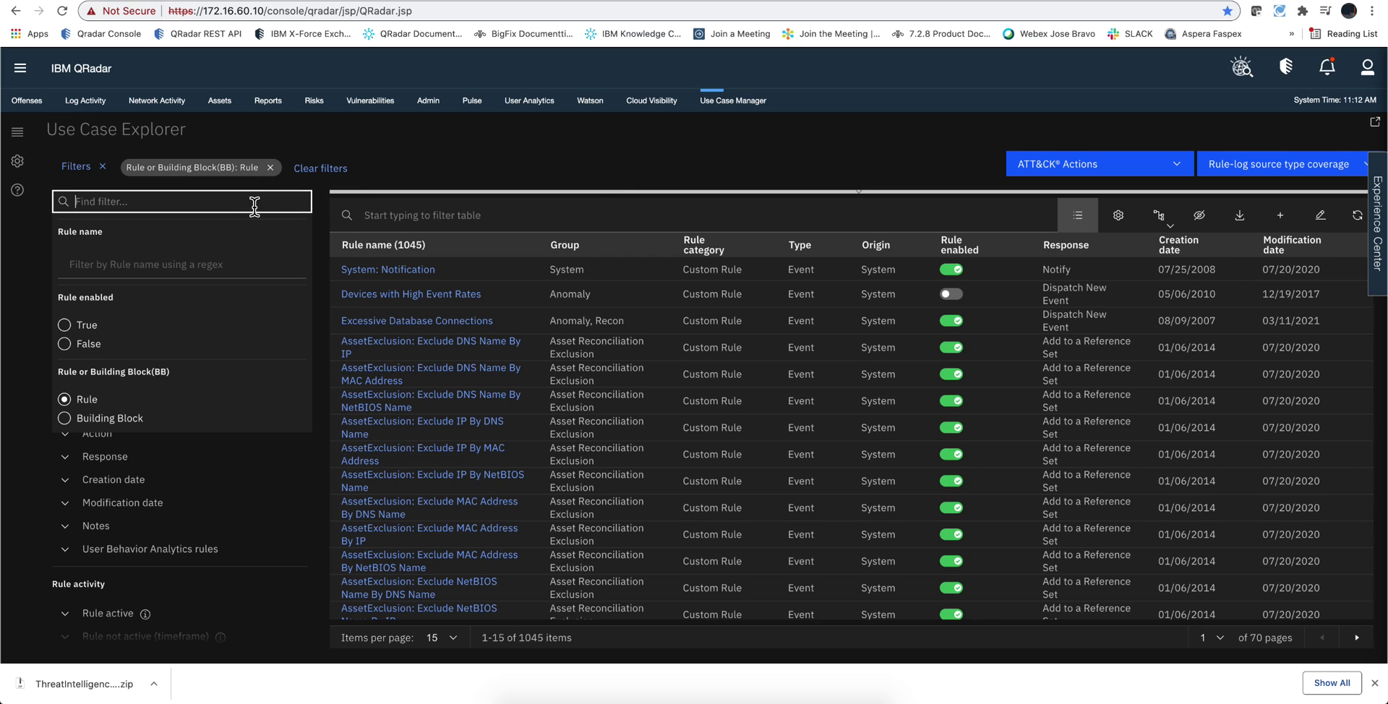
{"action": "left_click", "coordinate": [195, 264]}
{"action": "type", "text": "login "}
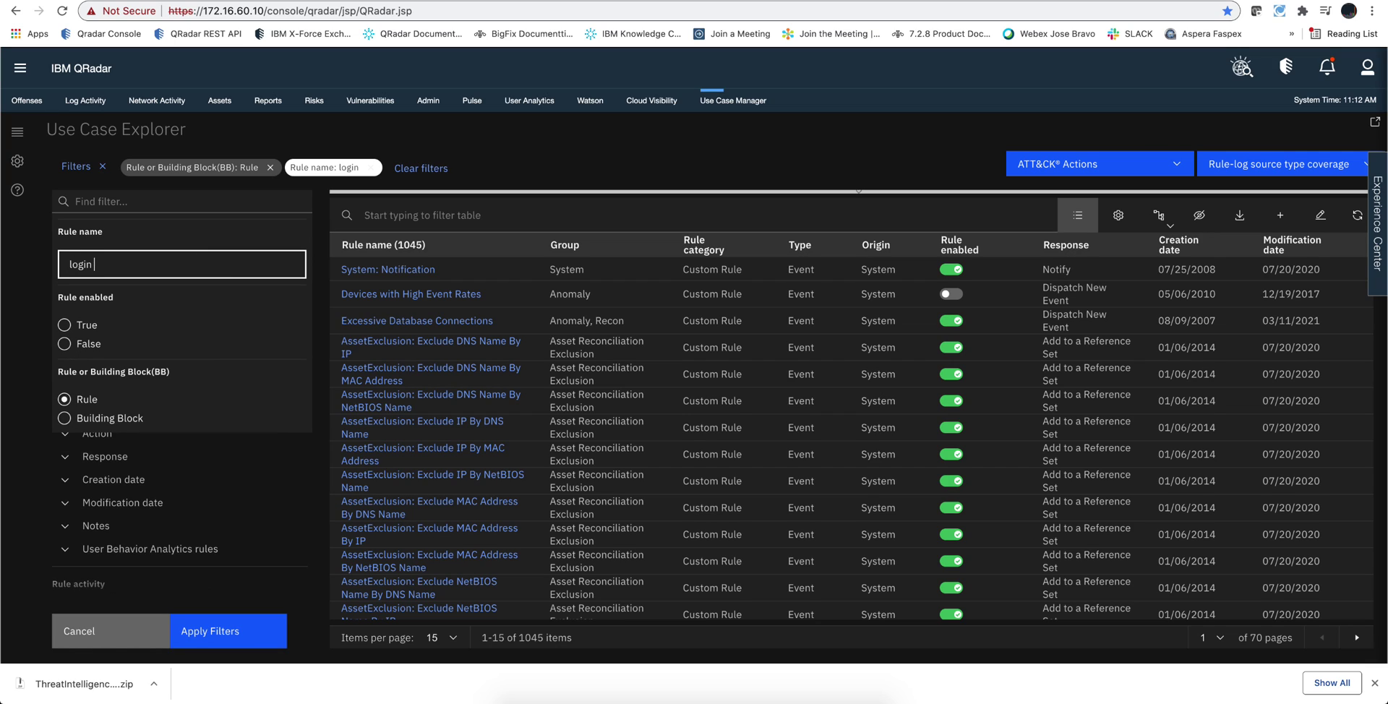
{"action": "type", "text": "failure"}
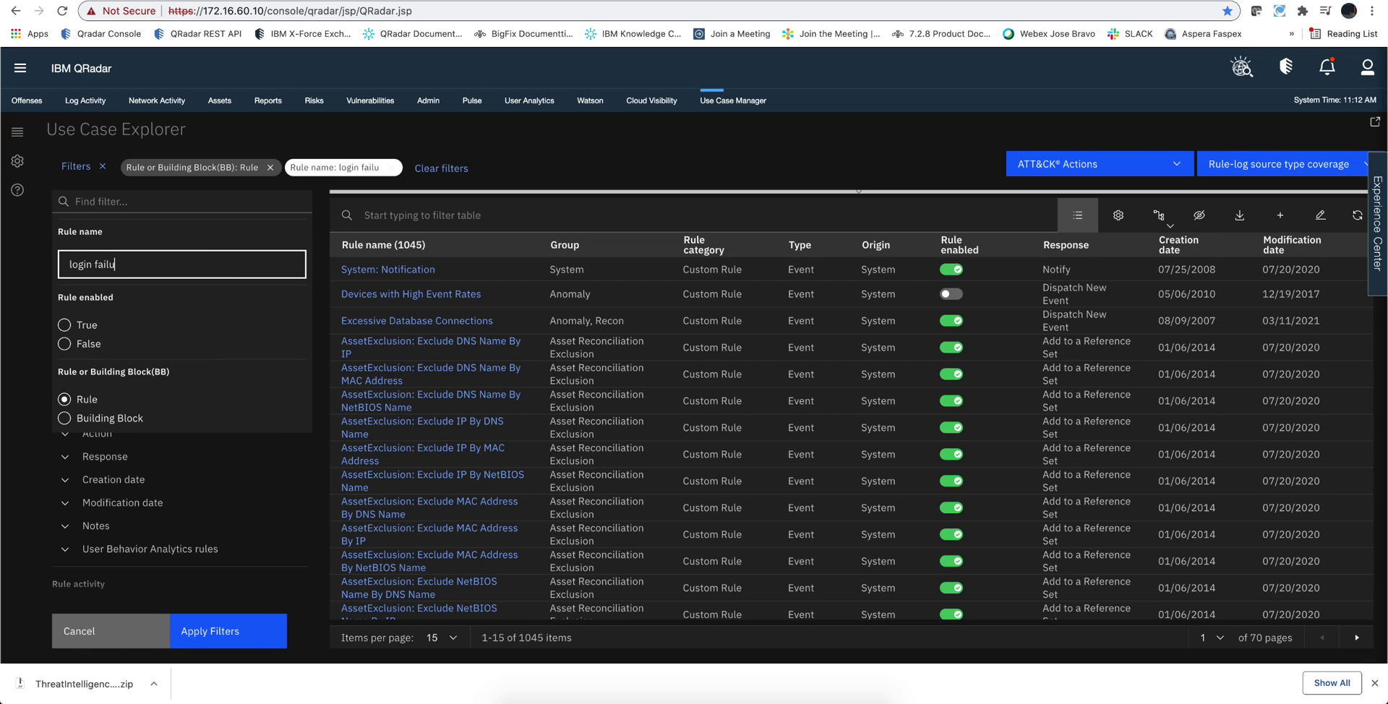
{"action": "left_click", "coordinate": [228, 634]}
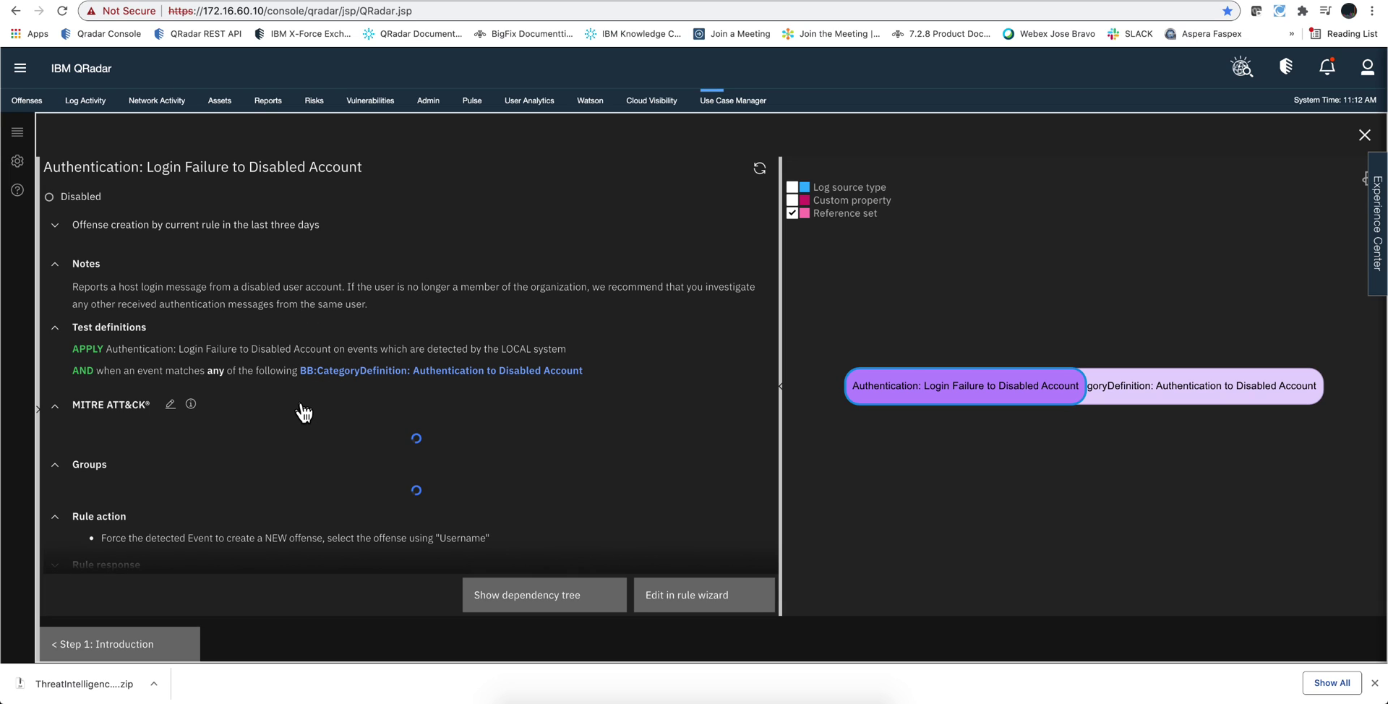
Step: Scroll the disabled-account login rule's details down to its five log source types
{"action": "scroll", "coordinate": [304, 412], "scroll_direction": "down", "scroll_amount": 3}
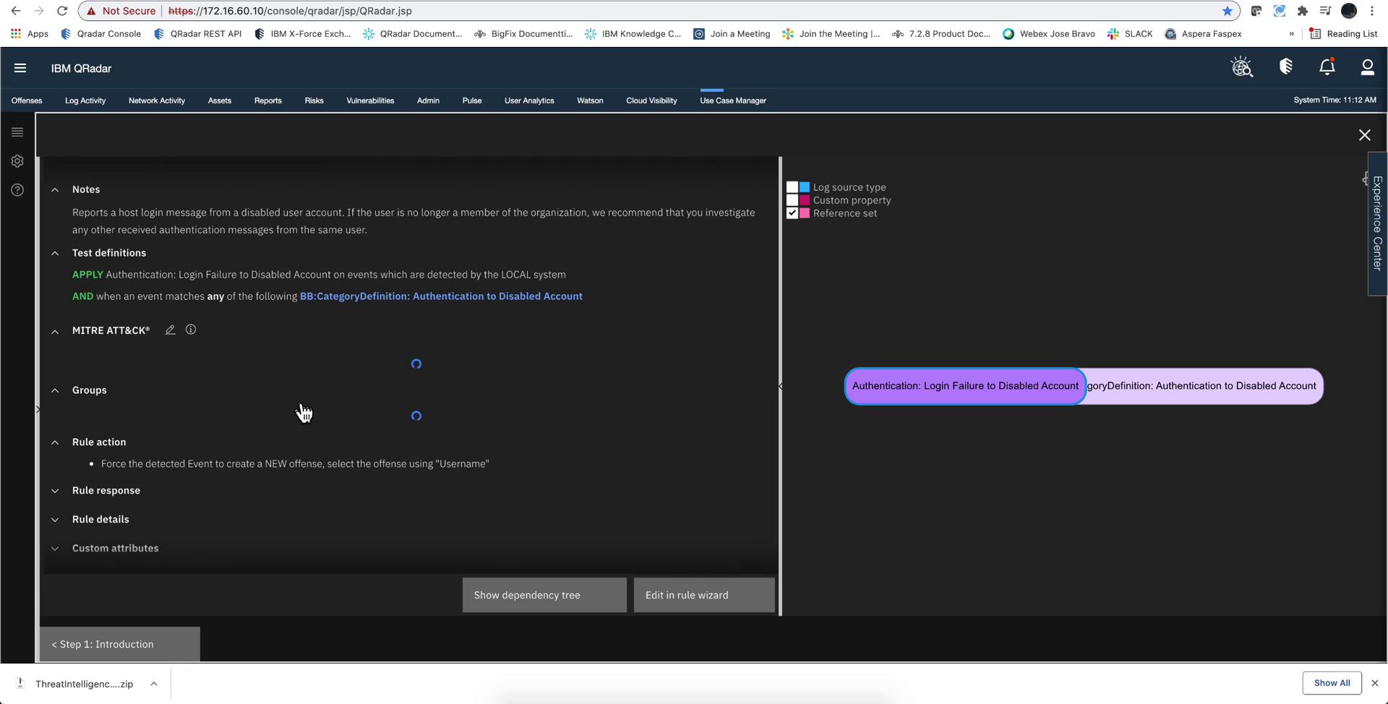
{"action": "scroll", "coordinate": [304, 412], "scroll_direction": "down", "scroll_amount": 3}
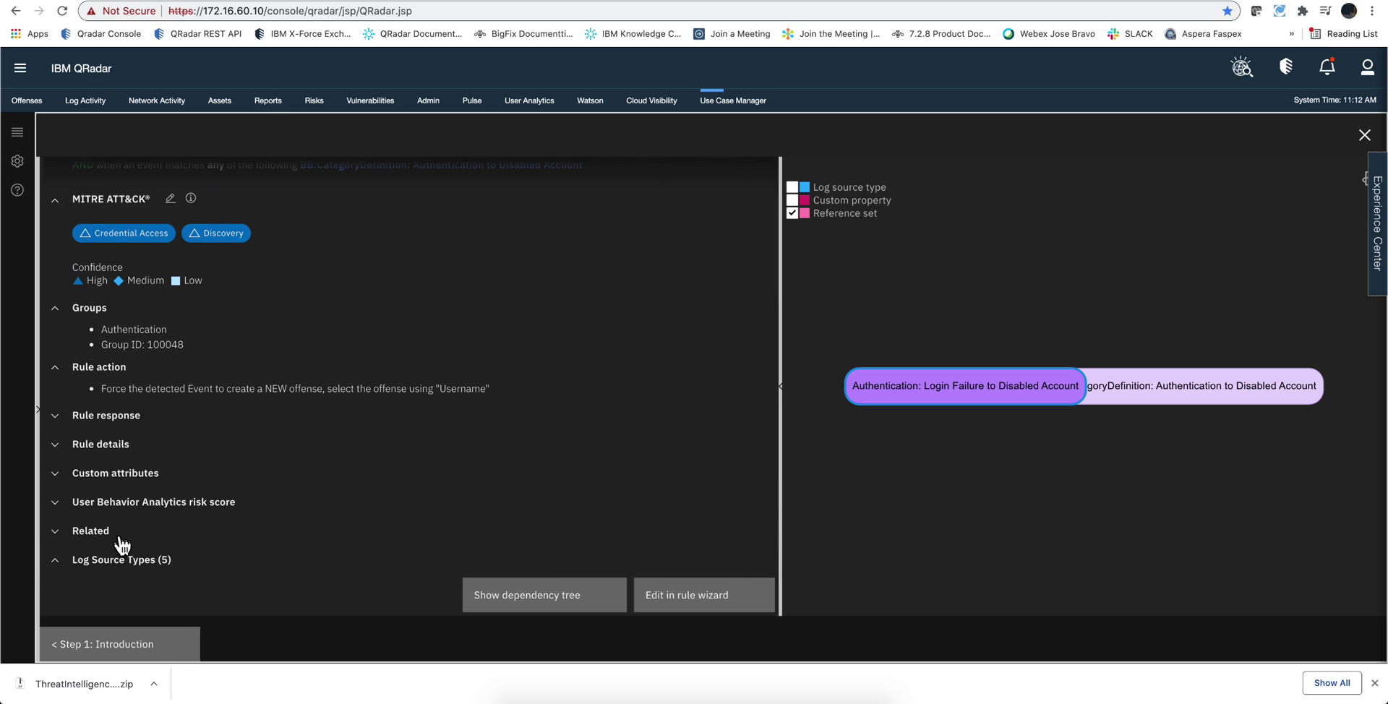
{"action": "scroll", "coordinate": [170, 516], "scroll_direction": "down", "scroll_amount": 2}
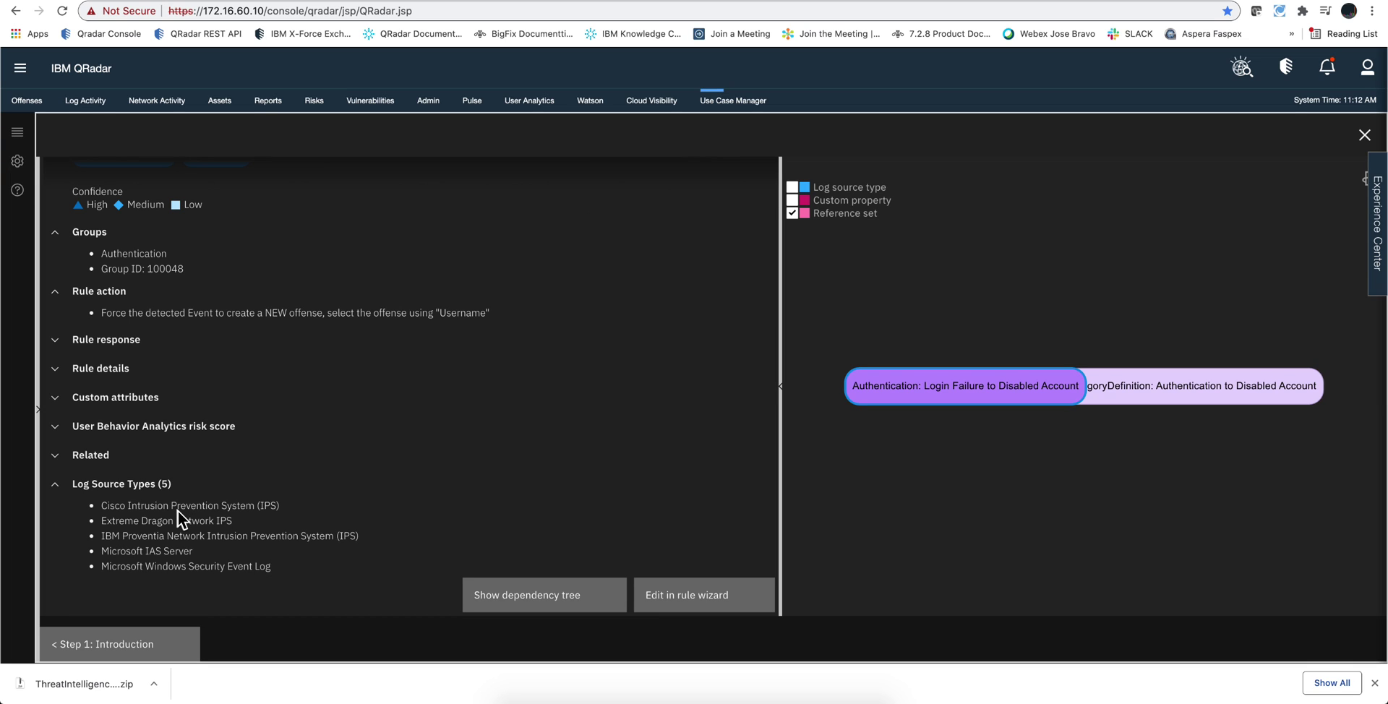
Step: Close the rule details panel to return to the rule list
{"action": "left_click", "coordinate": [1371, 142]}
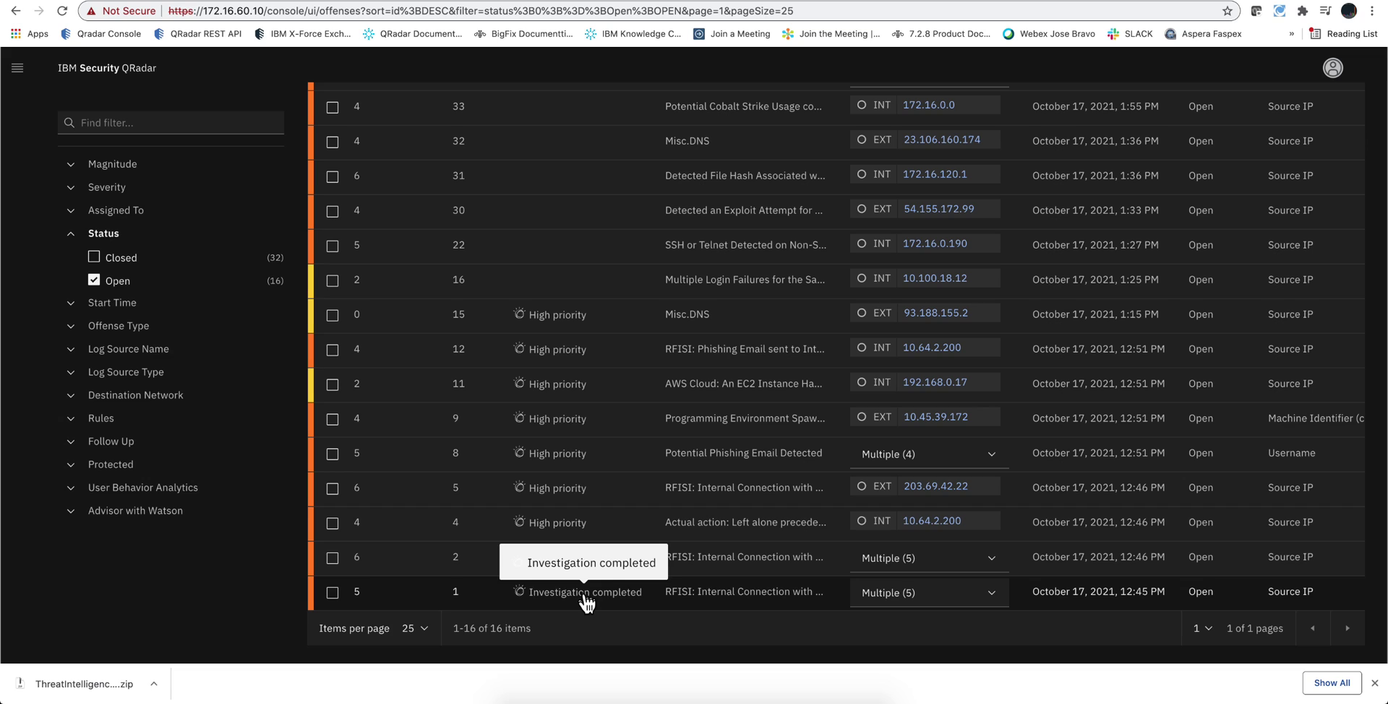
Step: Open offense 1 and review its source 10.103.22.188, 9 events, 7 categories and MITRE tactics
{"action": "left_click", "coordinate": [584, 594]}
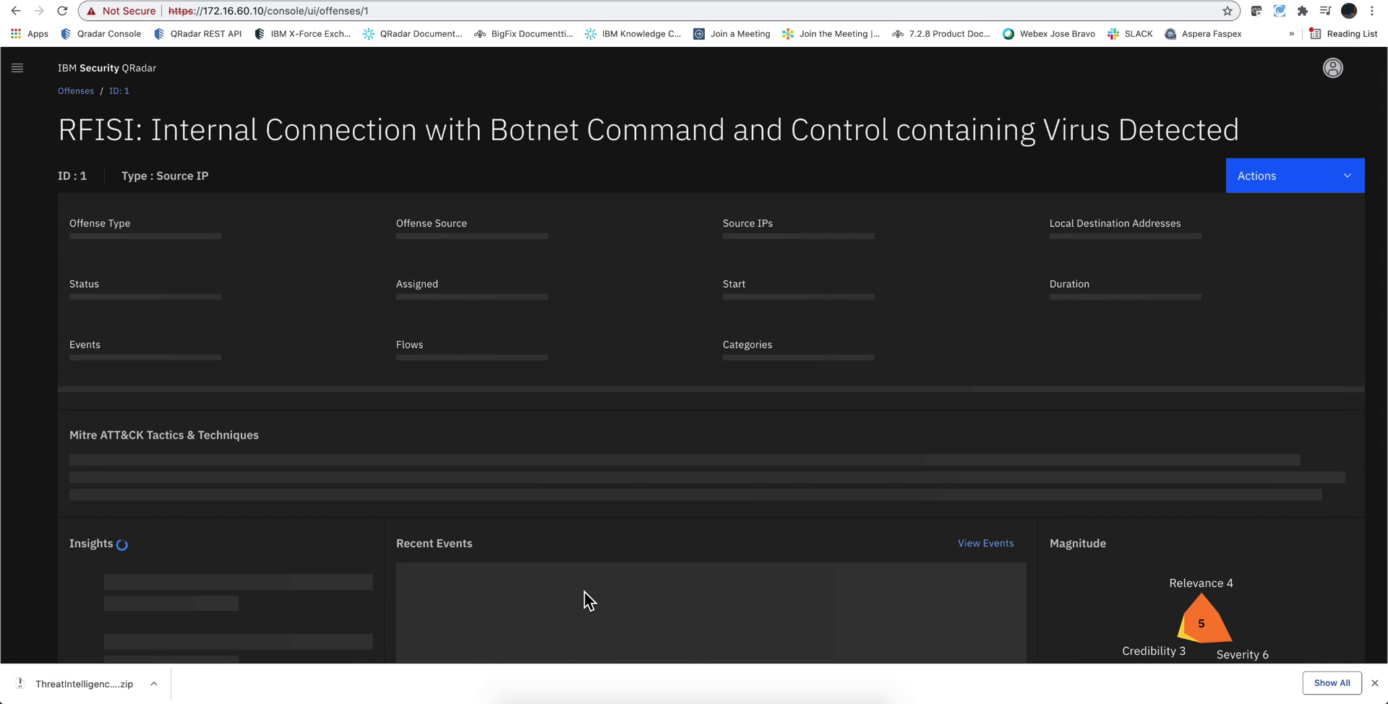
{"action": "scroll", "coordinate": [605, 511], "scroll_direction": "down", "scroll_amount": 1}
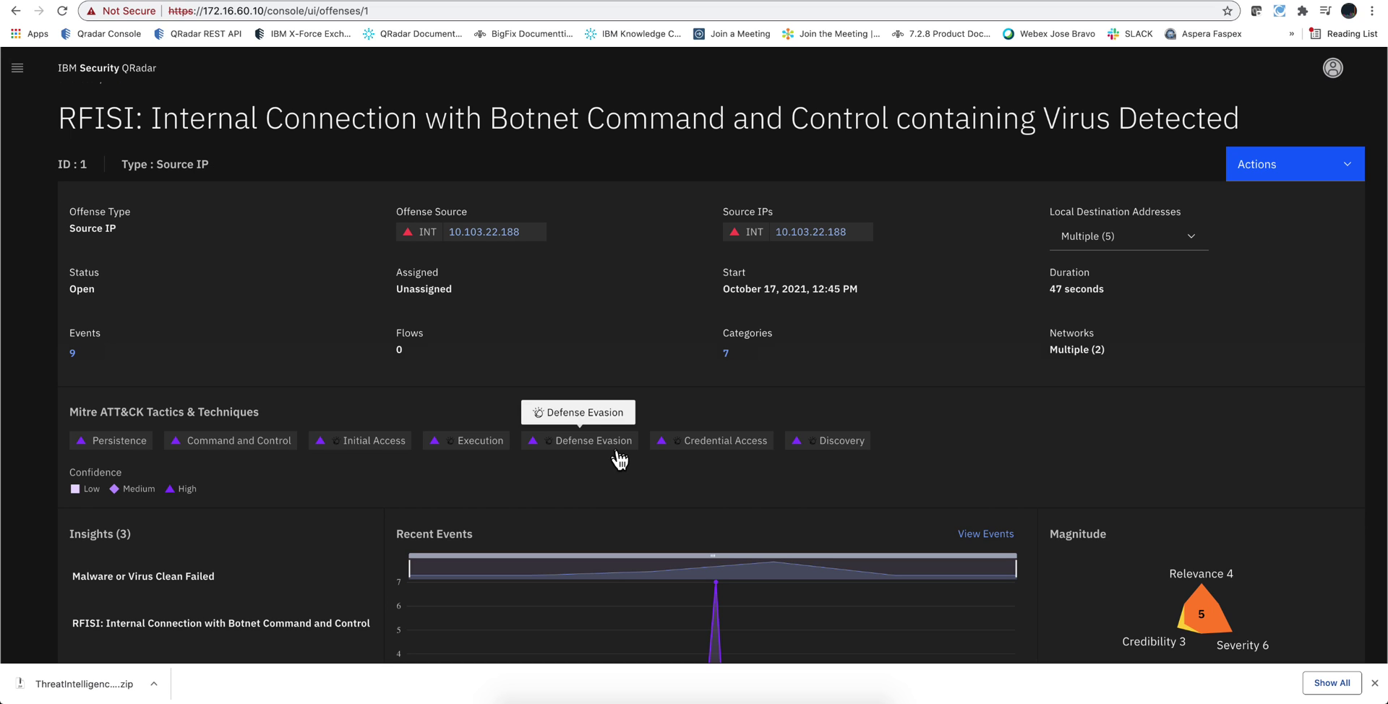
{"action": "scroll", "coordinate": [613, 454], "scroll_direction": "down", "scroll_amount": 2}
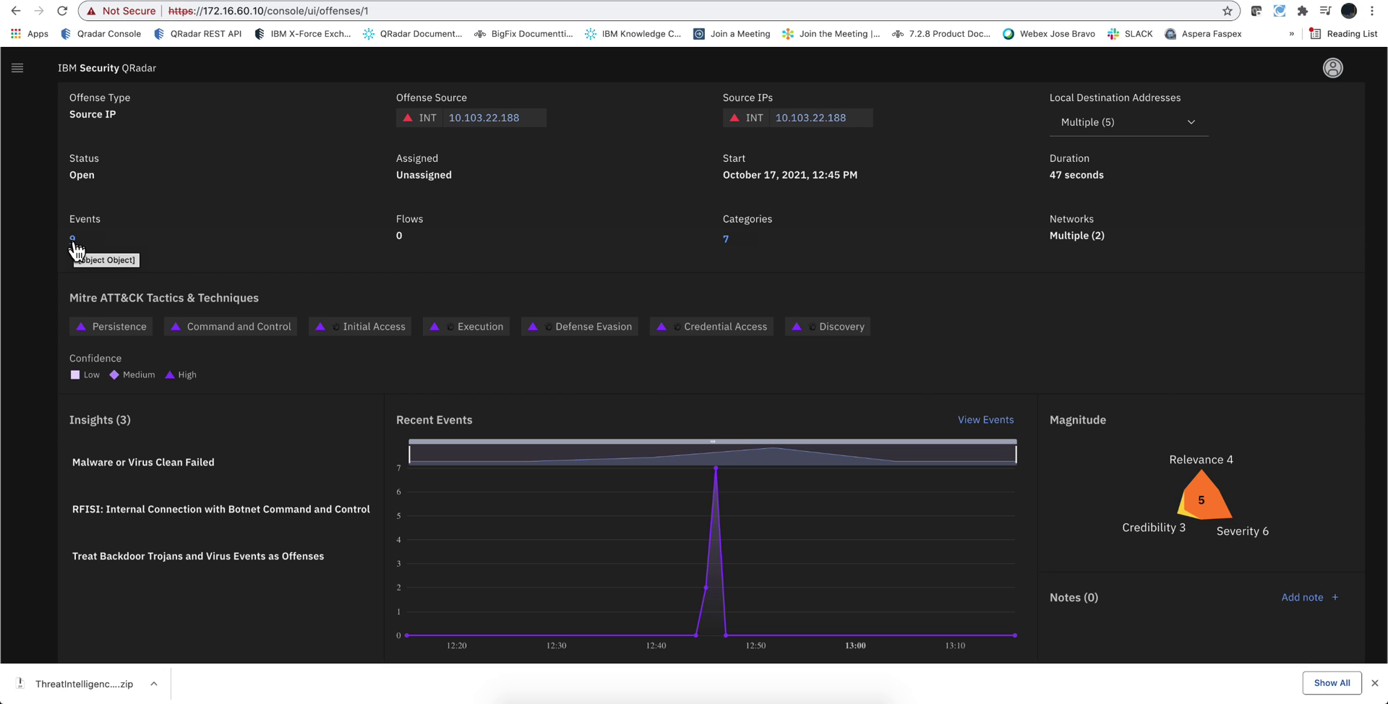
Step: Open the 9 events of offense 1 from 10.103.22.188, including Misc POST Request and Virus Detected
{"action": "left_click", "coordinate": [73, 239]}
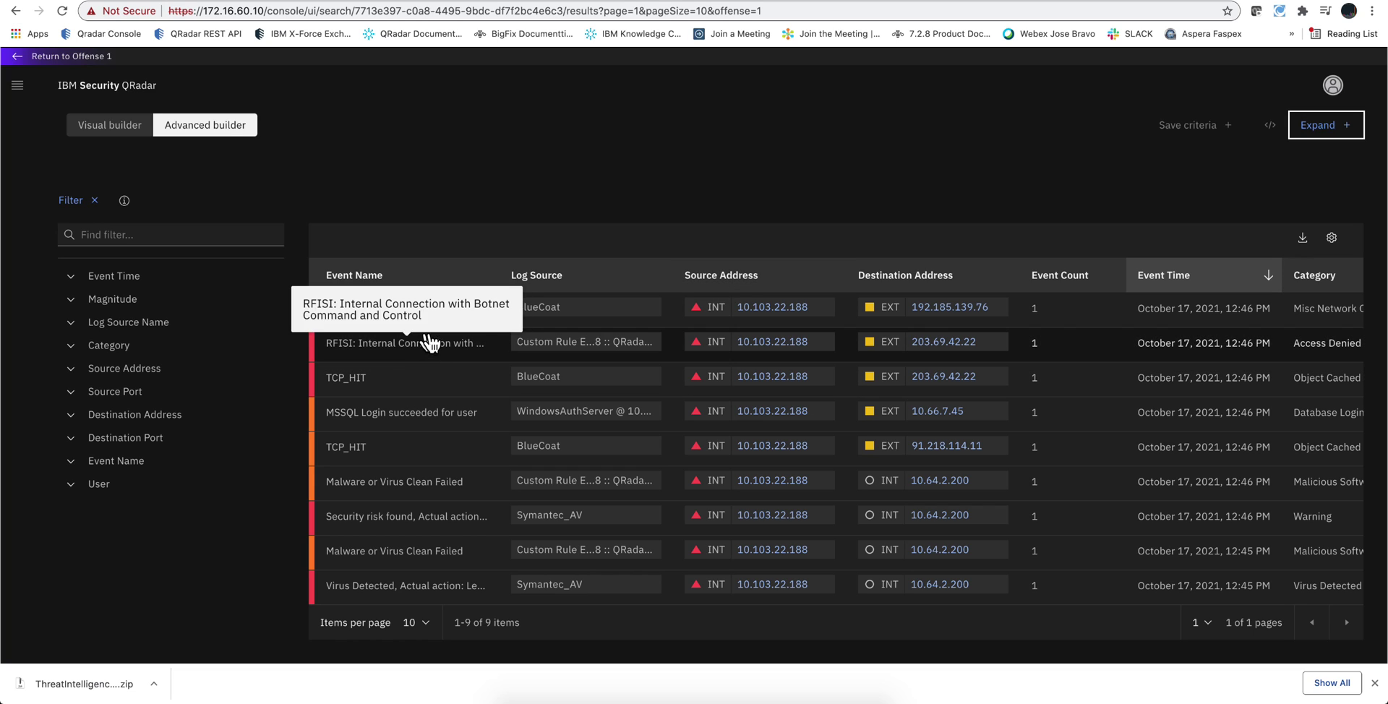
{"action": "mouse_move", "coordinate": [513, 390]}
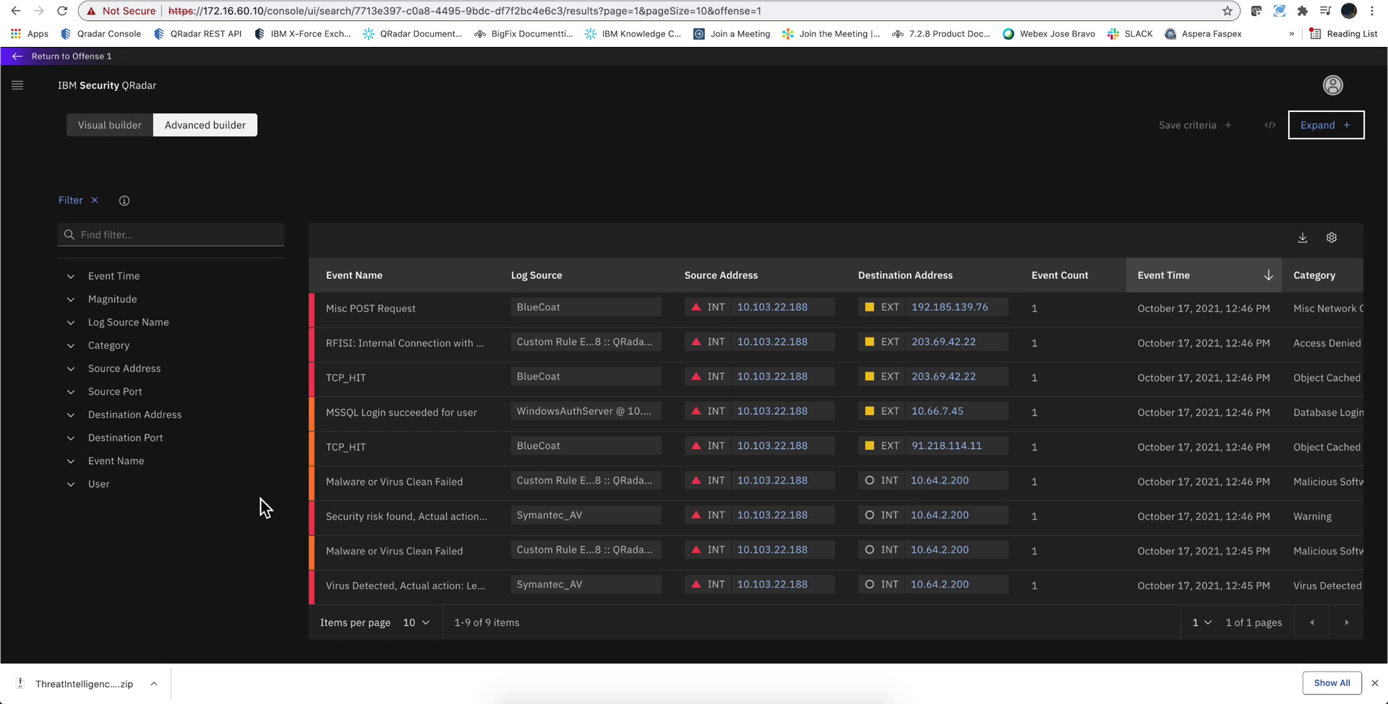
{"action": "left_click", "coordinate": [449, 592]}
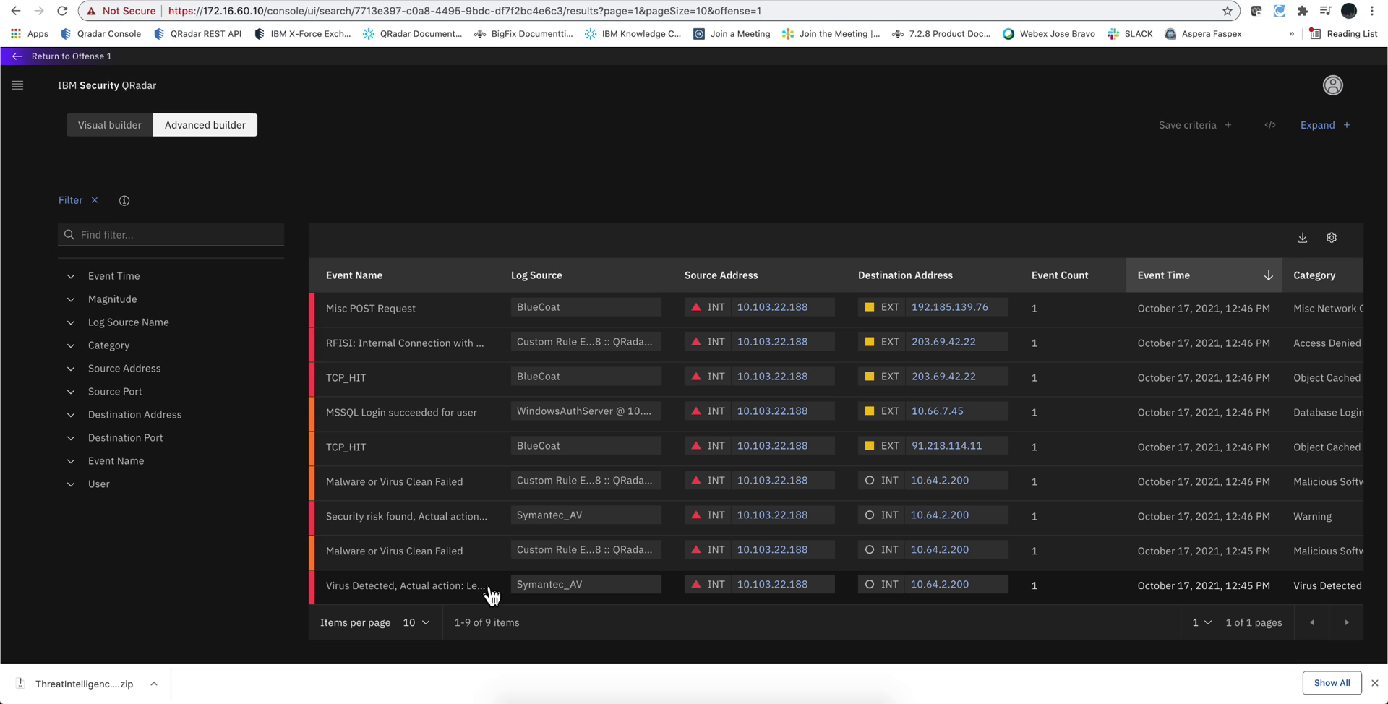
{"action": "left_click", "coordinate": [485, 594]}
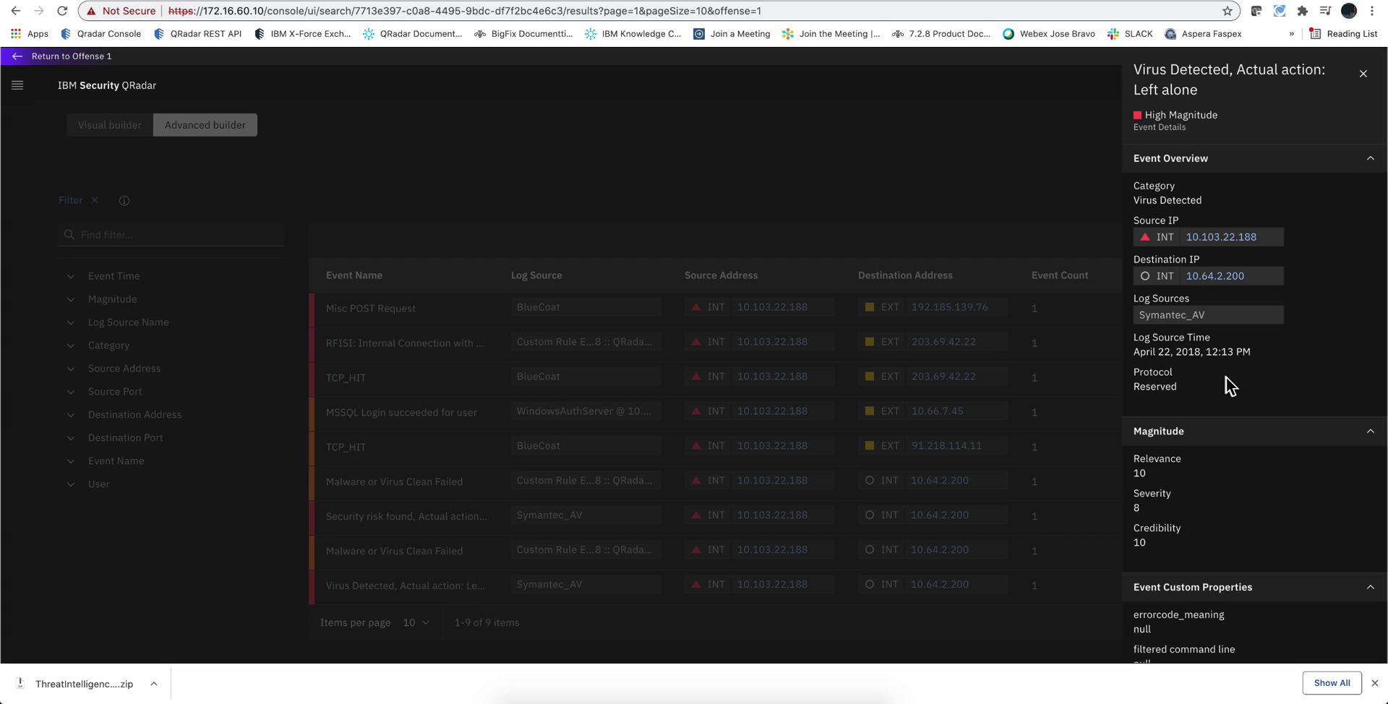
{"action": "scroll", "coordinate": [1226, 377], "scroll_direction": "down", "scroll_amount": 3}
{"action": "scroll", "coordinate": [1226, 377], "scroll_direction": "down", "scroll_amount": 5}
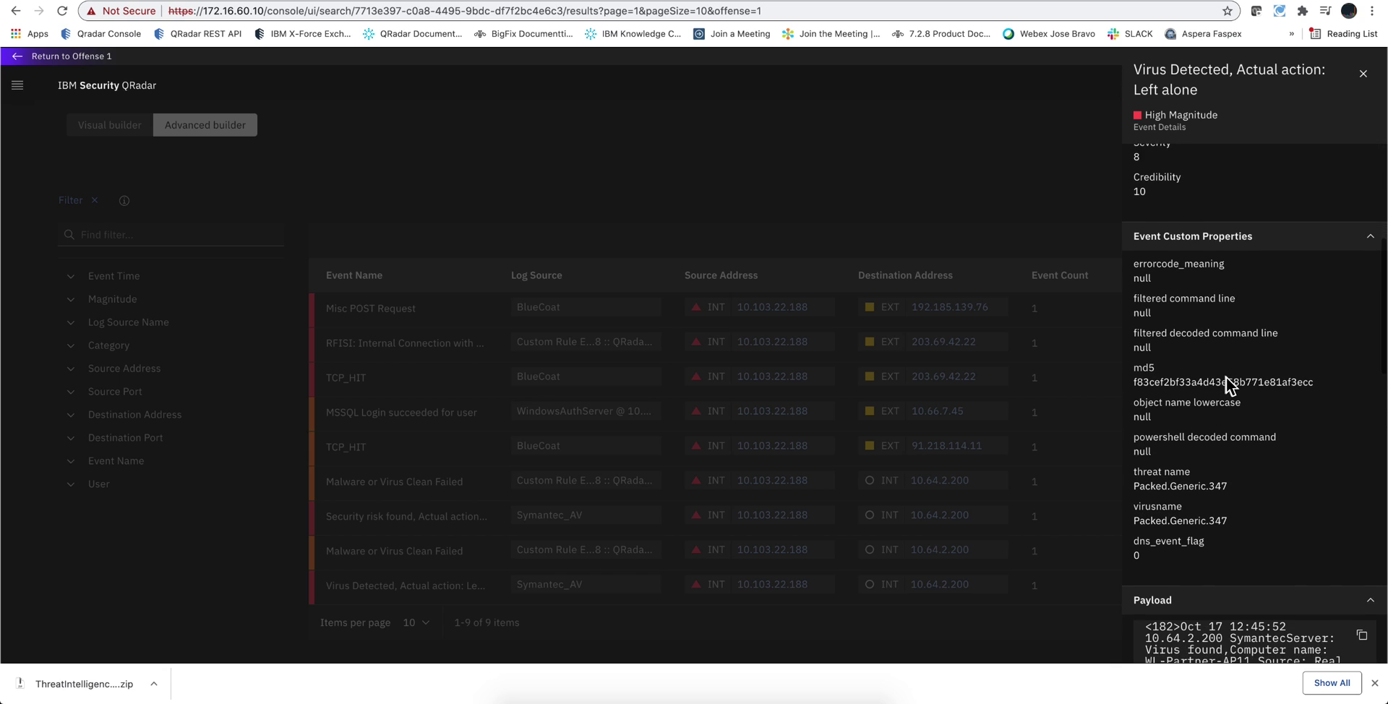
{"action": "scroll", "coordinate": [1226, 377], "scroll_direction": "down", "scroll_amount": 1}
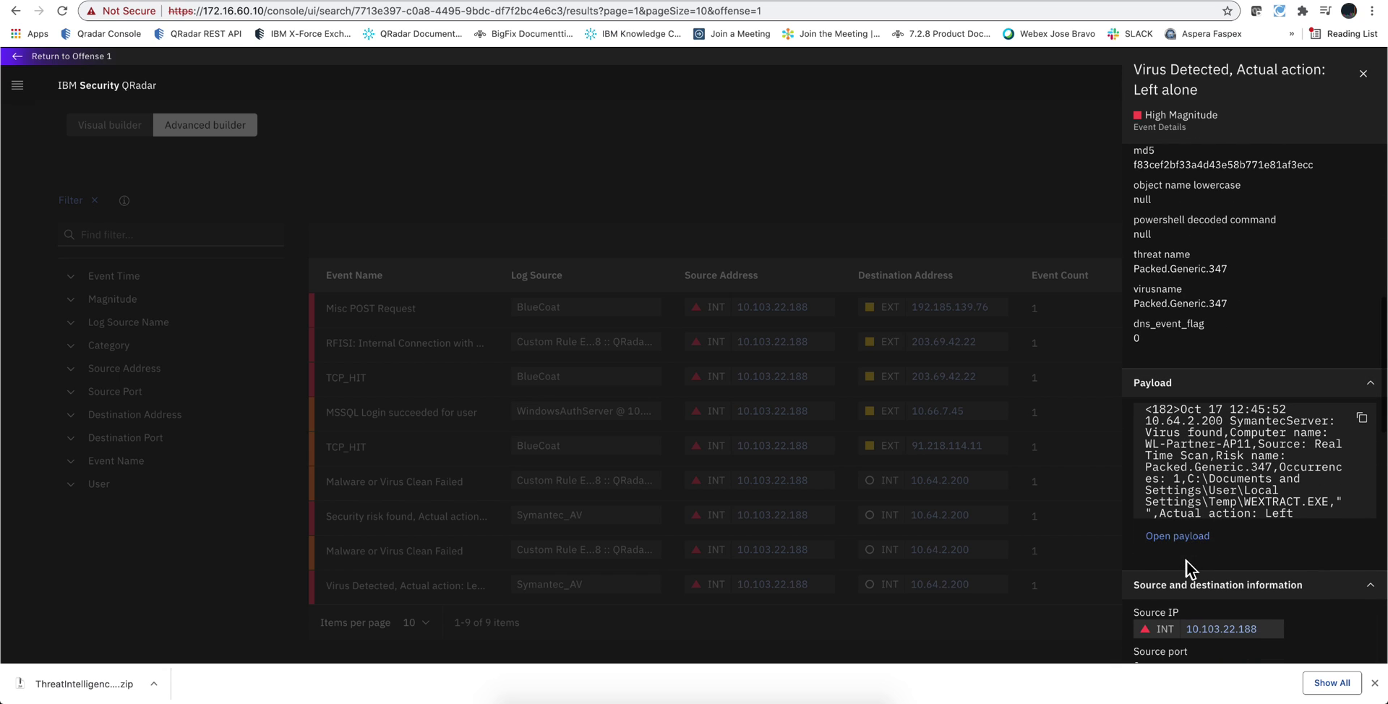
{"action": "left_click", "coordinate": [1178, 537]}
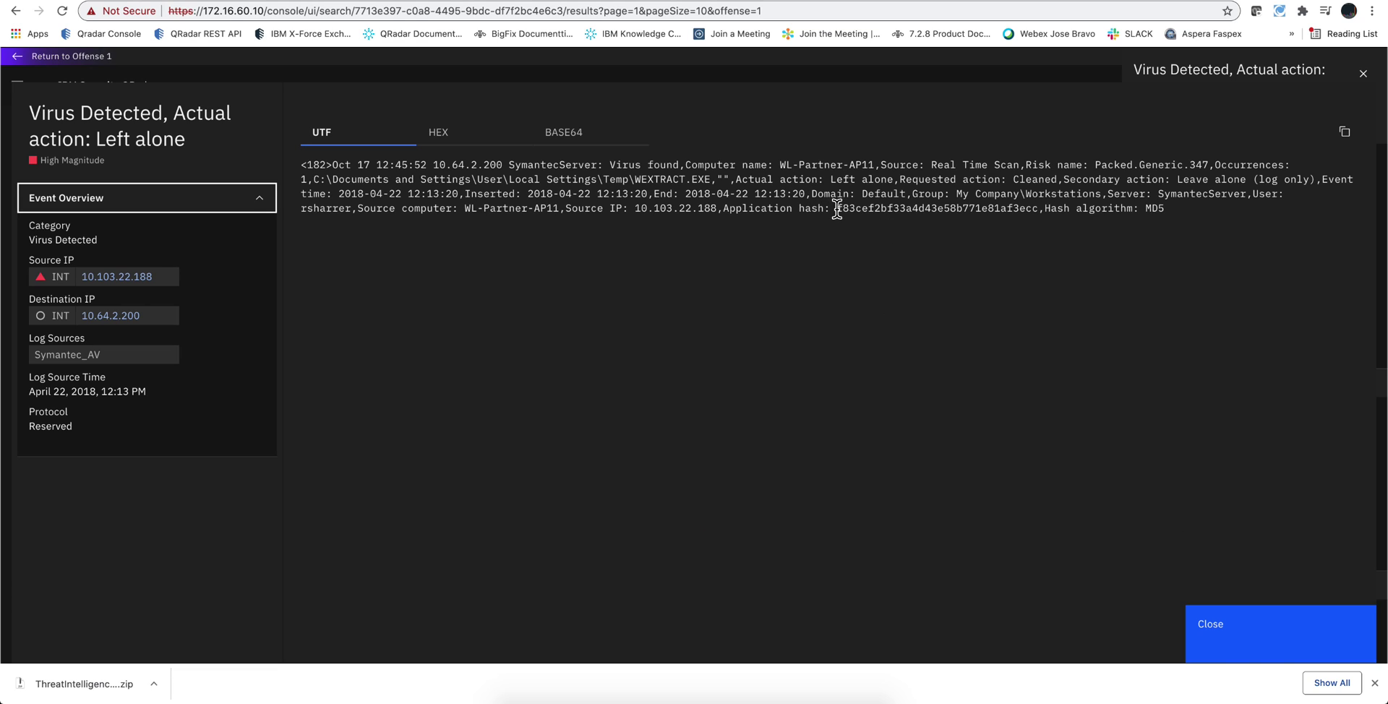
{"action": "left_click_drag", "start_coordinate": [831, 209], "coordinate": [1045, 213]}
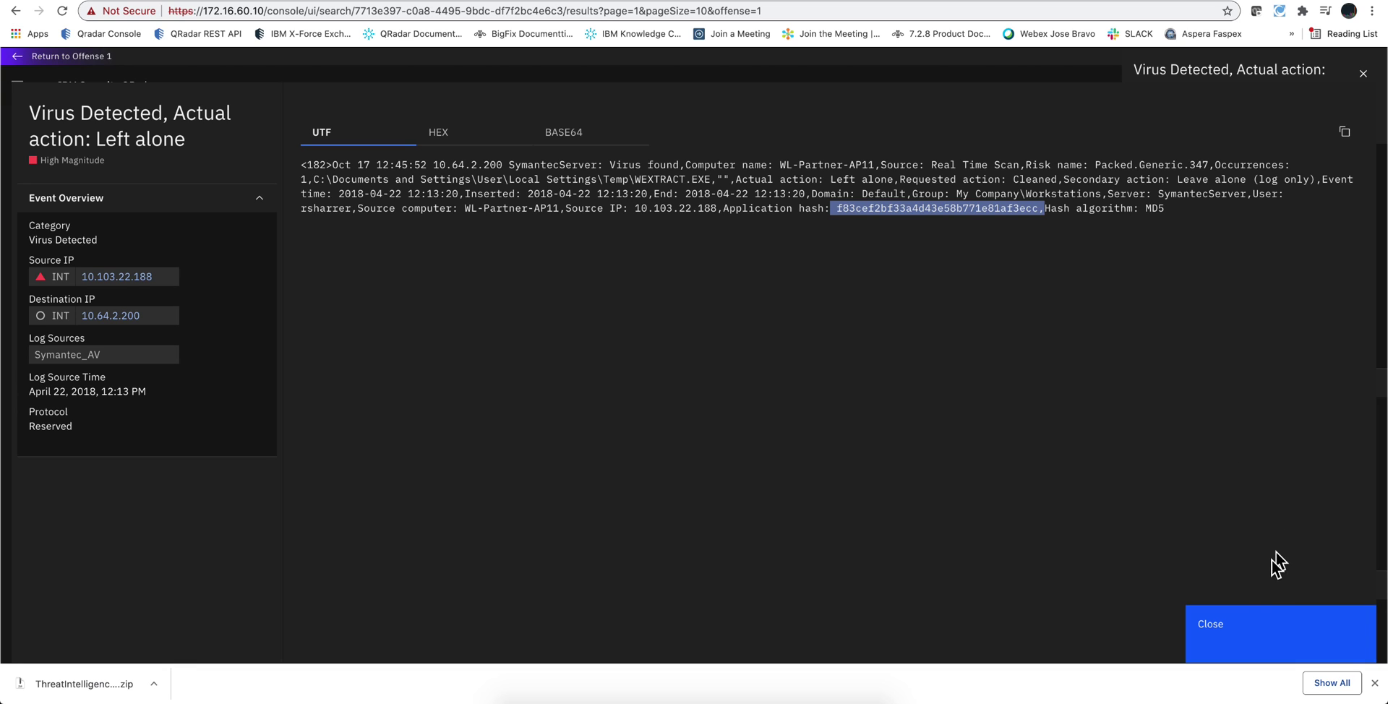
{"action": "left_click", "coordinate": [1259, 642]}
{"action": "left_click", "coordinate": [1363, 76]}
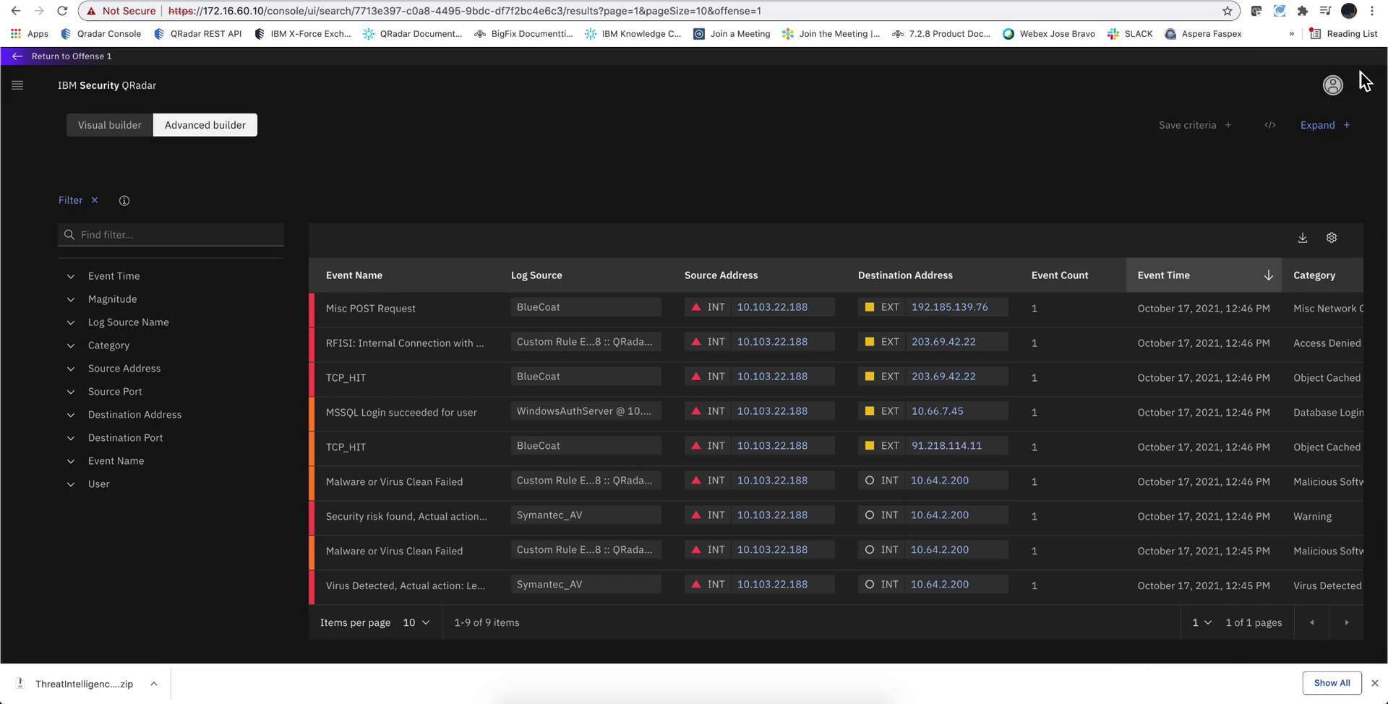
Step: Return to offense 1's details page and scroll down its summary
{"action": "left_click", "coordinate": [44, 62]}
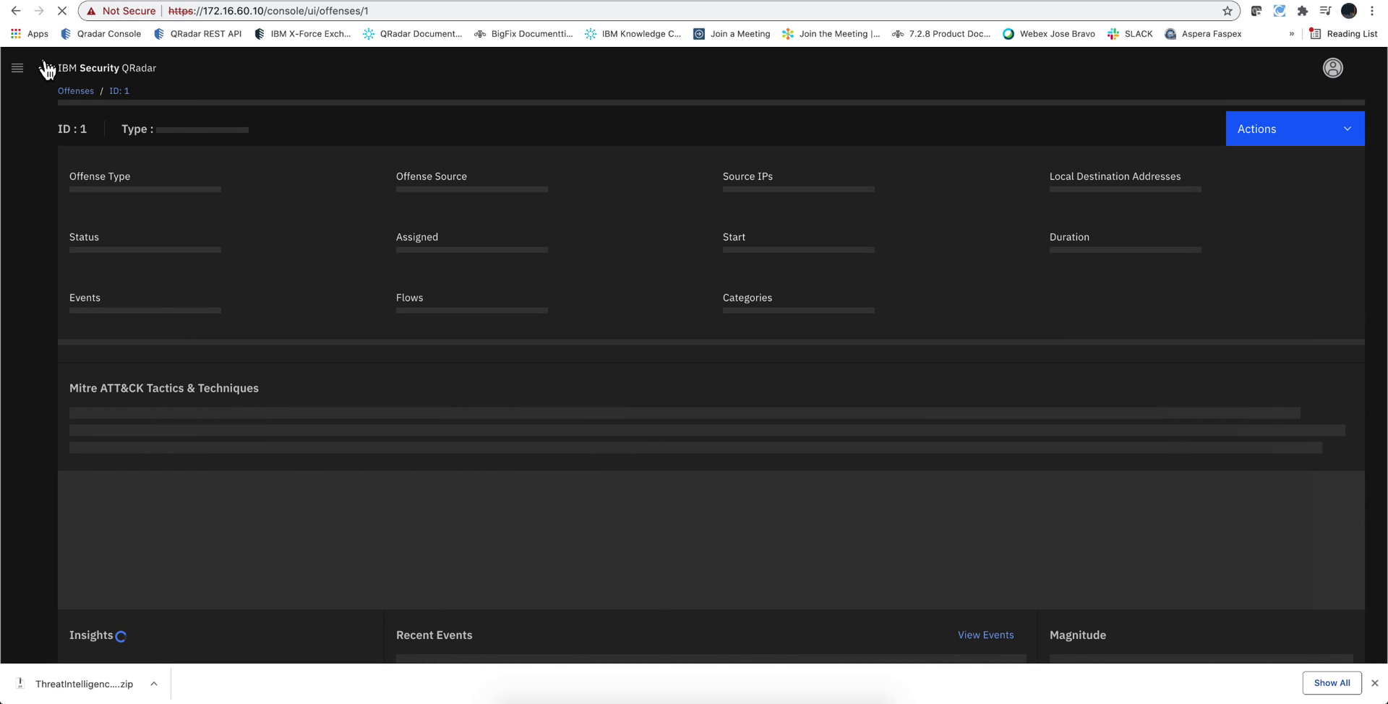
{"action": "scroll", "coordinate": [331, 322], "scroll_direction": "down", "scroll_amount": 7}
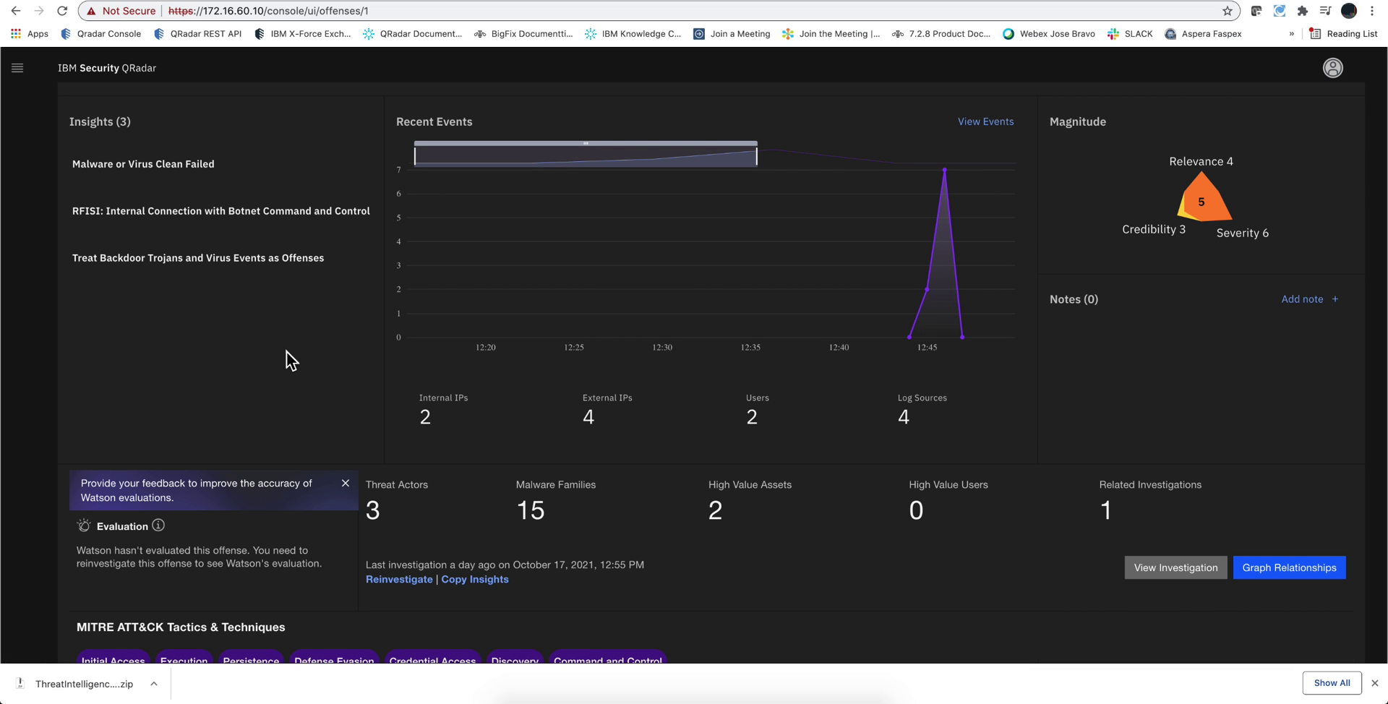
{"action": "scroll", "coordinate": [279, 325], "scroll_direction": "down", "scroll_amount": 3}
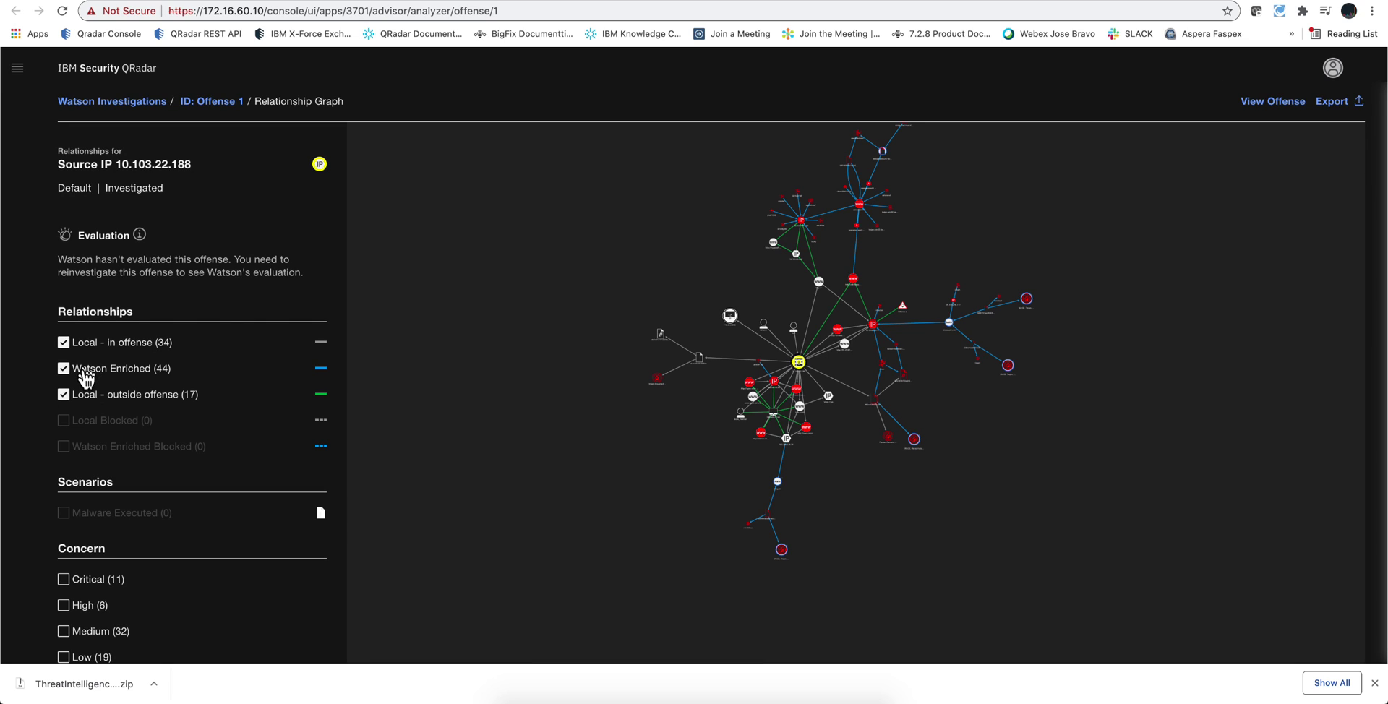
Step: Filter out Local - outside offense and Watson Enriched links, then zoom into the graph
{"action": "left_click", "coordinate": [64, 394]}
{"action": "left_click", "coordinate": [64, 367]}
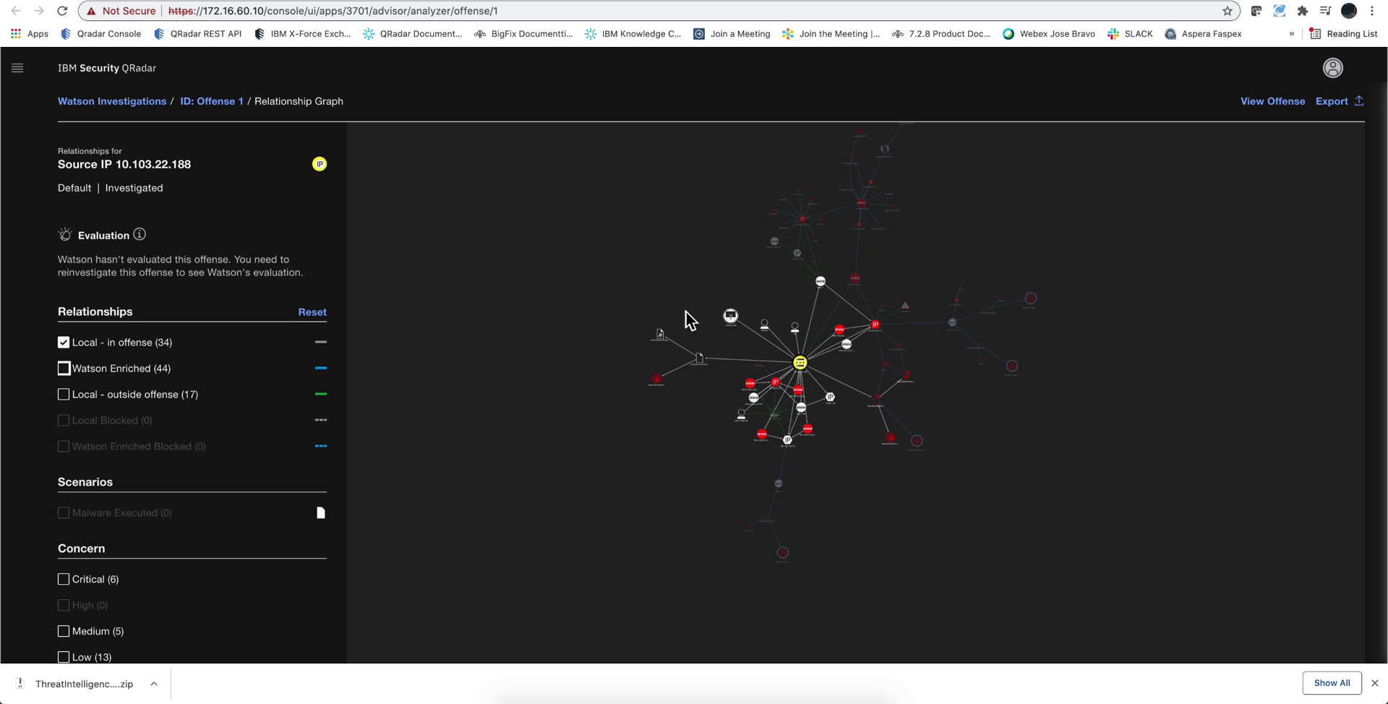
{"action": "scroll", "coordinate": [690, 318], "scroll_direction": "up", "scroll_amount": 5}
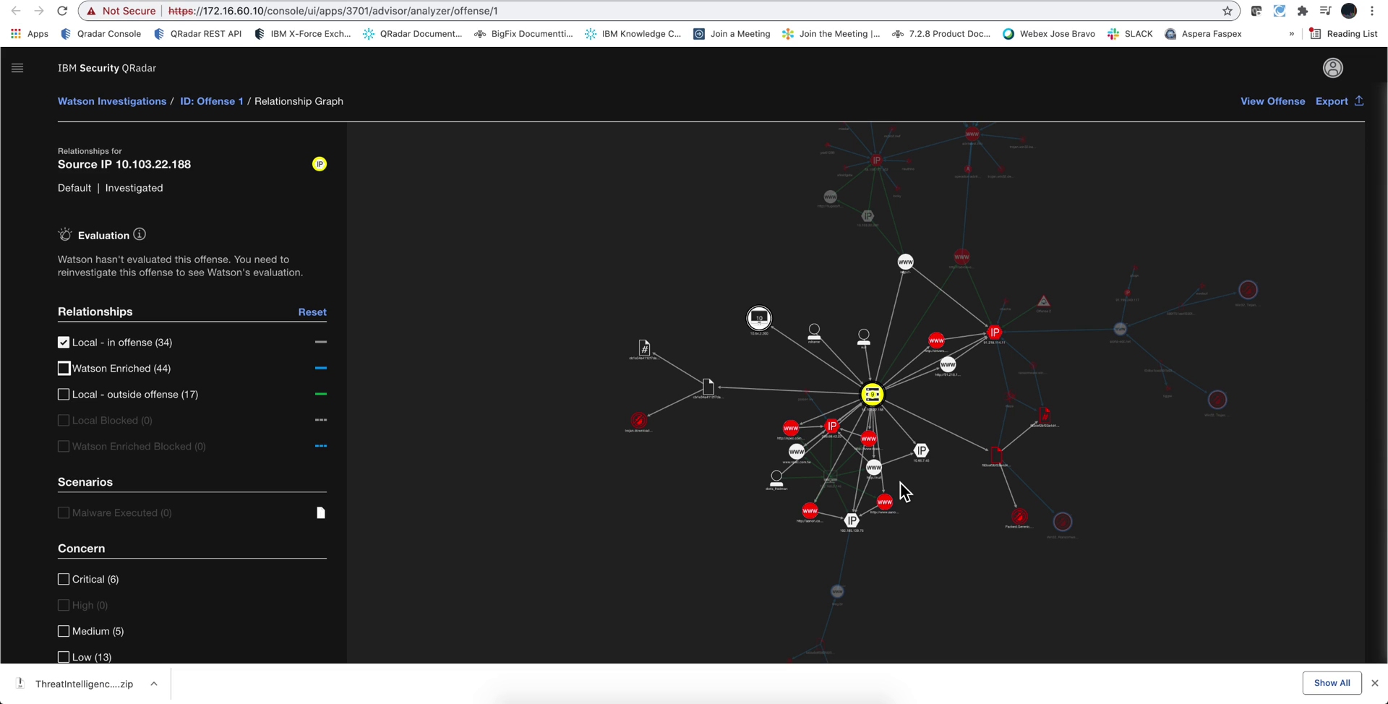
{"action": "left_click", "coordinate": [995, 335]}
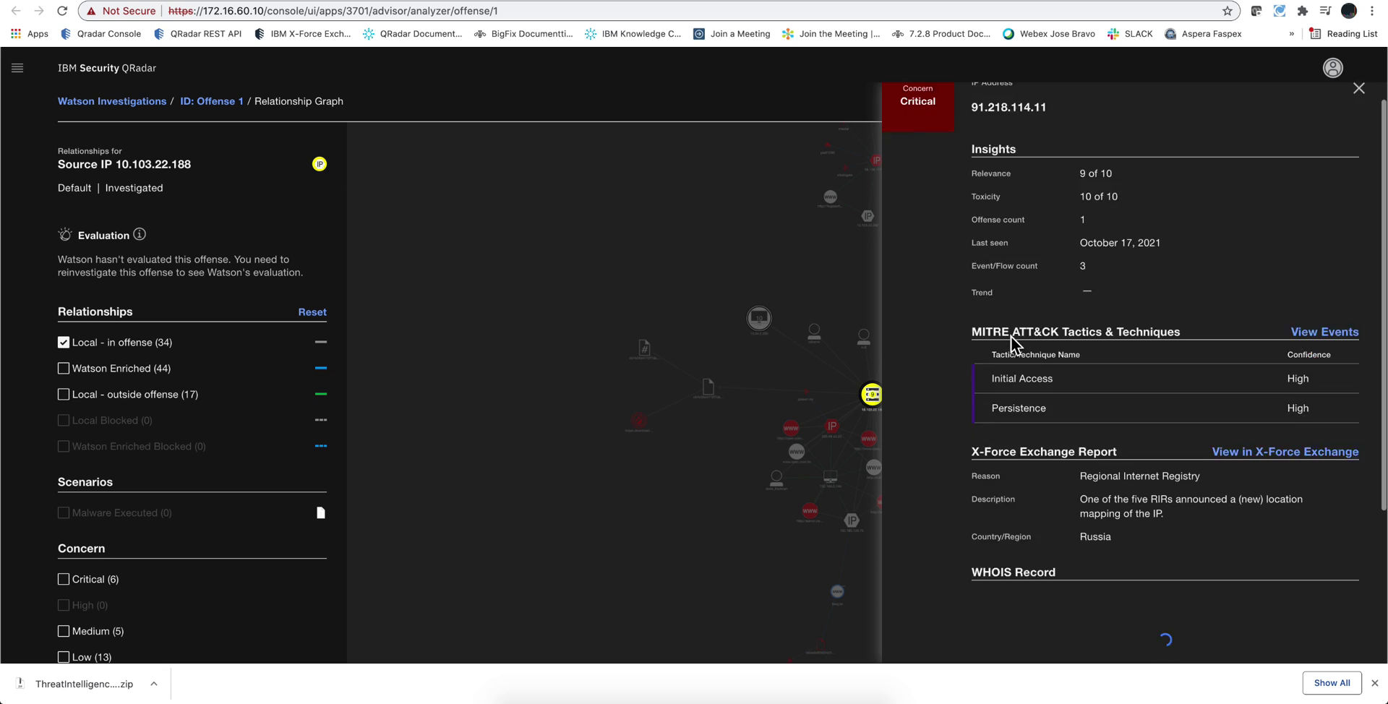
{"action": "scroll", "coordinate": [1012, 339], "scroll_direction": "down", "scroll_amount": 3}
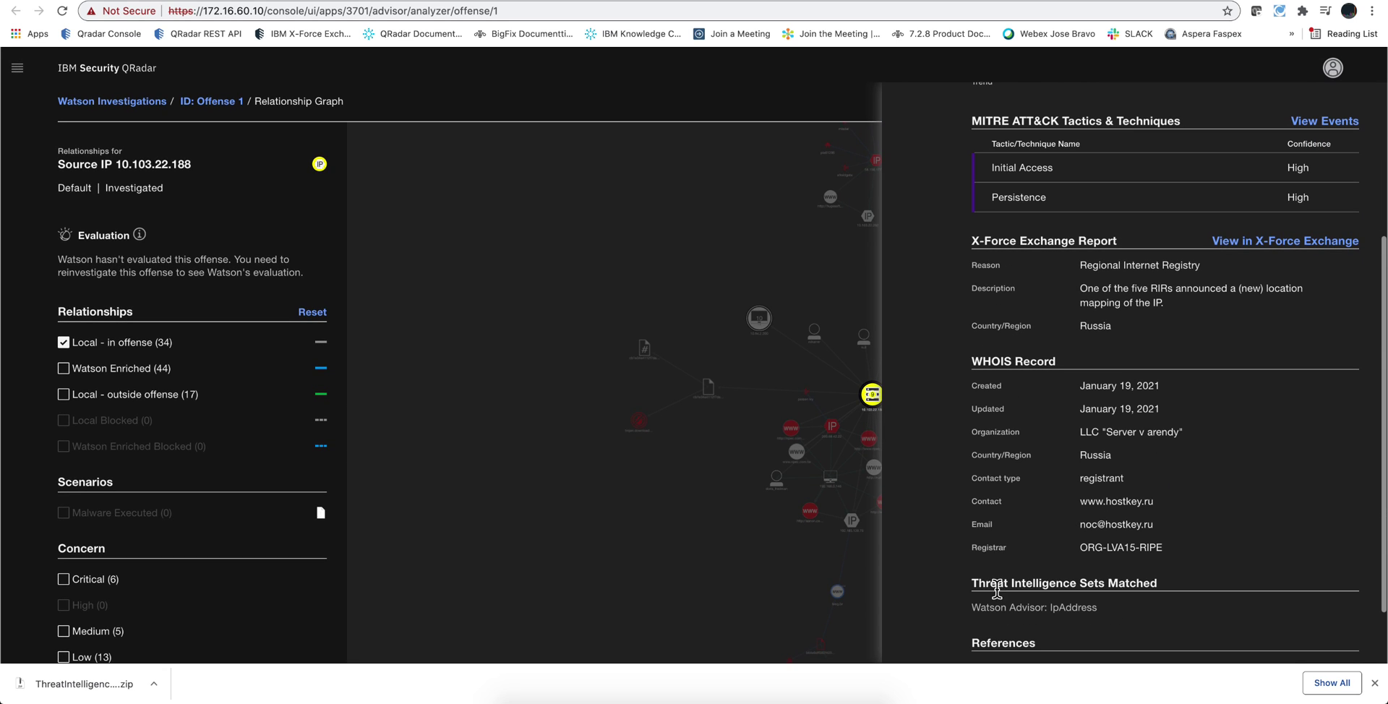
{"action": "scroll", "coordinate": [997, 591], "scroll_direction": "down", "scroll_amount": 2}
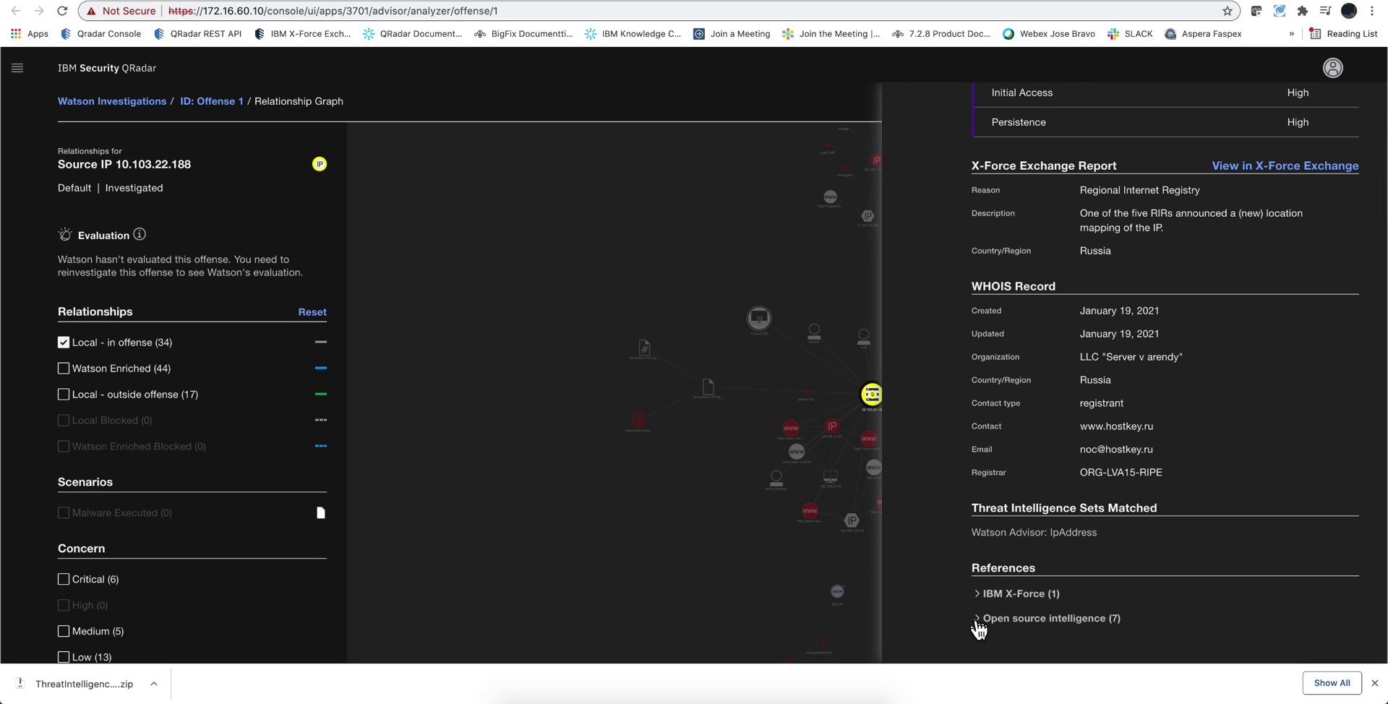
{"action": "left_click", "coordinate": [978, 621]}
{"action": "scroll", "coordinate": [1069, 549], "scroll_direction": "down", "scroll_amount": 6}
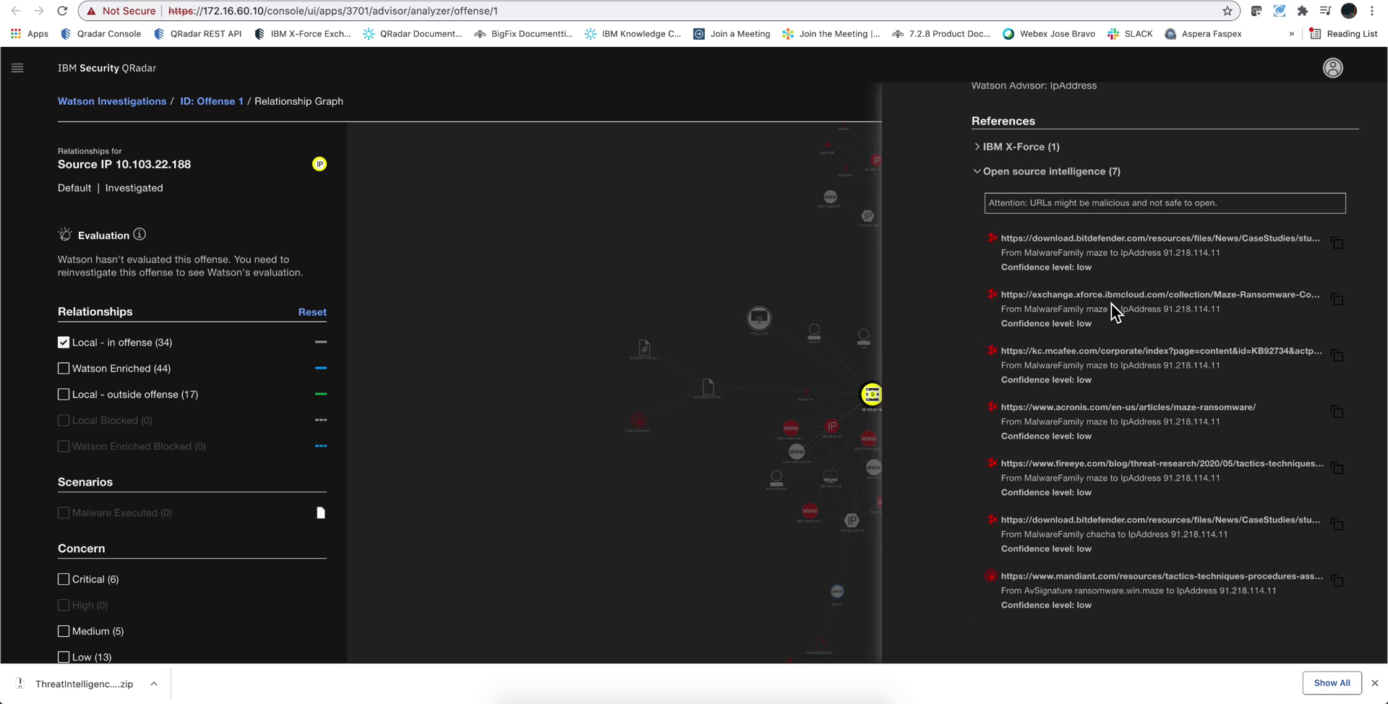
{"action": "scroll", "coordinate": [1113, 311], "scroll_direction": "up", "scroll_amount": 7}
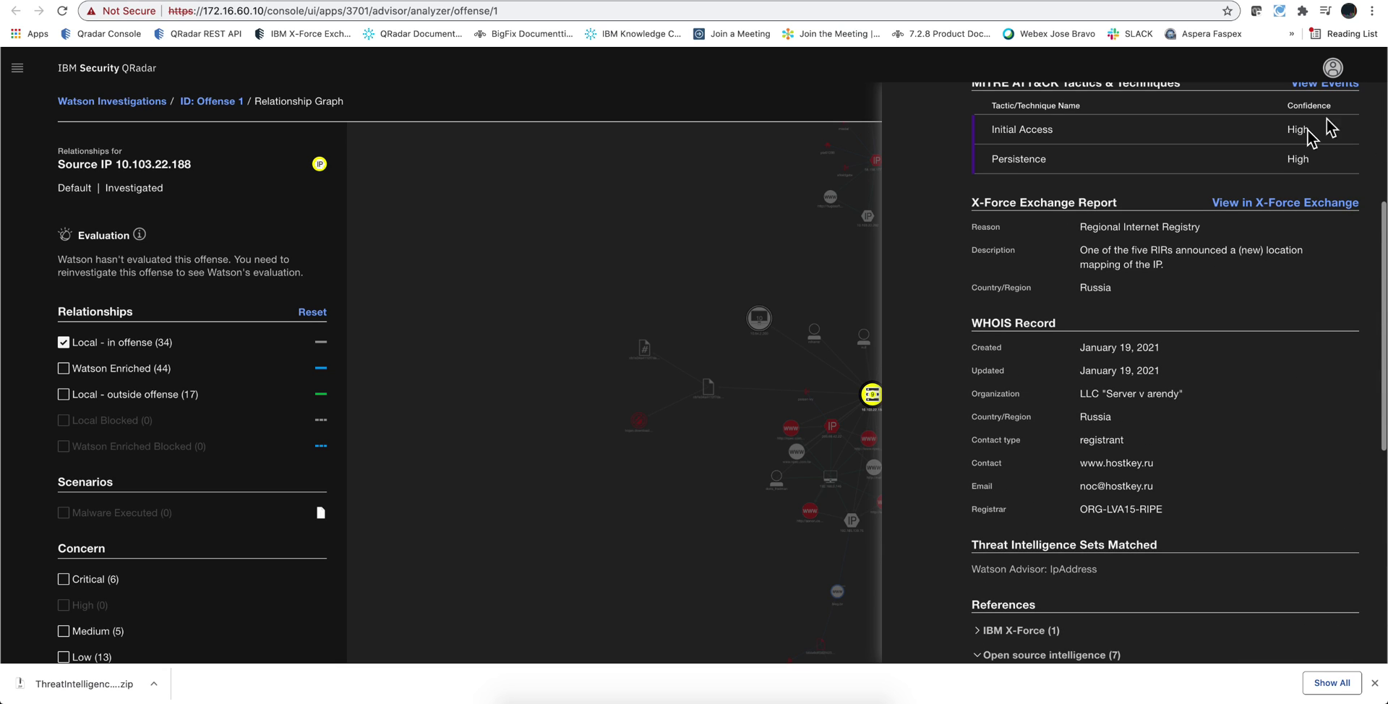
{"action": "scroll", "coordinate": [954, 205], "scroll_direction": "up", "scroll_amount": 4}
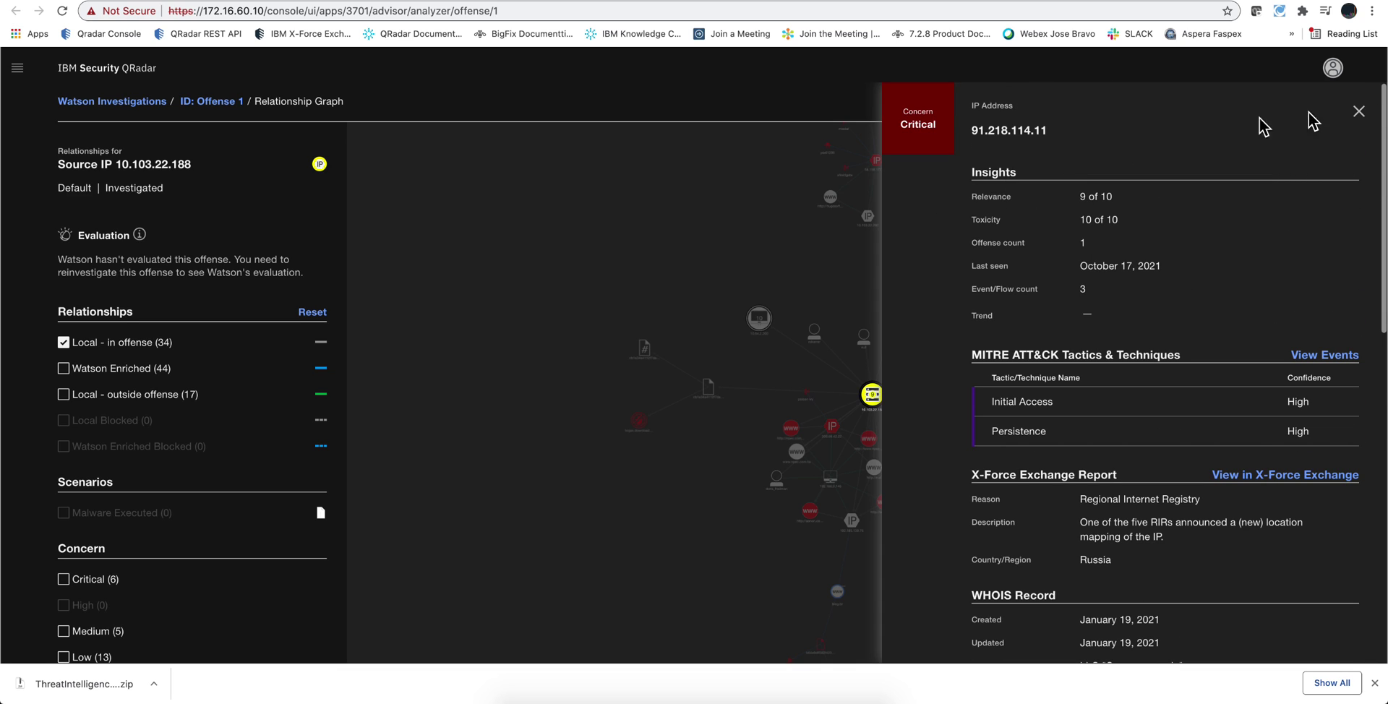
{"action": "left_click", "coordinate": [1356, 112]}
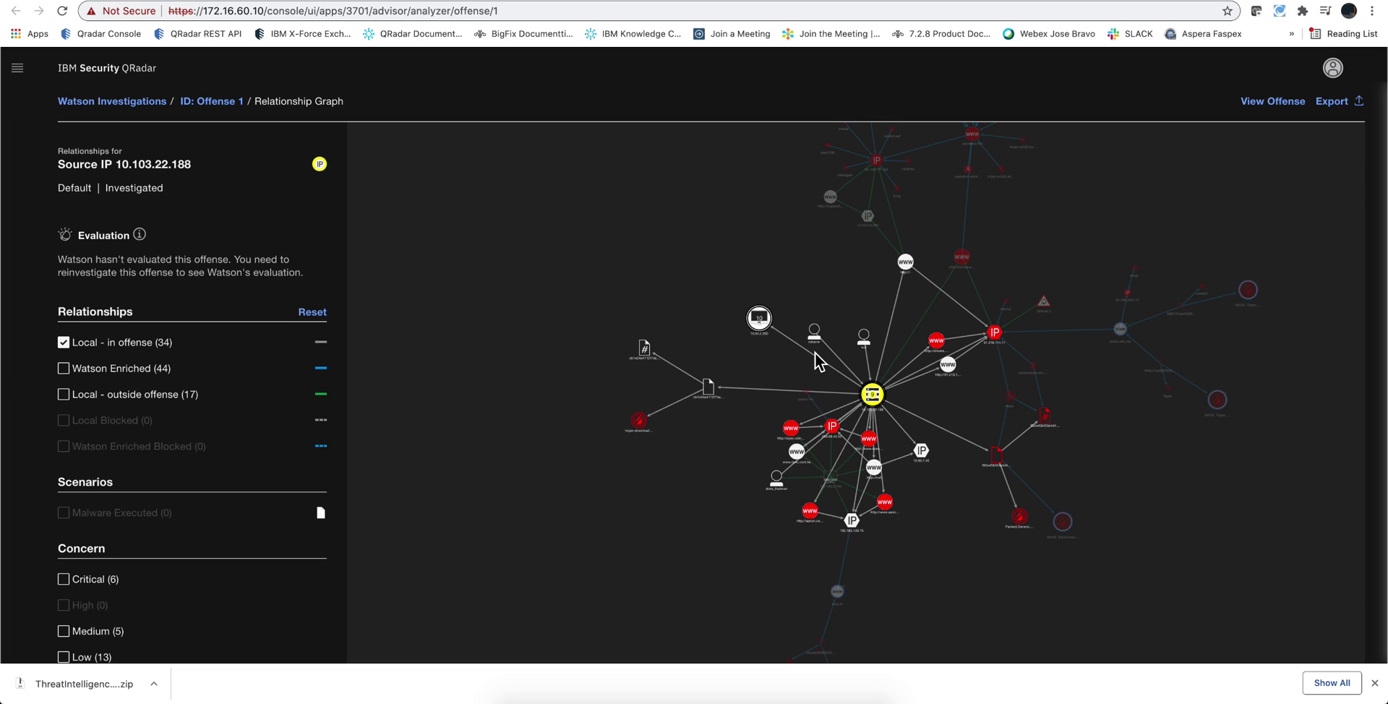
Step: Enable Watson Enriched, disable Local - in offense, and zoom to inspect the 44 enriched links
{"action": "left_click", "coordinate": [67, 369]}
{"action": "left_click", "coordinate": [65, 345]}
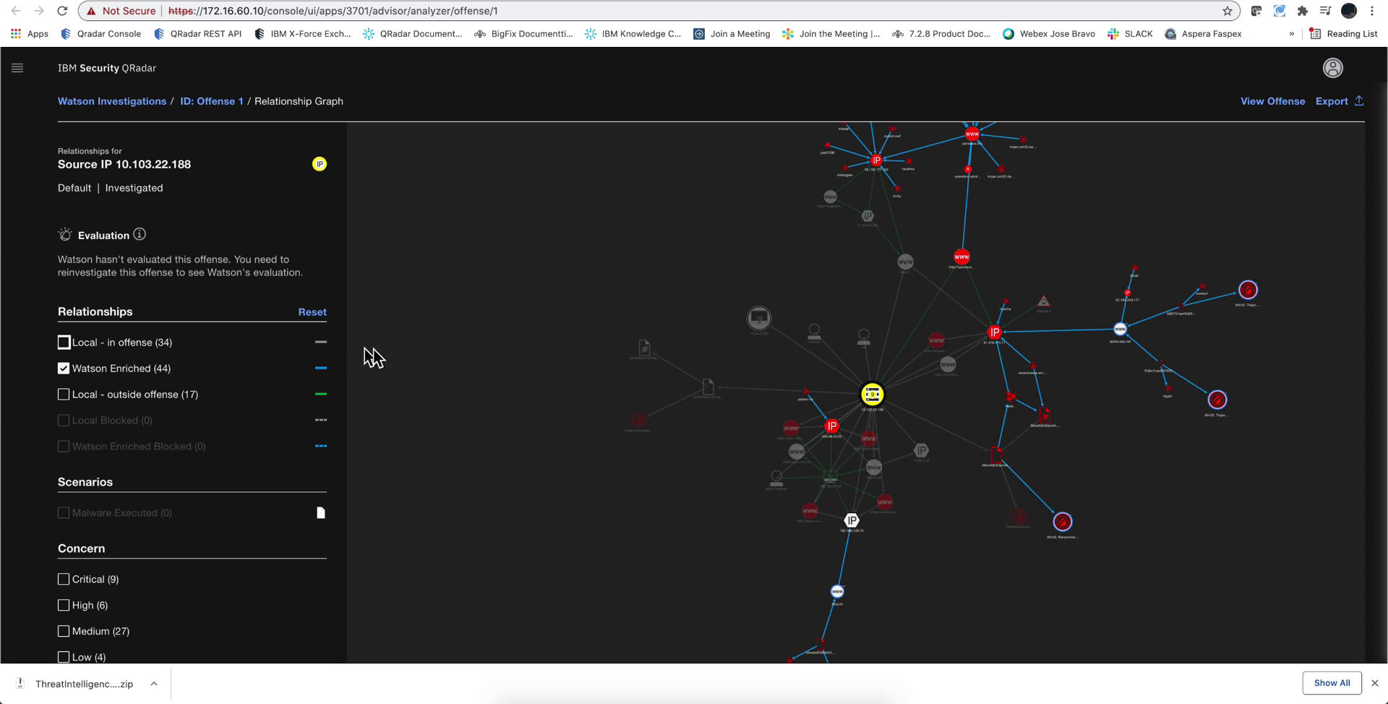
{"action": "scroll", "coordinate": [587, 376], "scroll_direction": "down", "scroll_amount": 3}
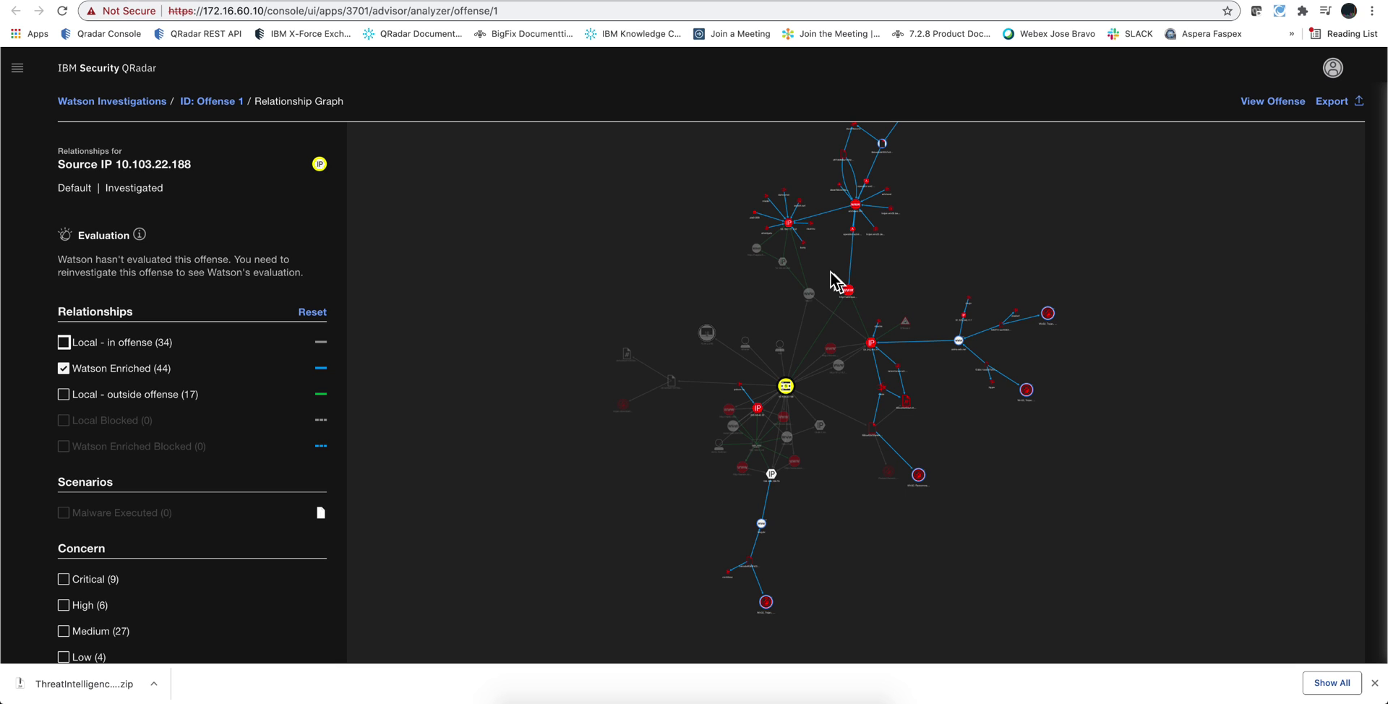
{"action": "scroll", "coordinate": [782, 212], "scroll_direction": "up", "scroll_amount": 5}
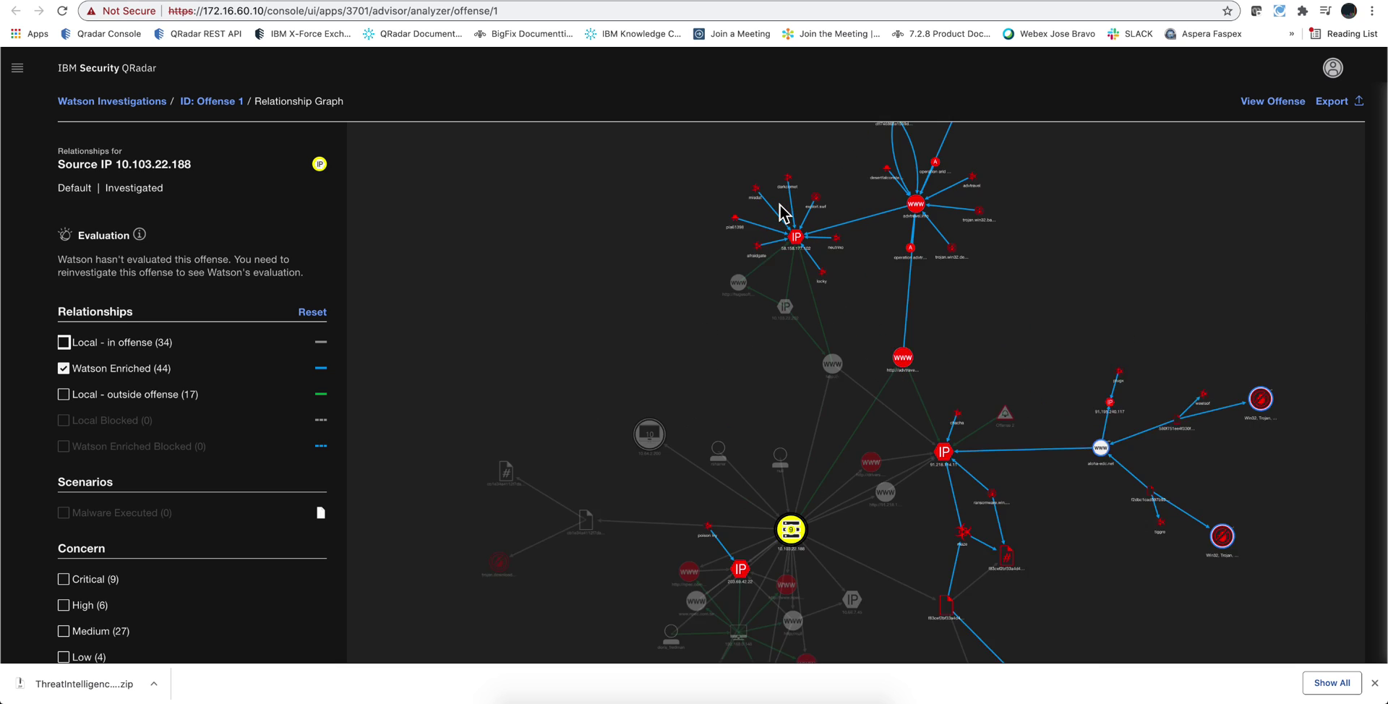
{"action": "scroll", "coordinate": [783, 212], "scroll_direction": "up", "scroll_amount": 3}
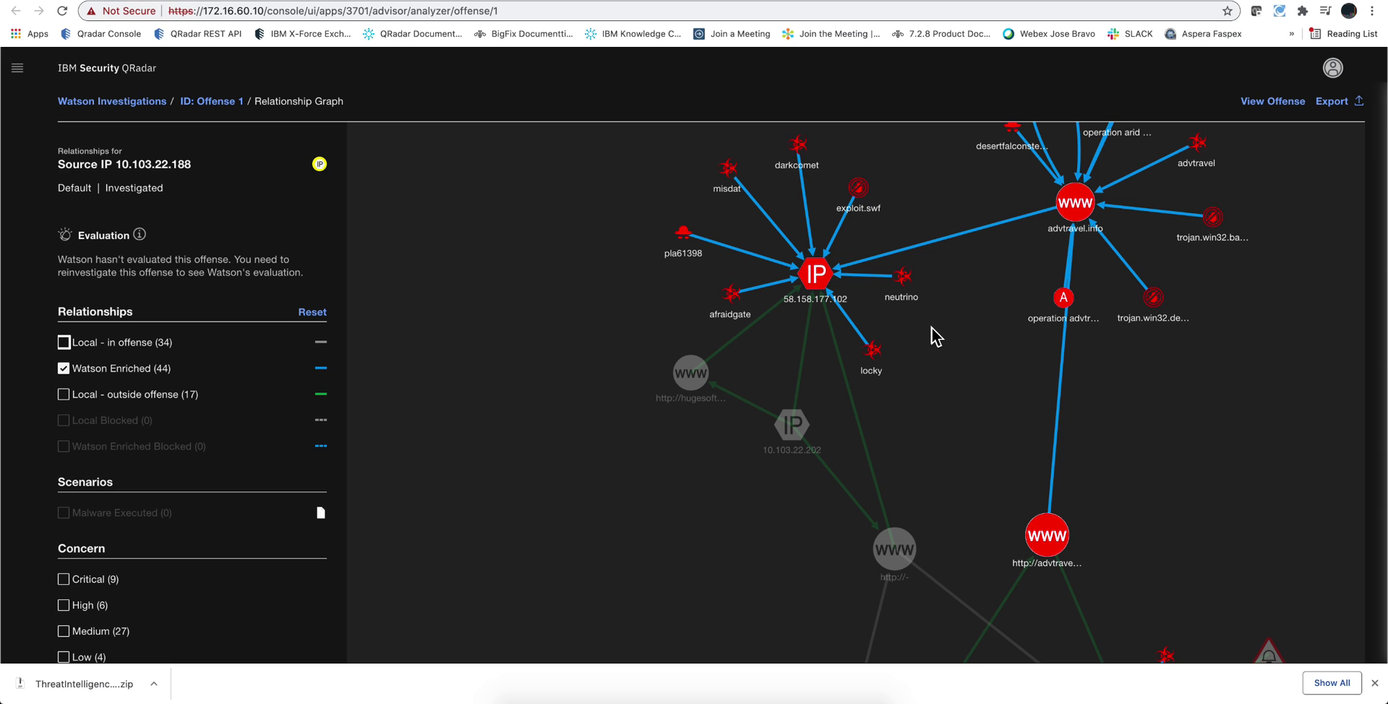
{"action": "scroll", "coordinate": [931, 328], "scroll_direction": "down", "scroll_amount": 5}
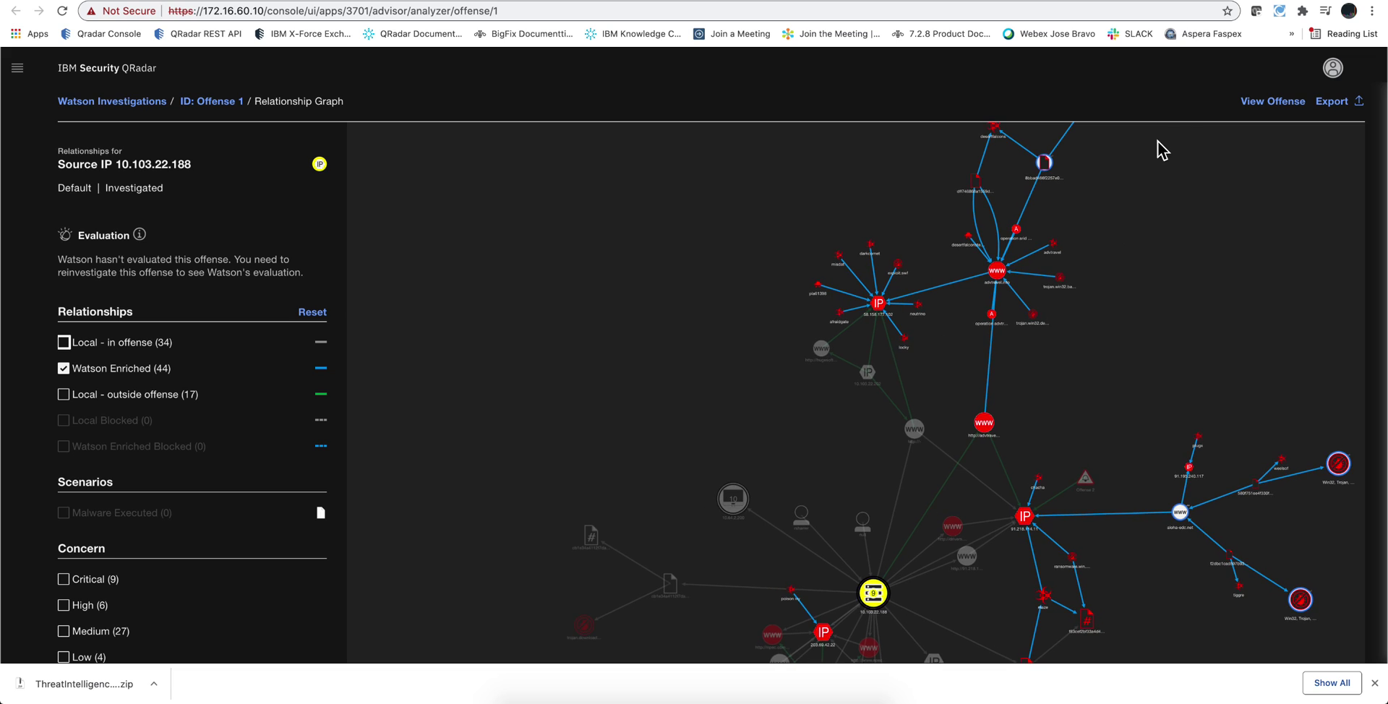
Step: View the Reference Set tab of Export Investigation, then close it without exporting
{"action": "left_click", "coordinate": [1332, 102]}
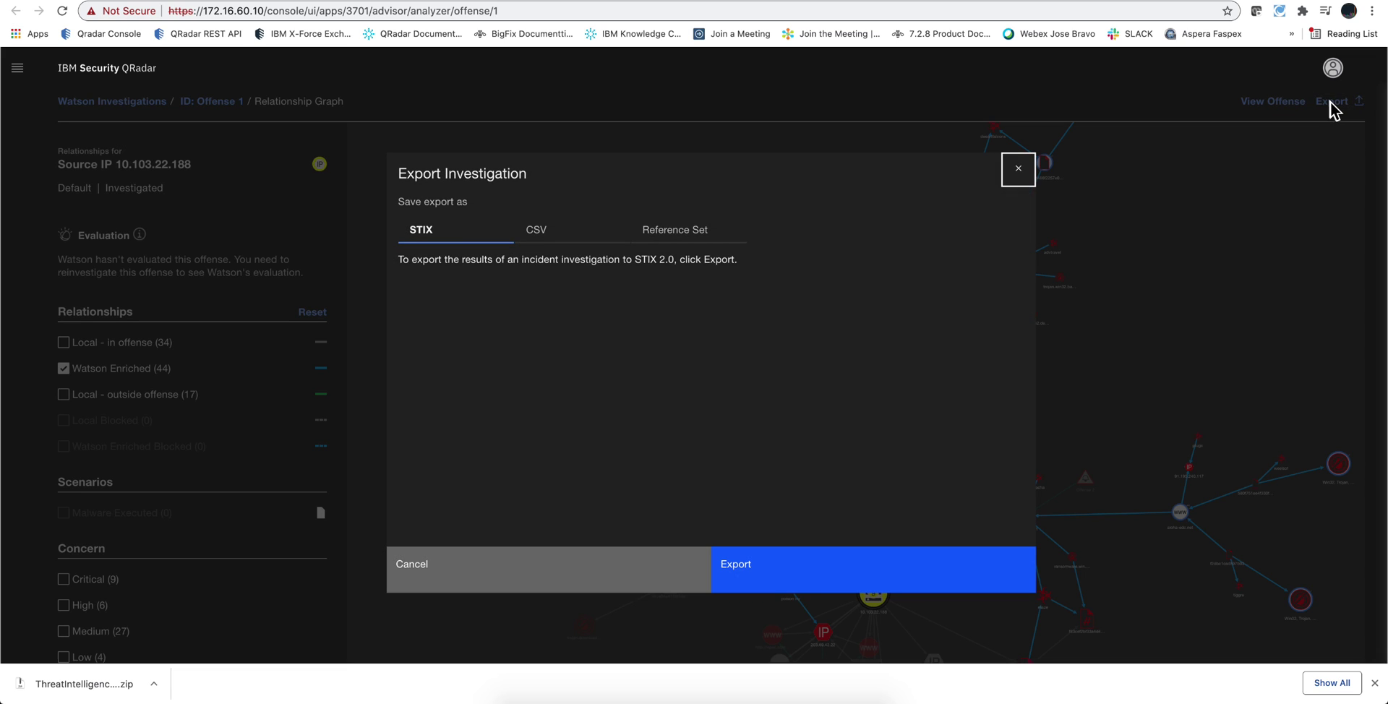
{"action": "left_click", "coordinate": [689, 233]}
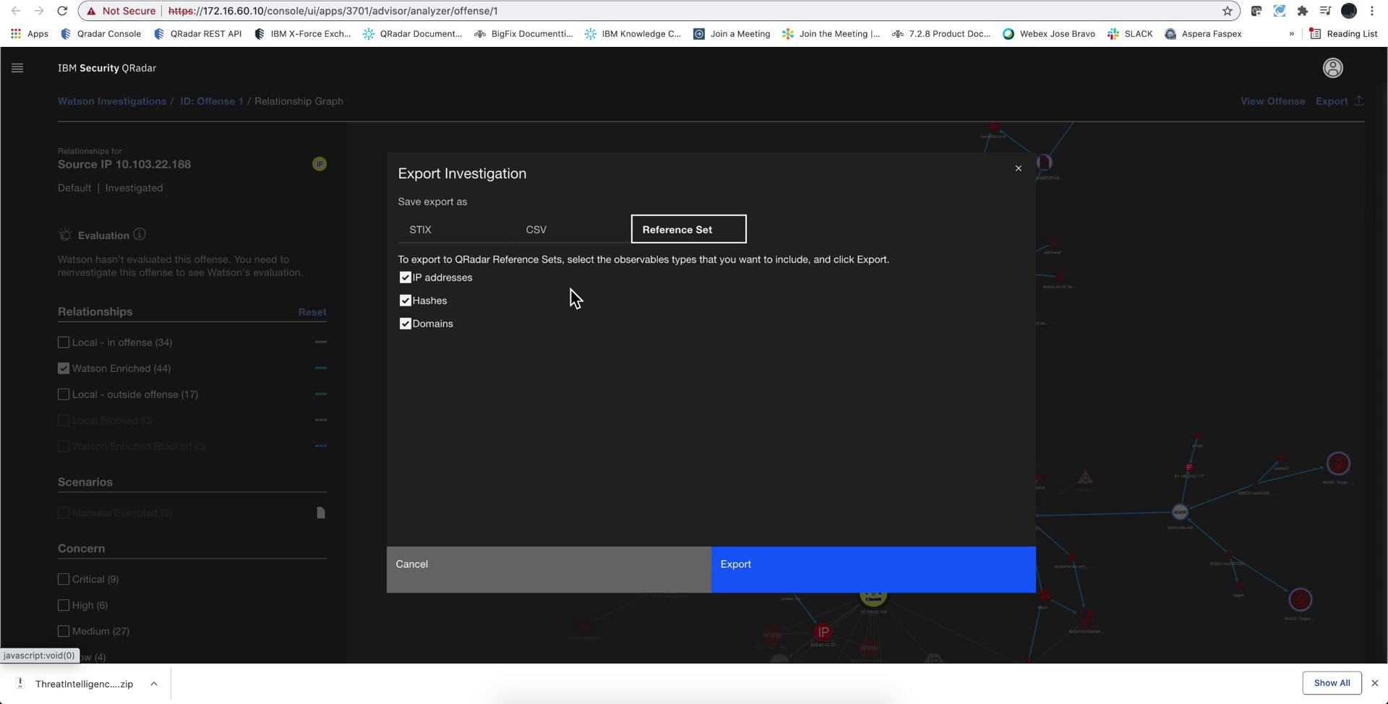
{"action": "left_click", "coordinate": [1016, 171]}
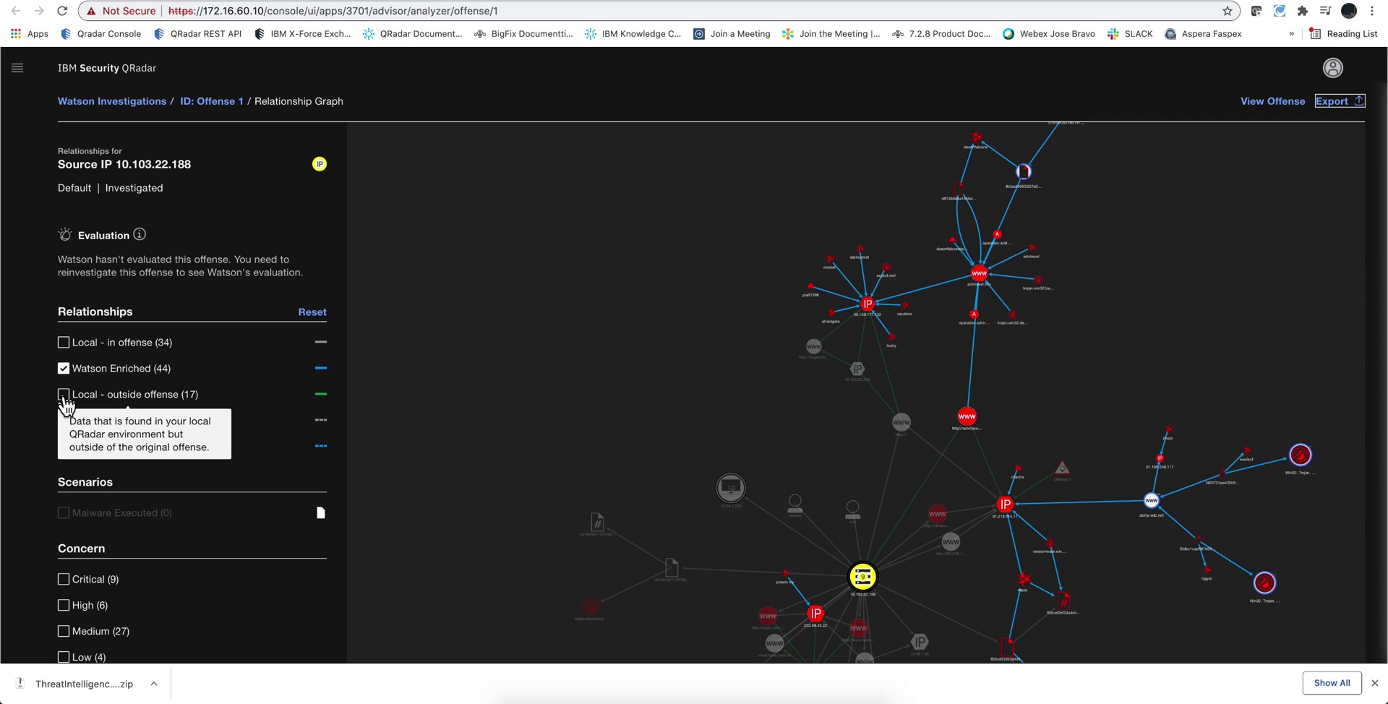
Step: Enable Local - outside offense, disable Watson Enriched, and zoom to see its 17 links
{"action": "left_click", "coordinate": [63, 396]}
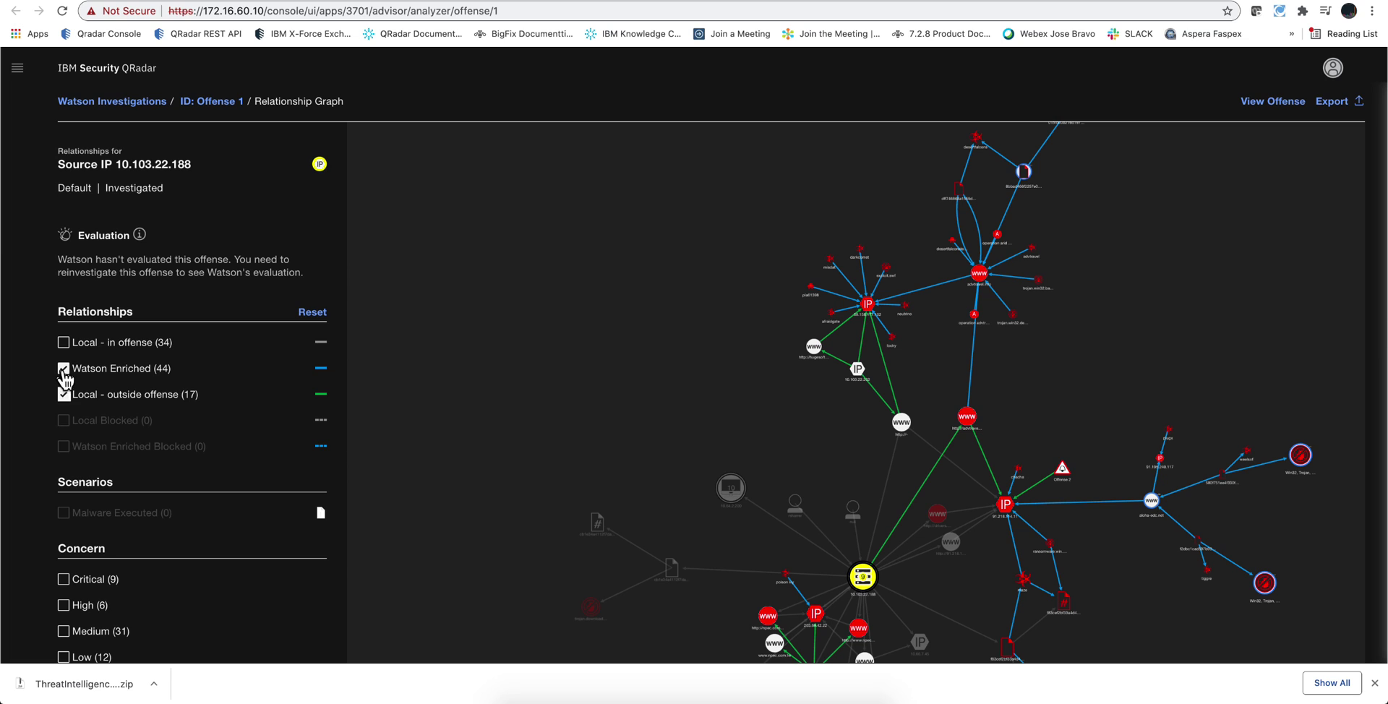
{"action": "left_click", "coordinate": [64, 370]}
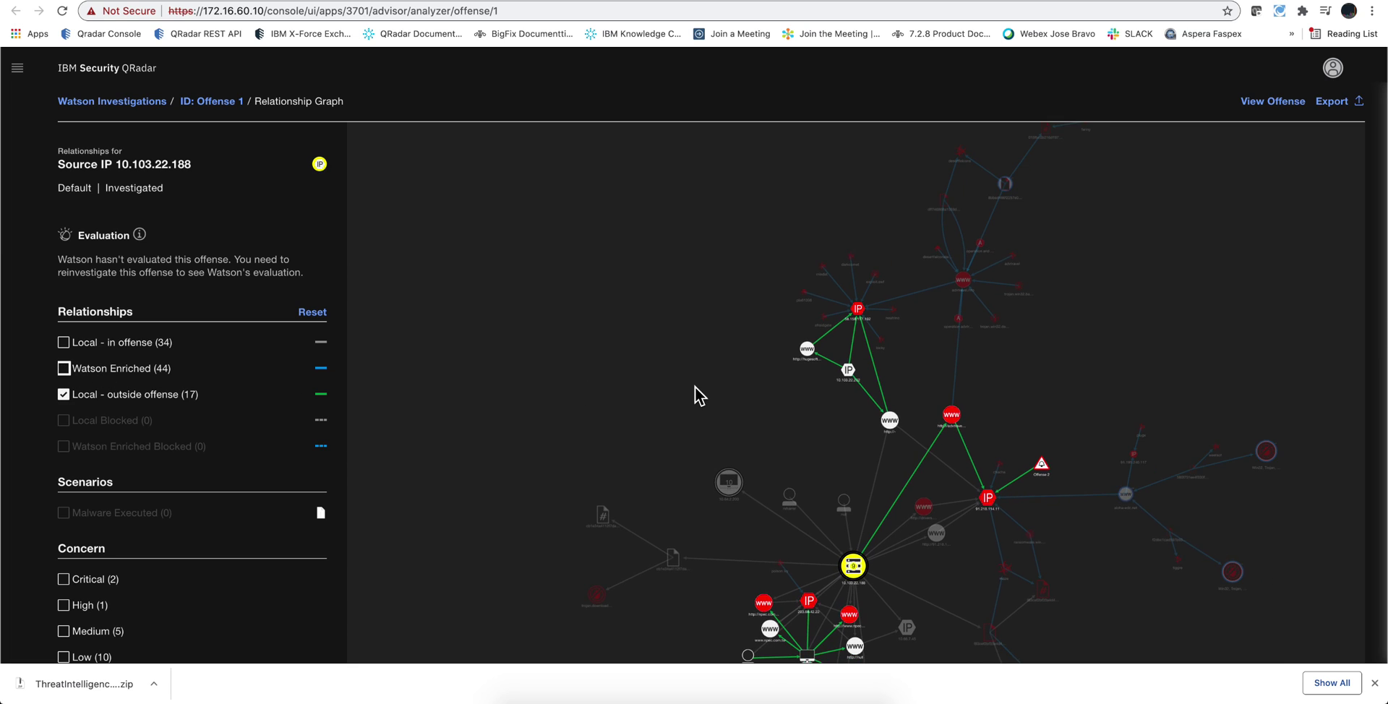
{"action": "scroll", "coordinate": [695, 387], "scroll_direction": "down", "scroll_amount": 3}
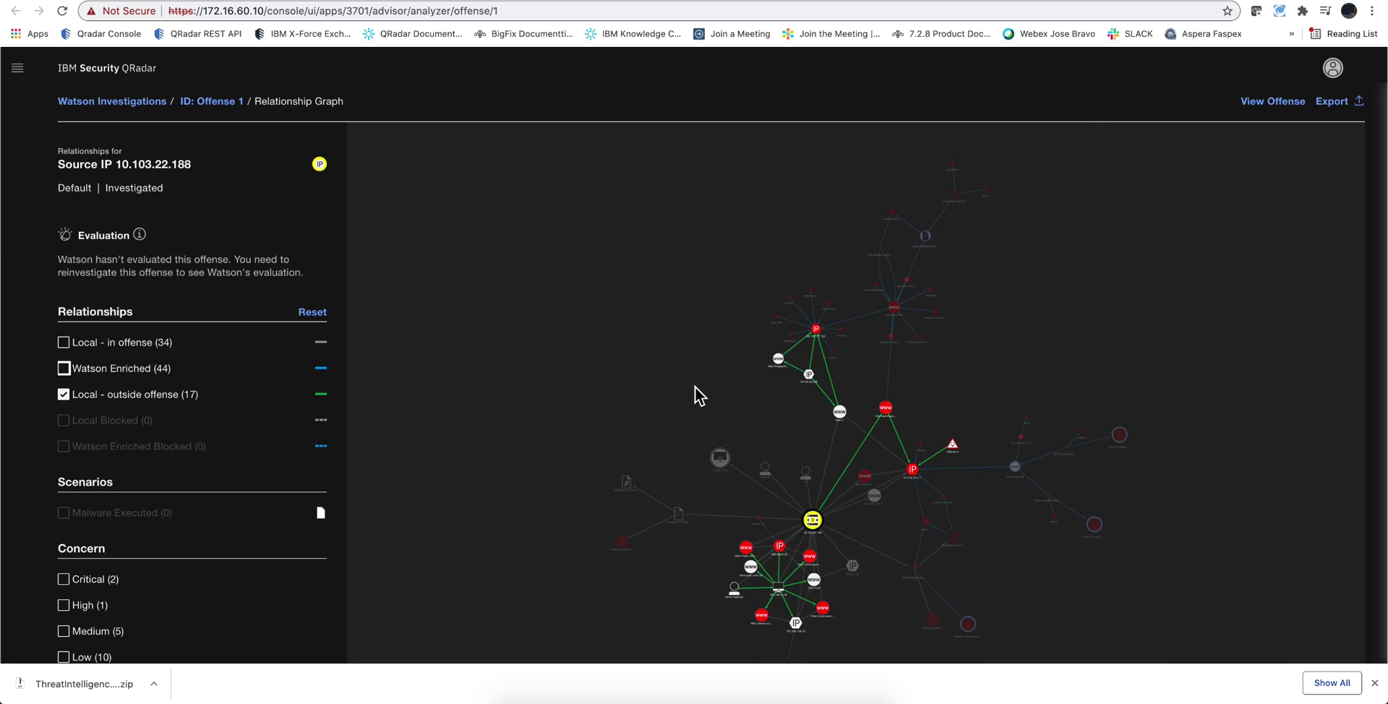
{"action": "scroll", "coordinate": [695, 388], "scroll_direction": "down", "scroll_amount": 2}
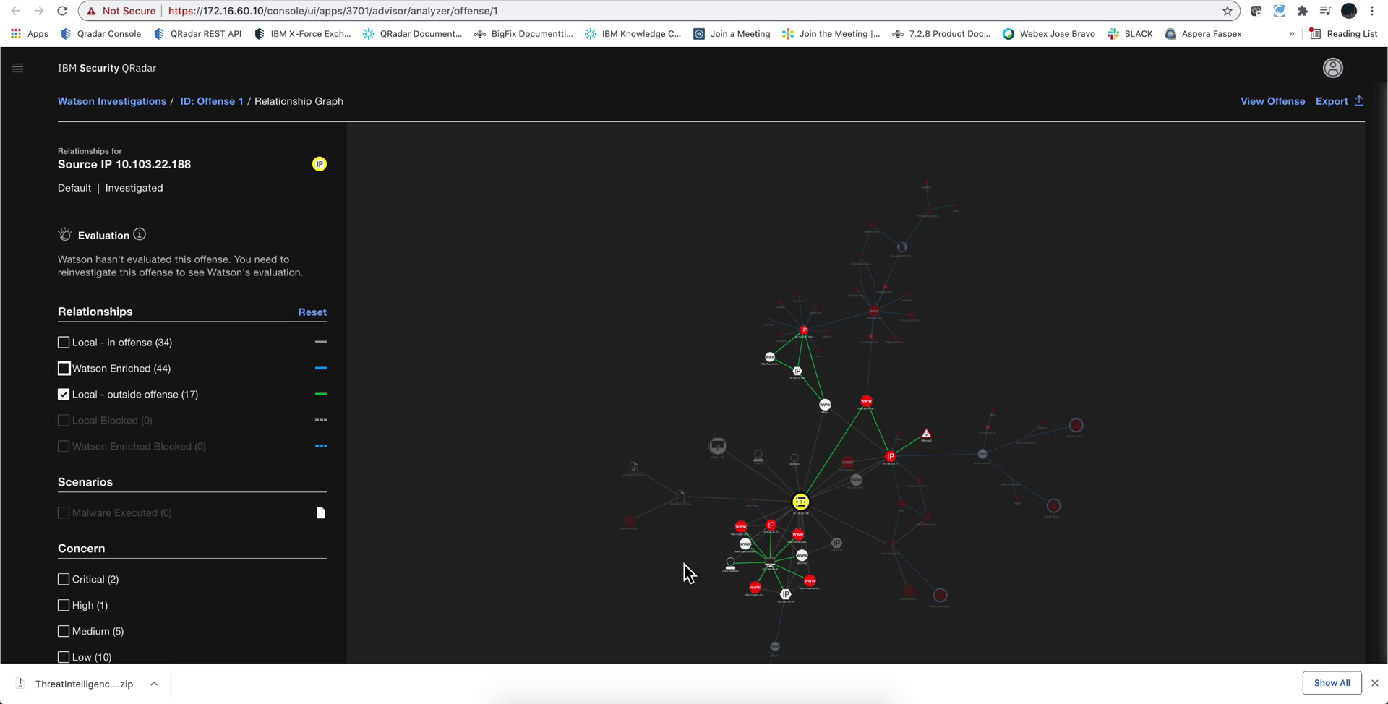
{"action": "scroll", "coordinate": [684, 565], "scroll_direction": "up", "scroll_amount": 4}
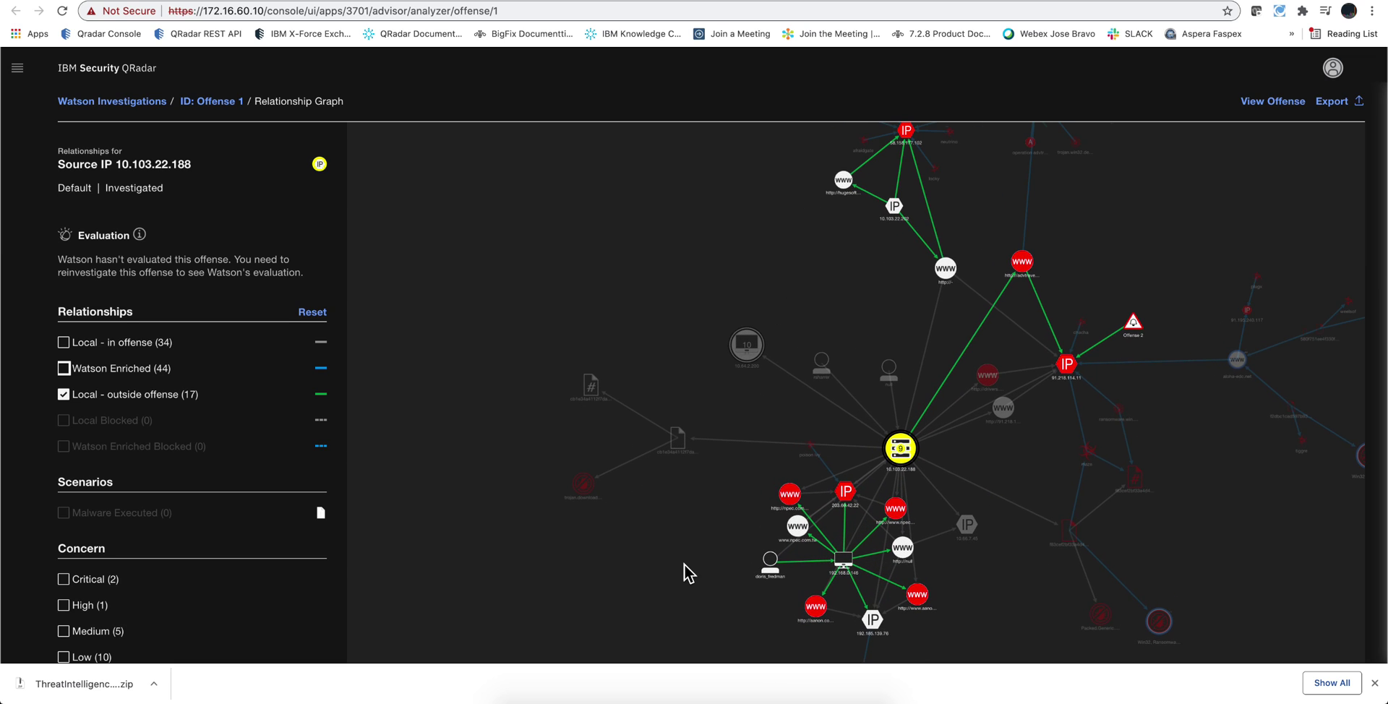